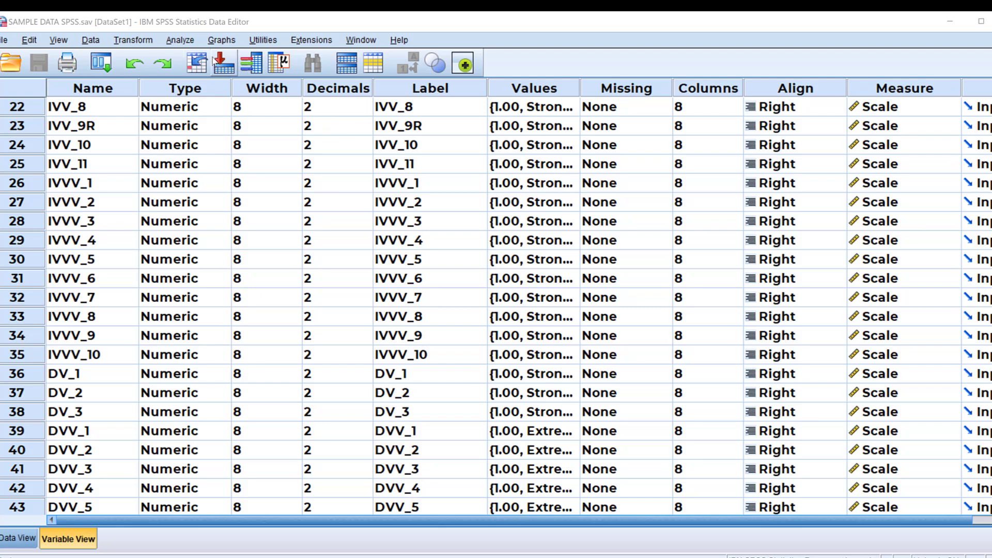
pyautogui.click(179, 40)
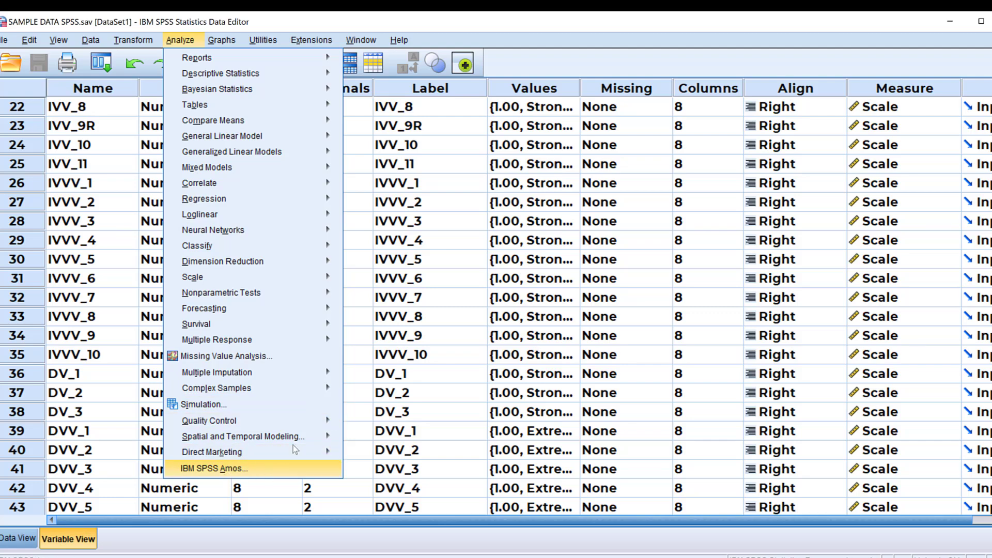
pyautogui.click(432, 168)
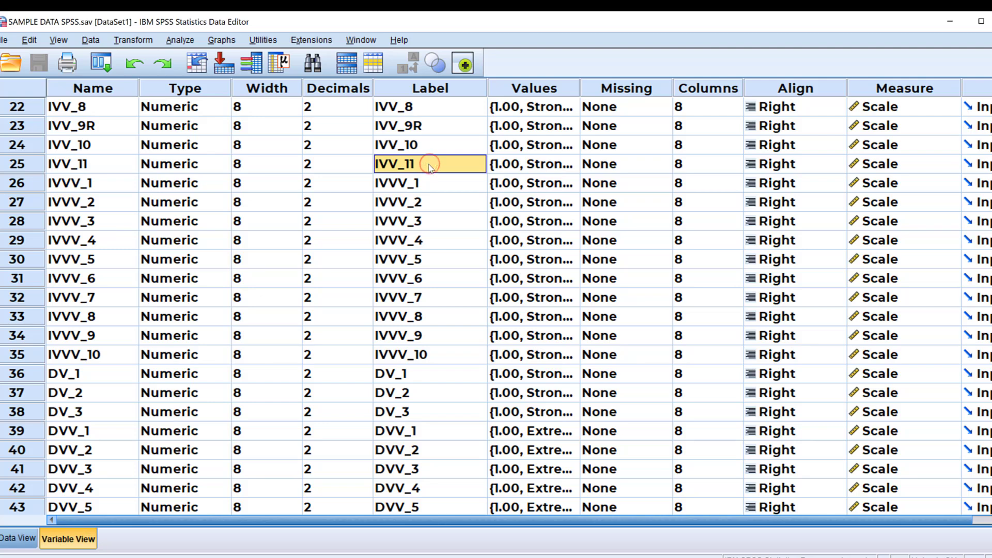
pyautogui.scroll(-2, 292, 174)
pyautogui.scroll(-7, 292, 173)
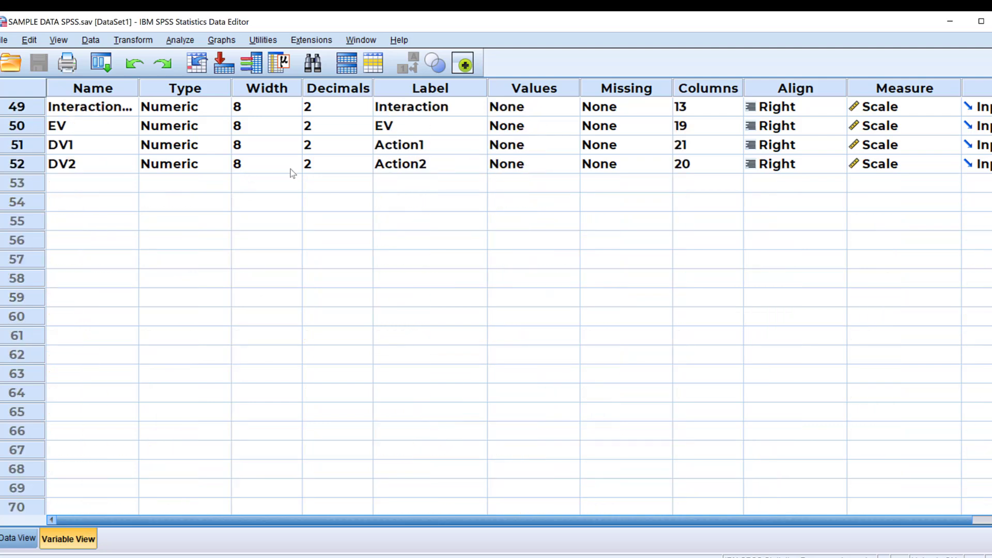
pyautogui.scroll(7, 292, 173)
pyautogui.scroll(9, 307, 151)
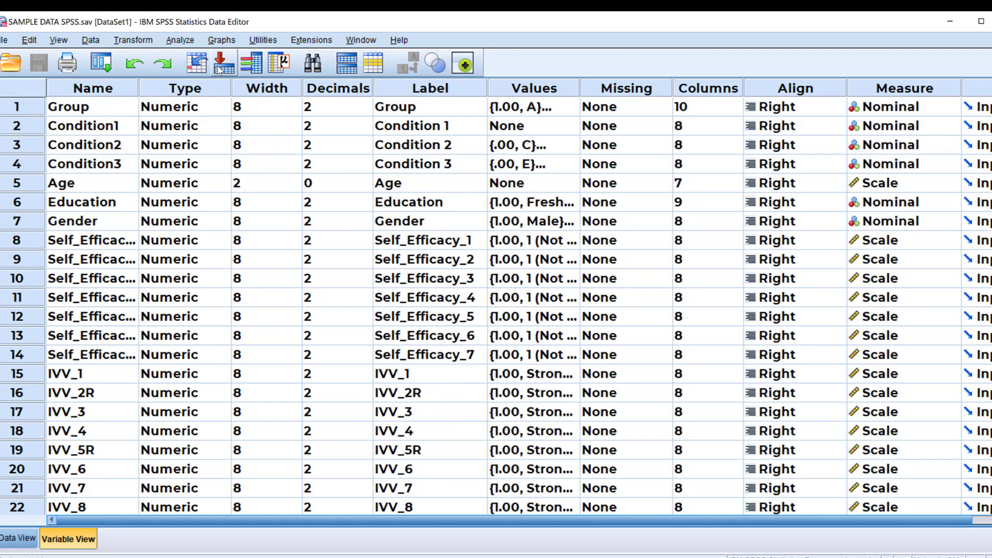
# Step: Set up a Reliability Analysis with IVV_1 through IVV_11 as the items and IV1 as the scale label
pyautogui.click(179, 41)
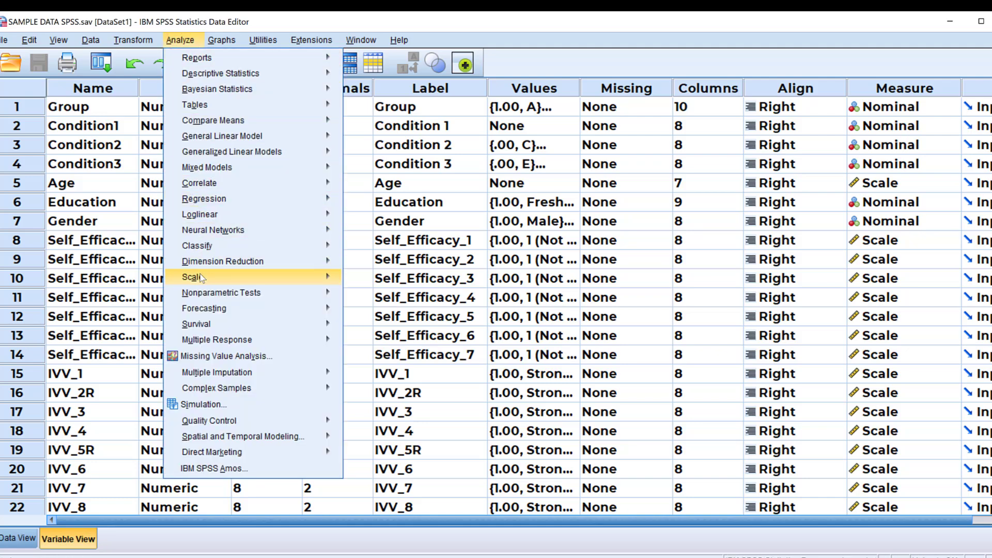
pyautogui.moveTo(207, 277)
pyautogui.click(364, 281)
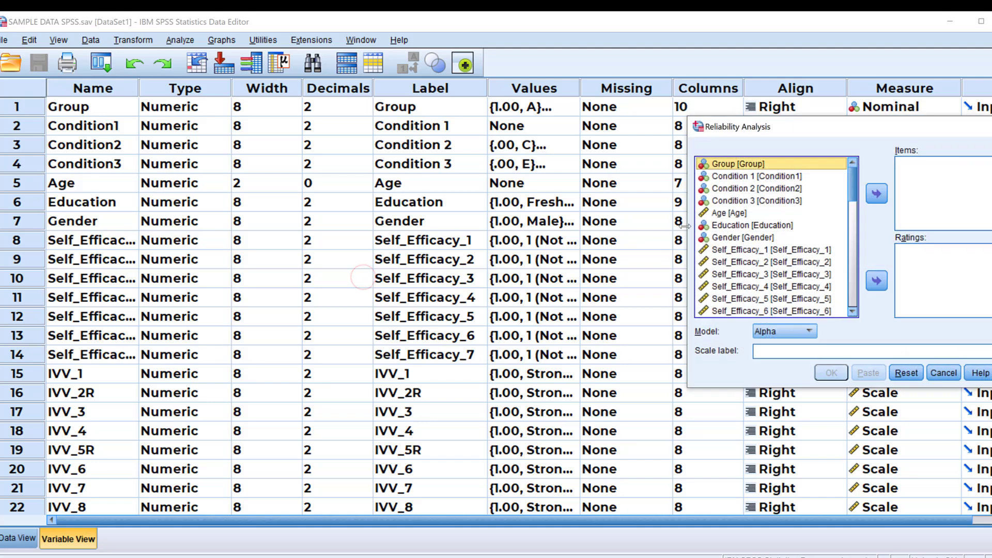
pyautogui.scroll(-4, 735, 250)
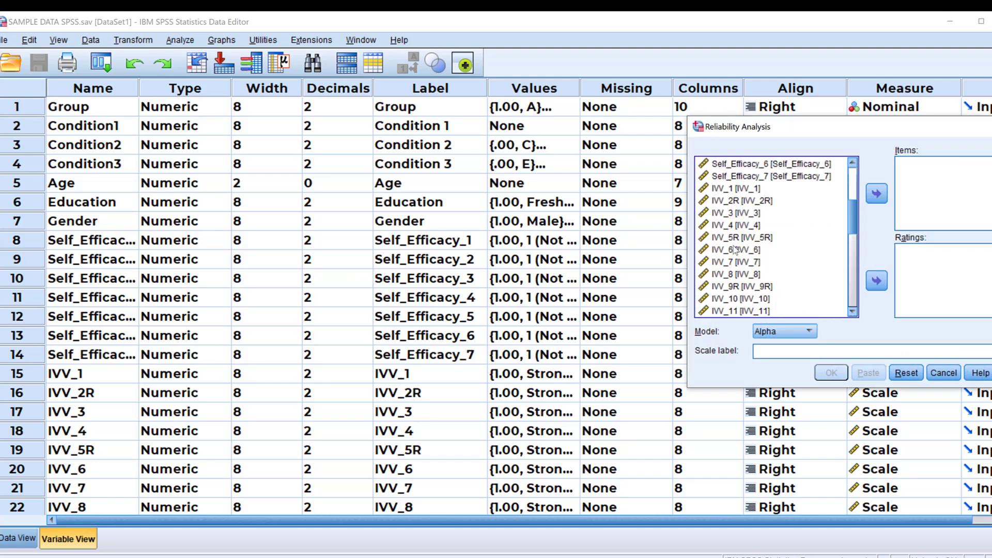
pyautogui.click(723, 189)
pyautogui.scroll(-1, 764, 292)
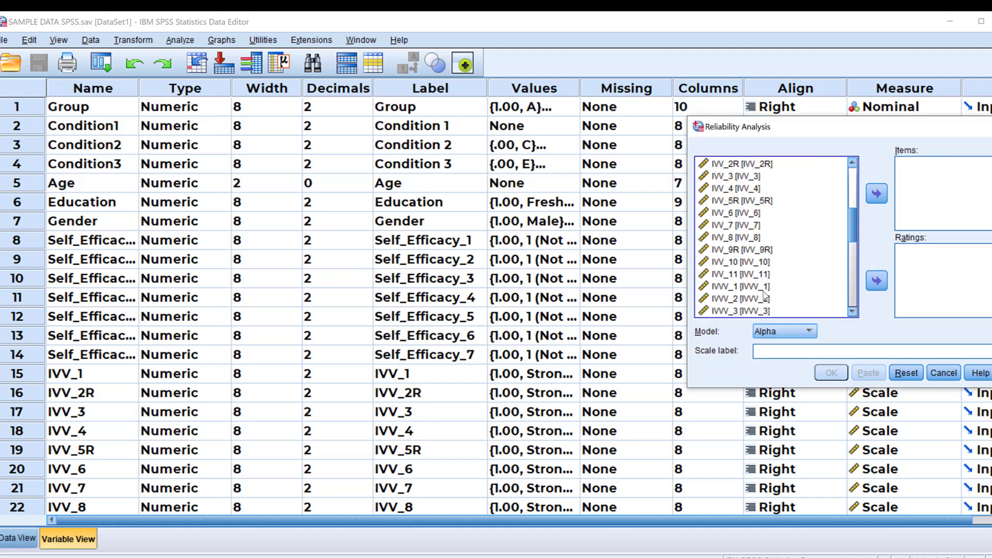
pyautogui.keyDown('shift'); pyautogui.click(720, 278); pyautogui.keyUp('shift')
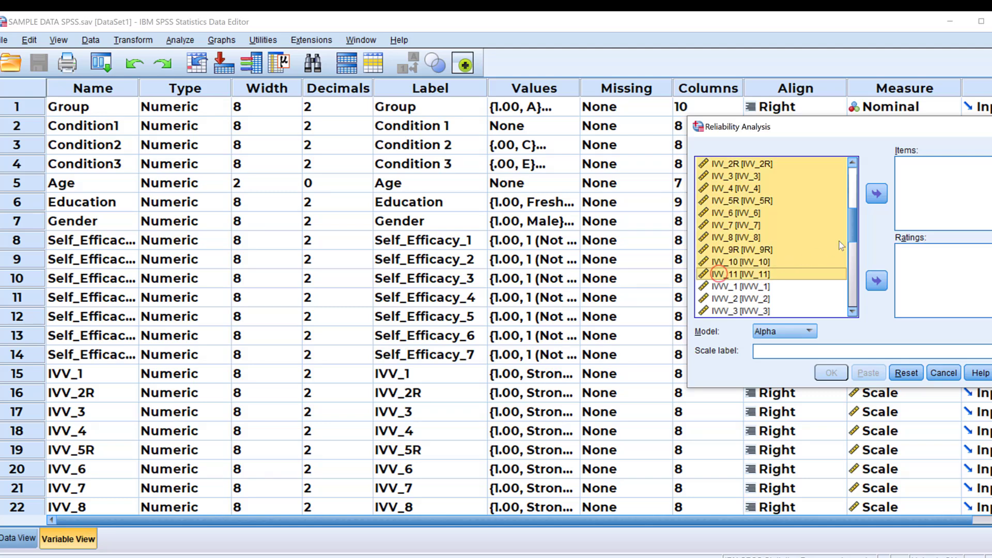
pyautogui.click(876, 194)
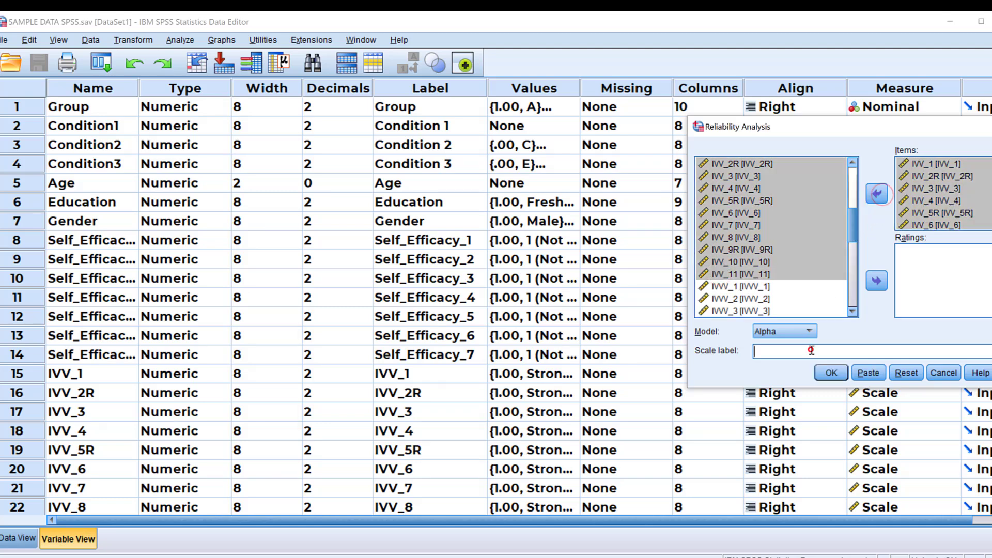
pyautogui.click(812, 350)
pyautogui.write('IV1')
pyautogui.moveTo(857, 127); pyautogui.dragTo(477, 92)
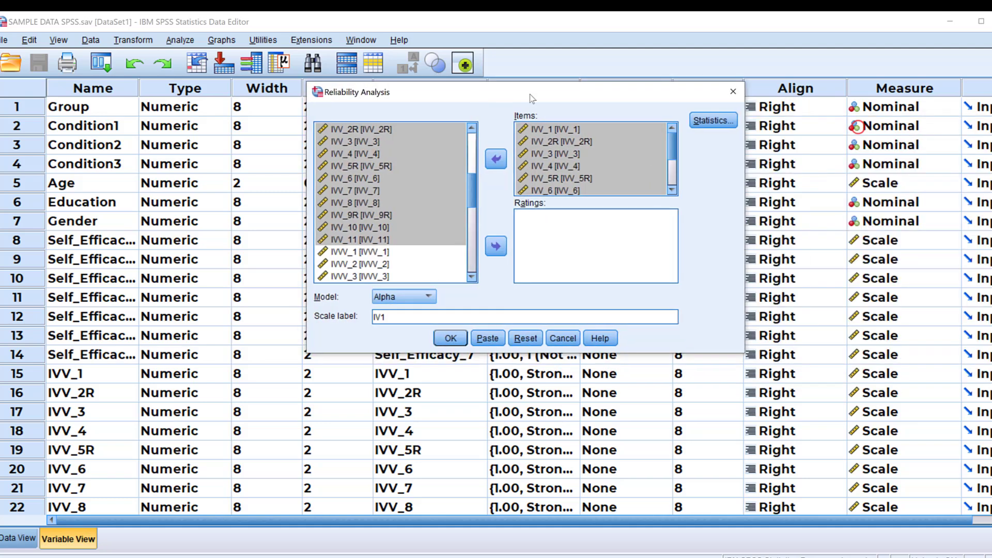
# Step: Request descriptives for item, scale and scale if item deleted plus summary means, and run the reliability analysis
pyautogui.click(718, 119)
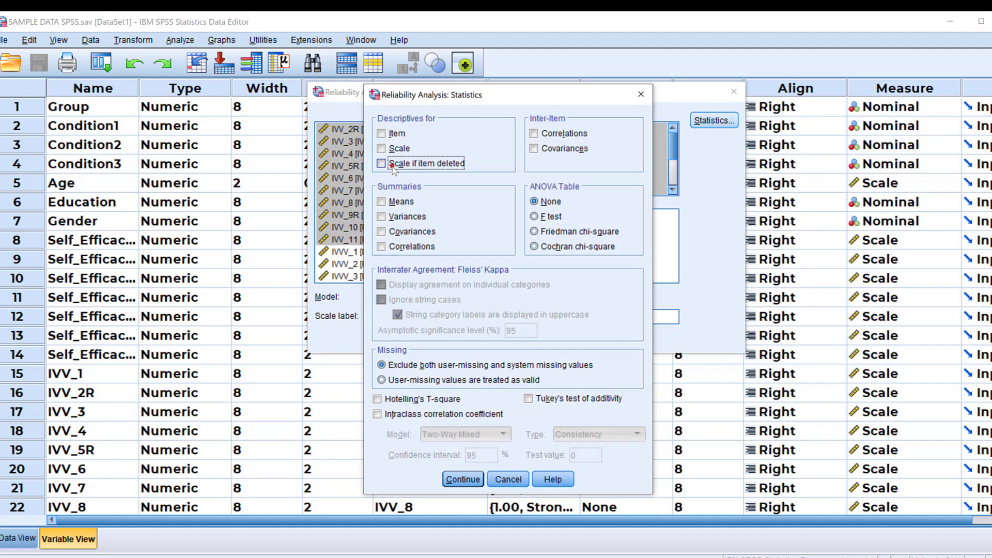
pyautogui.click(391, 163)
pyautogui.click(384, 133)
pyautogui.click(383, 148)
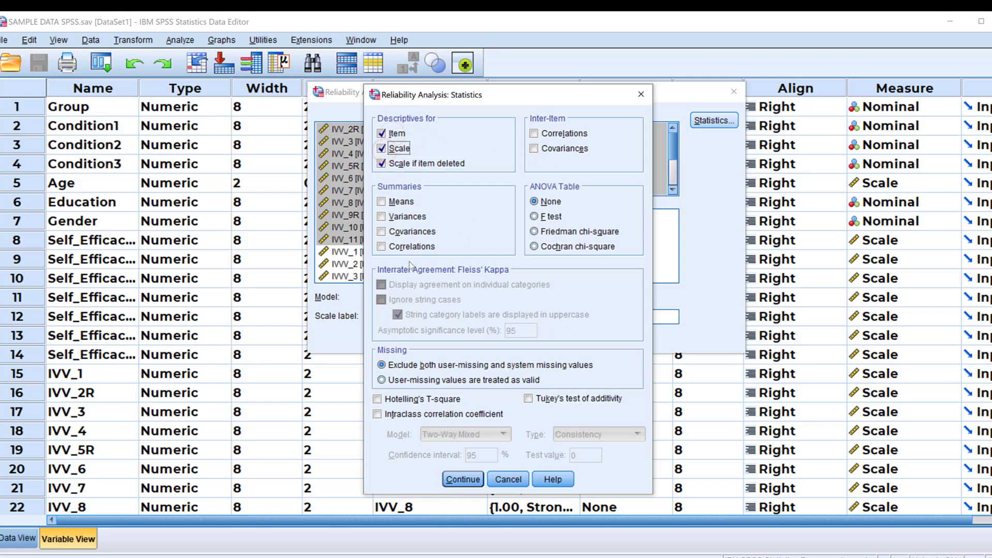
pyautogui.click(382, 201)
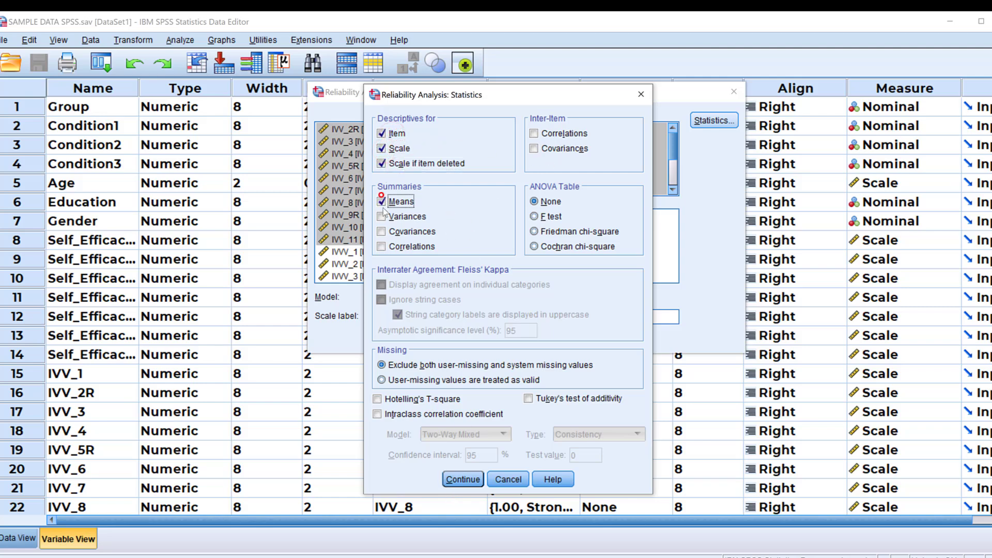
pyautogui.click(463, 479)
pyautogui.click(451, 338)
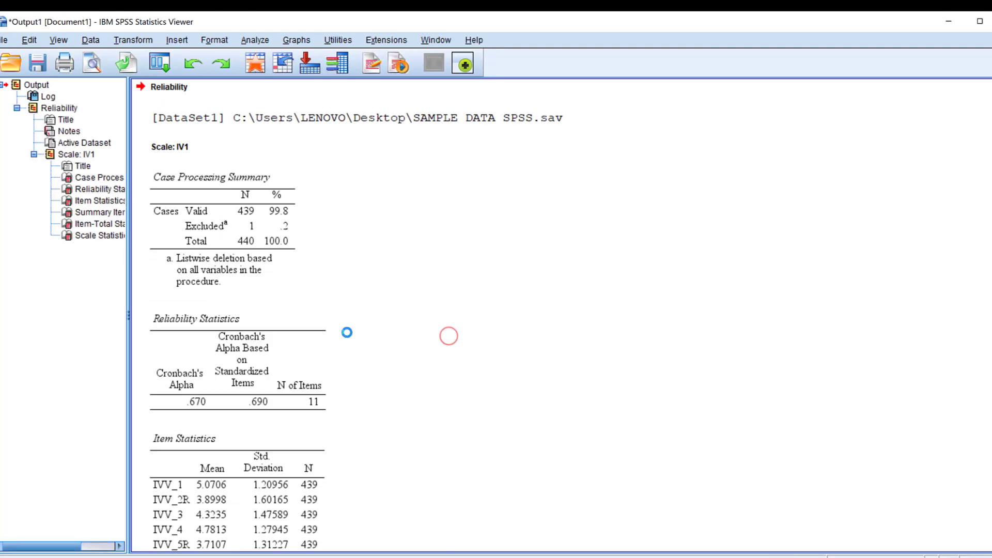
# Step: Review the IV1 reliability tables and rerun the reliability analysis with IVV_2R removed from the items
pyautogui.scroll(-10, 266, 318)
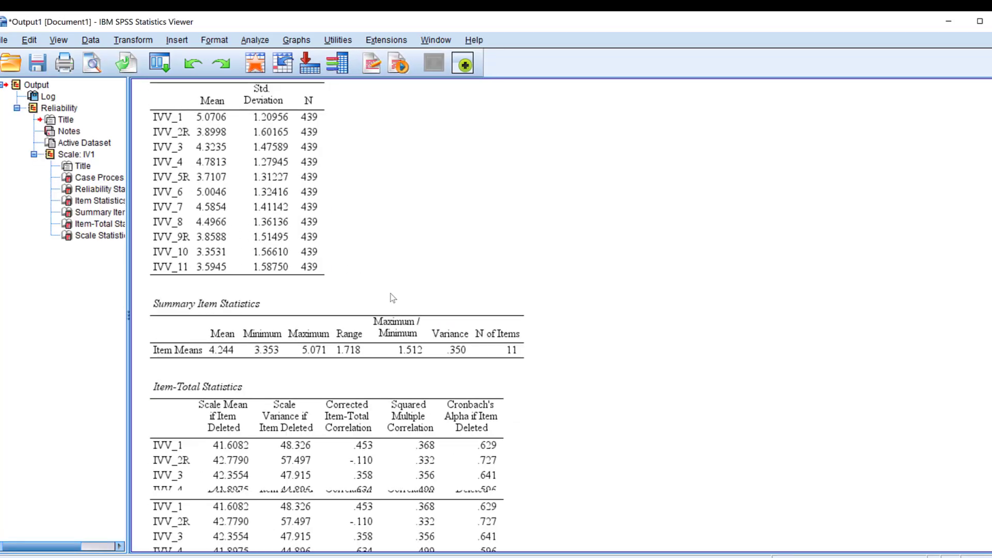
pyautogui.scroll(-2, 217, 303)
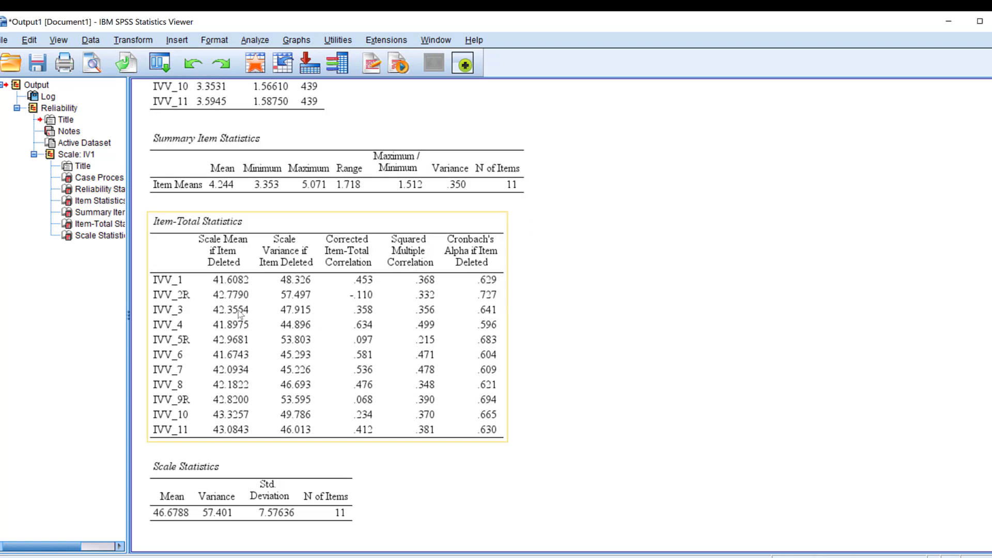
pyautogui.scroll(10, 217, 310)
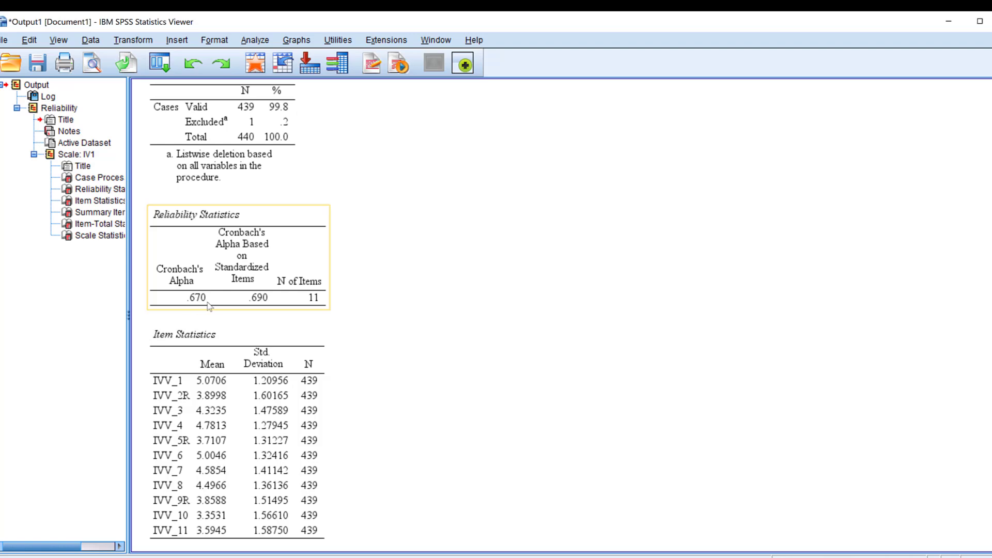
pyautogui.scroll(-10, 263, 305)
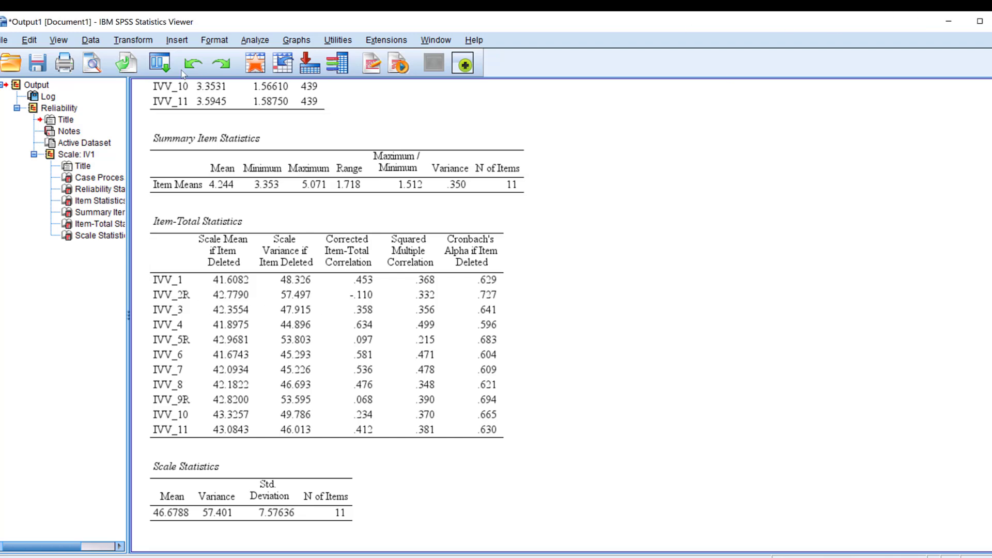
pyautogui.click(160, 63)
pyautogui.click(169, 83)
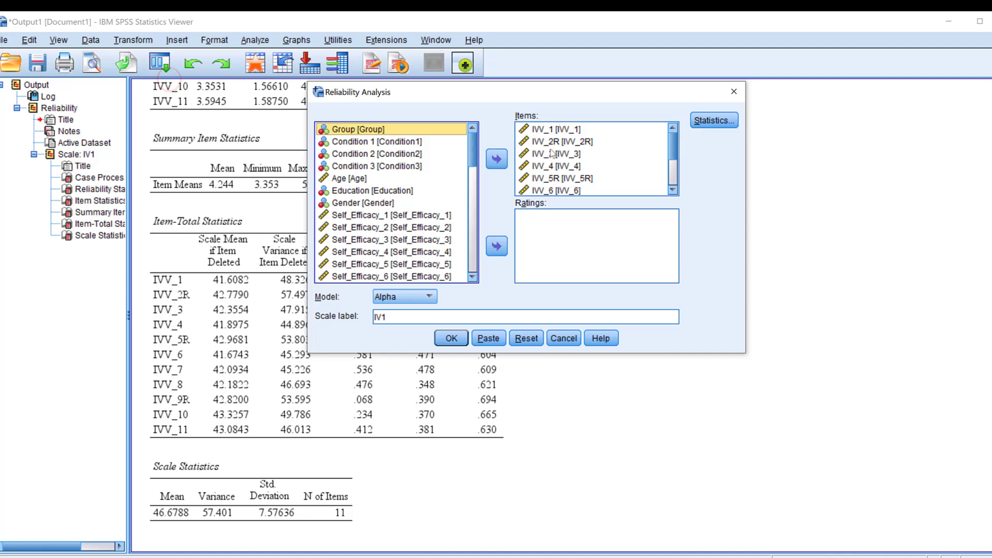
pyautogui.click(562, 141)
pyautogui.click(497, 158)
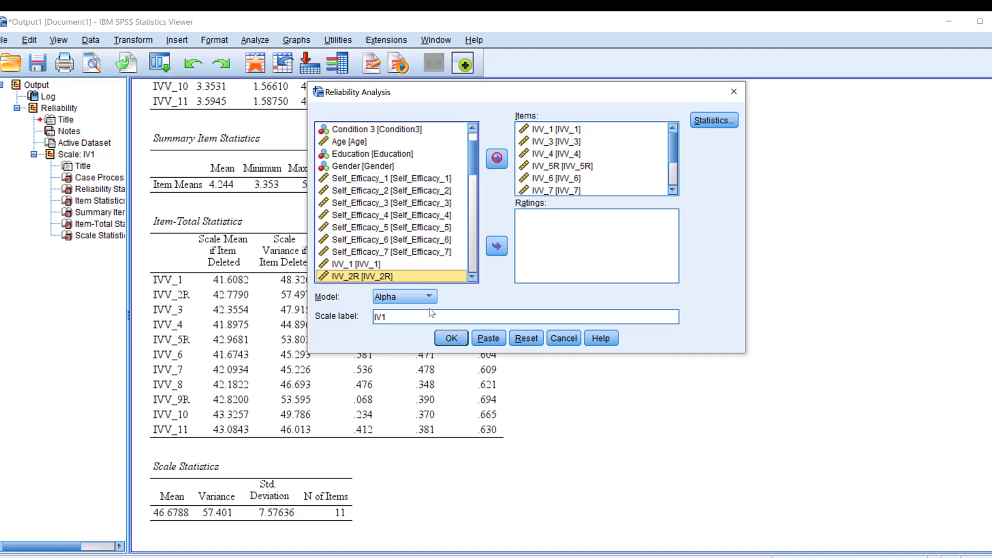
pyautogui.click(451, 338)
# Step: Examine Cronbach's alpha, the item statistics and the alpha-if-item-deleted column in the rerun IV1 reliability output
pyautogui.scroll(-1, 269, 364)
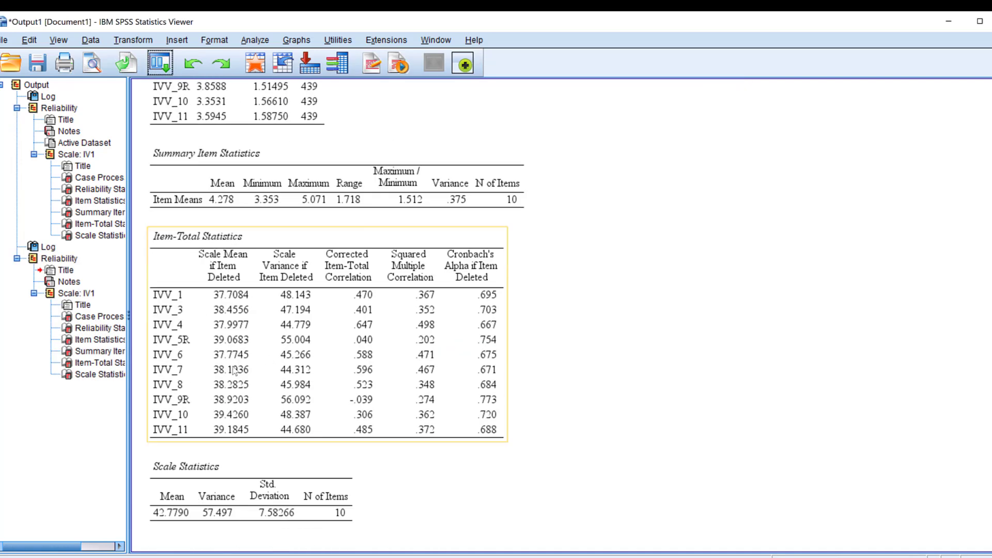
pyautogui.scroll(6, 196, 402)
pyautogui.scroll(3, 218, 259)
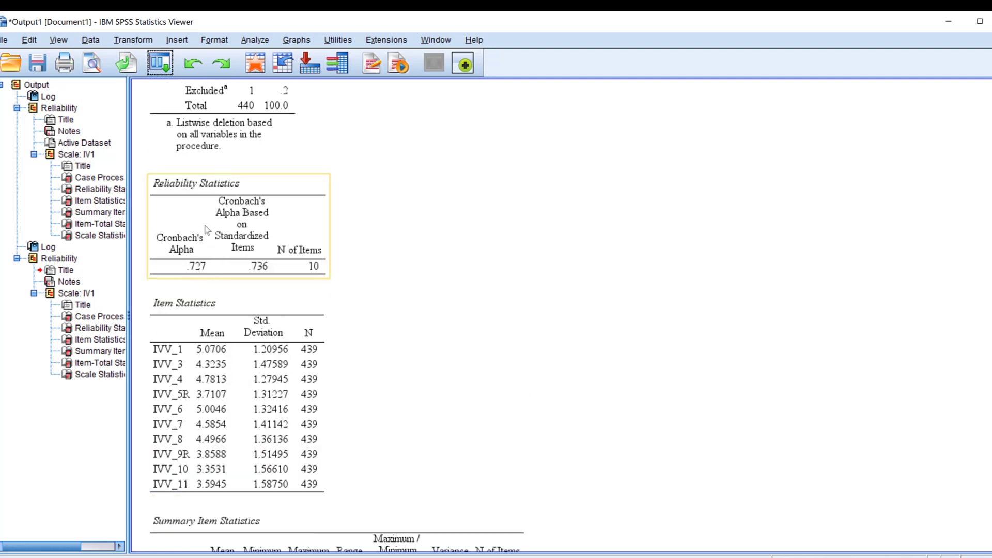
pyautogui.scroll(1, 206, 230)
pyautogui.scroll(-6, 217, 232)
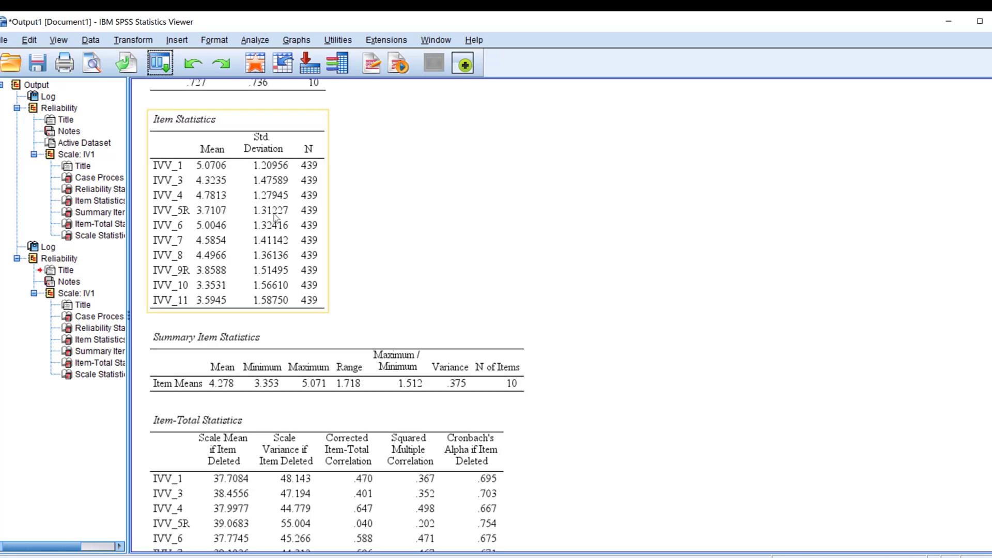
pyautogui.scroll(-3, 275, 217)
pyautogui.scroll(5, 254, 200)
pyautogui.scroll(-3, 212, 201)
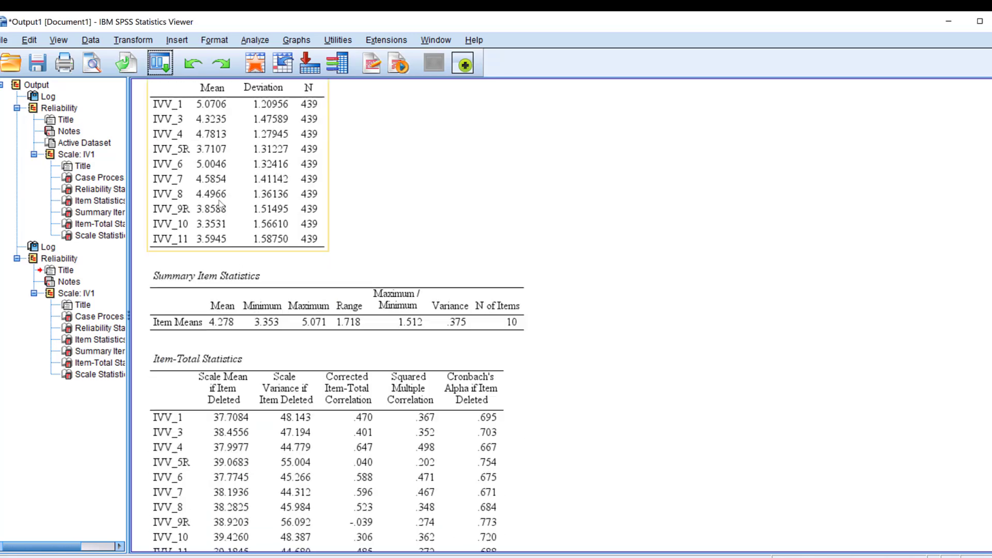
pyautogui.scroll(-2, 214, 201)
pyautogui.scroll(3, 219, 203)
pyautogui.scroll(3, 220, 203)
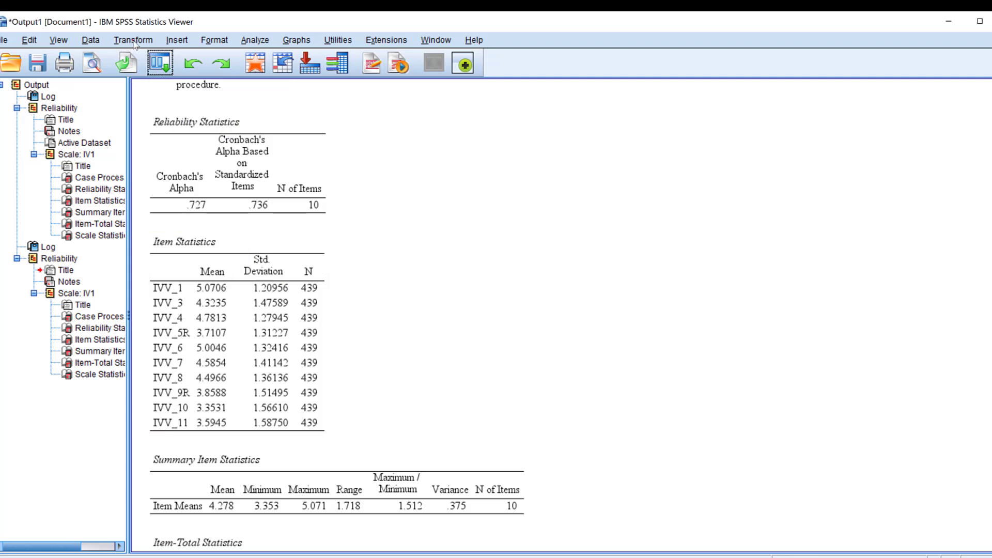
# Step: Start a Compute Variable transformation with IV1CS as the target variable
pyautogui.click(133, 42)
pyautogui.click(157, 58)
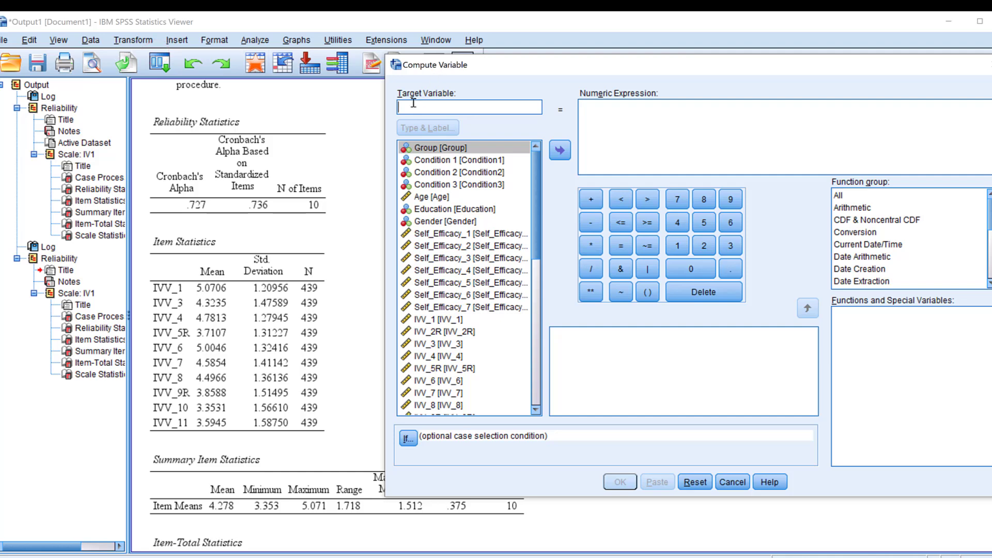
pyautogui.write('IV1CS')
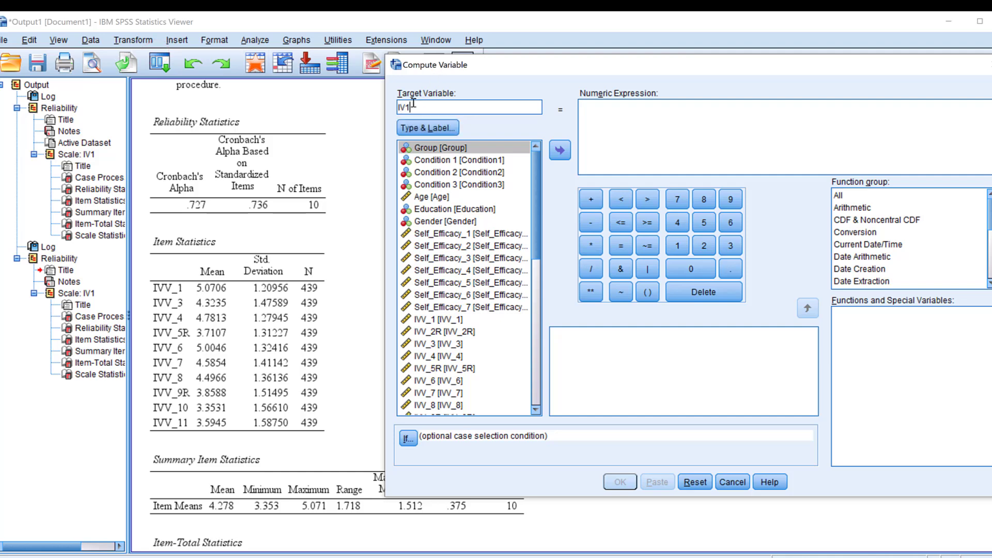
# Step: Begin the numeric expression with an opening parenthesis and the comma-separated items IVV_1, IVV_3 and IVV_4
pyautogui.click(587, 106)
pyautogui.write('(')
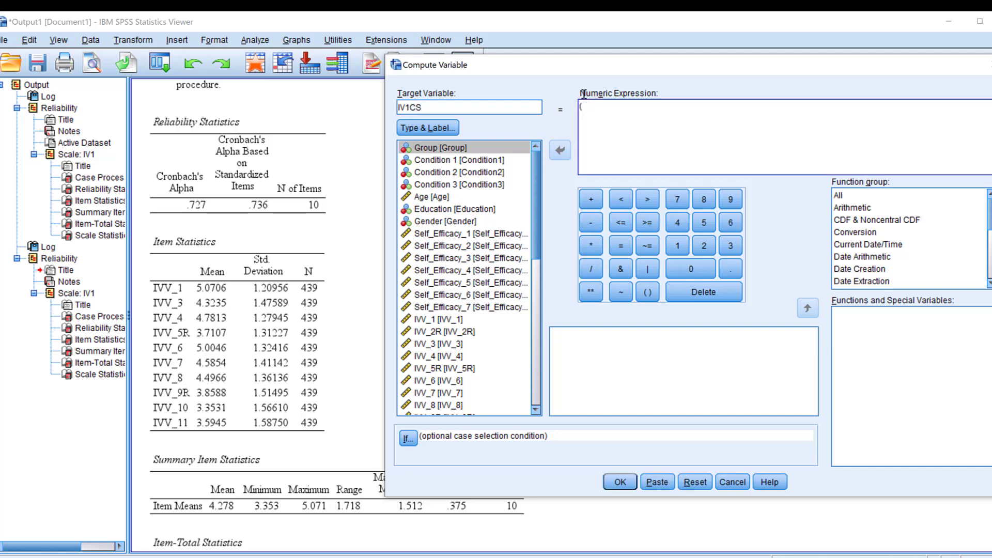
pyautogui.doubleClick(426, 322)
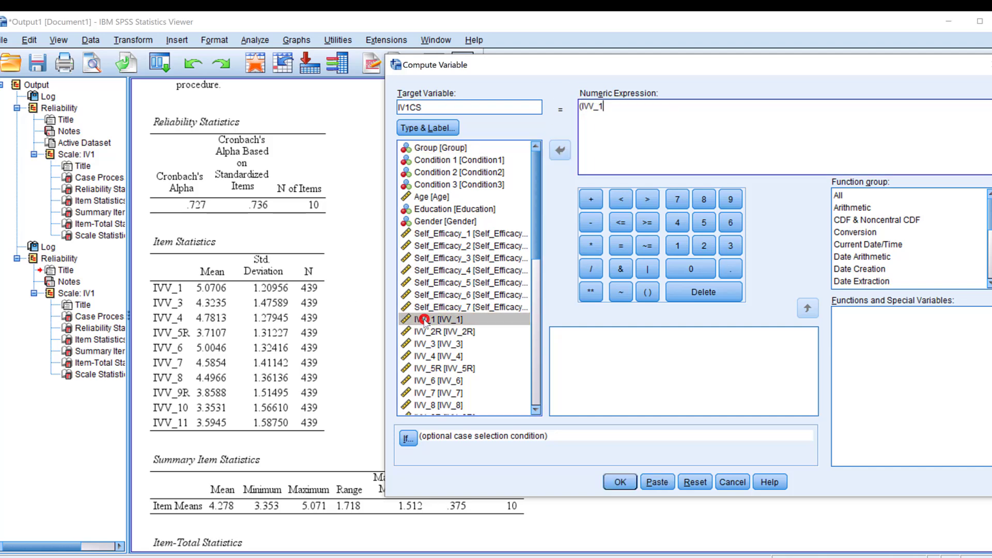
pyautogui.click(427, 325)
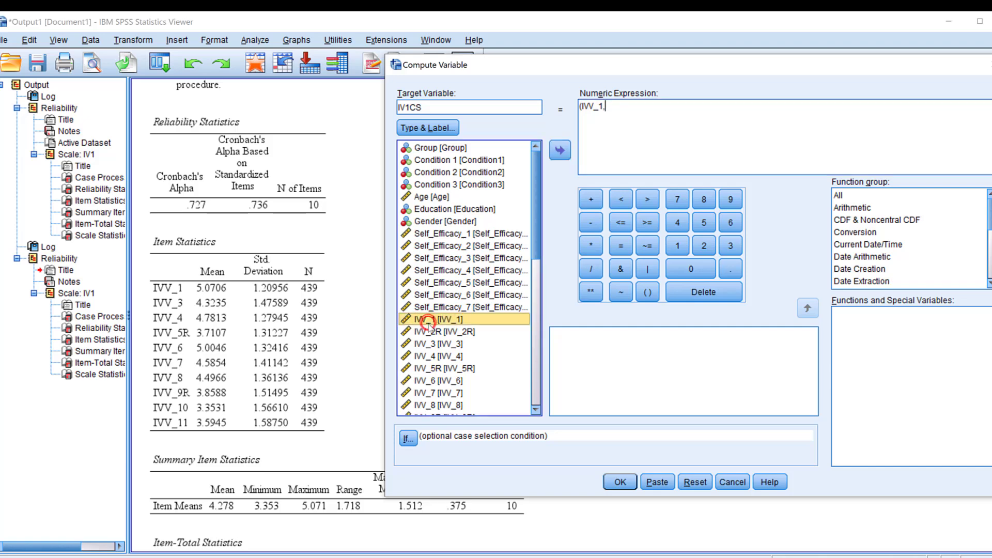
pyautogui.write(',')
pyautogui.click(433, 345)
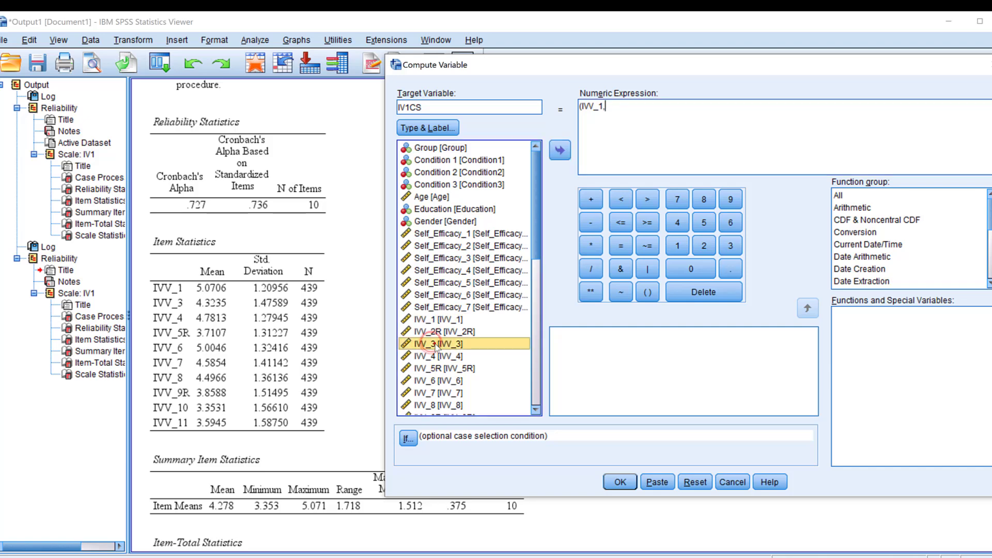
pyautogui.doubleClick(436, 343)
pyautogui.write(',')
pyautogui.click(423, 356)
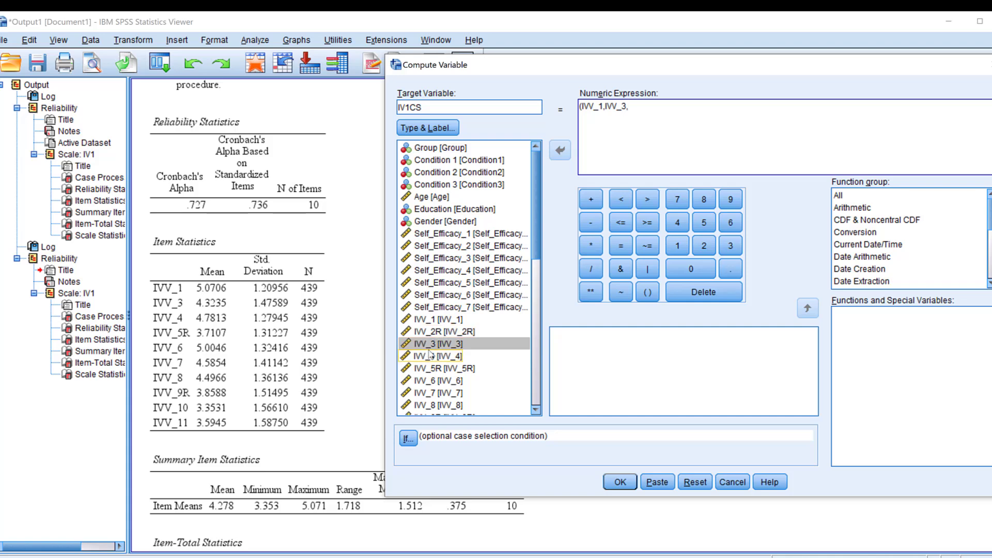
pyautogui.doubleClick(424, 357)
pyautogui.write(',')
# Step: Append IVV_5R, IVV_6 and IVV_7 to the numeric expression, each followed by a comma
pyautogui.click(423, 368)
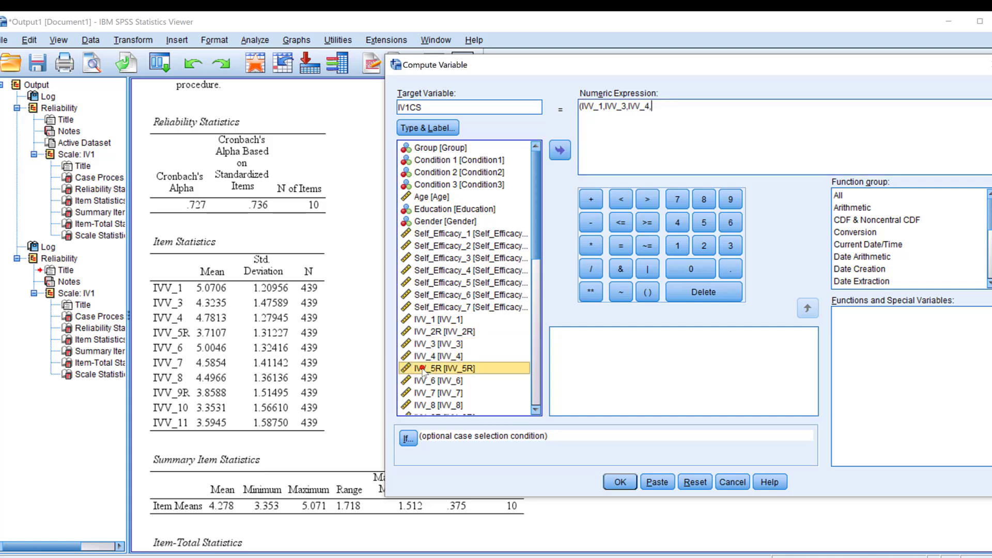
pyautogui.doubleClick(423, 368)
pyautogui.write(',')
pyautogui.click(423, 380)
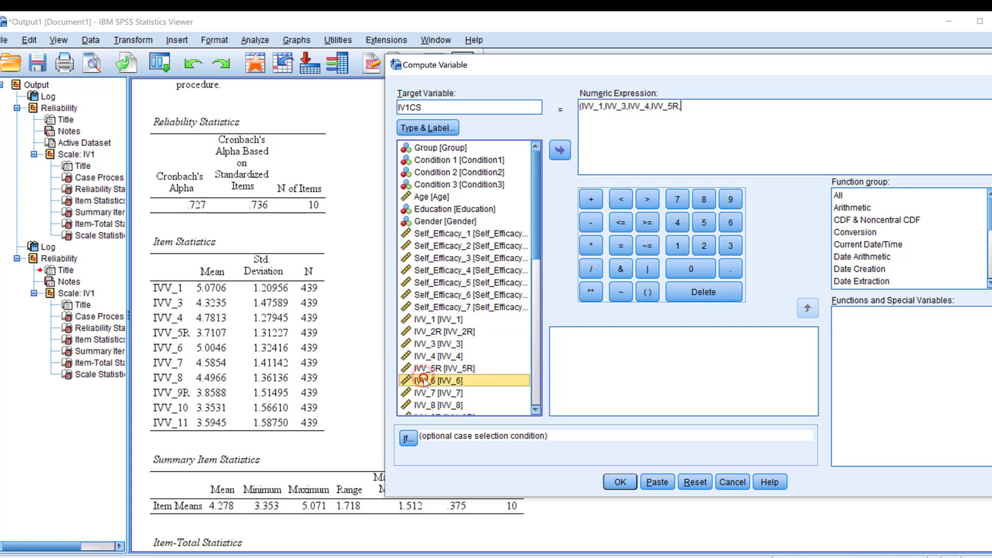
pyautogui.doubleClick(423, 380)
pyautogui.write(',')
pyautogui.click(424, 393)
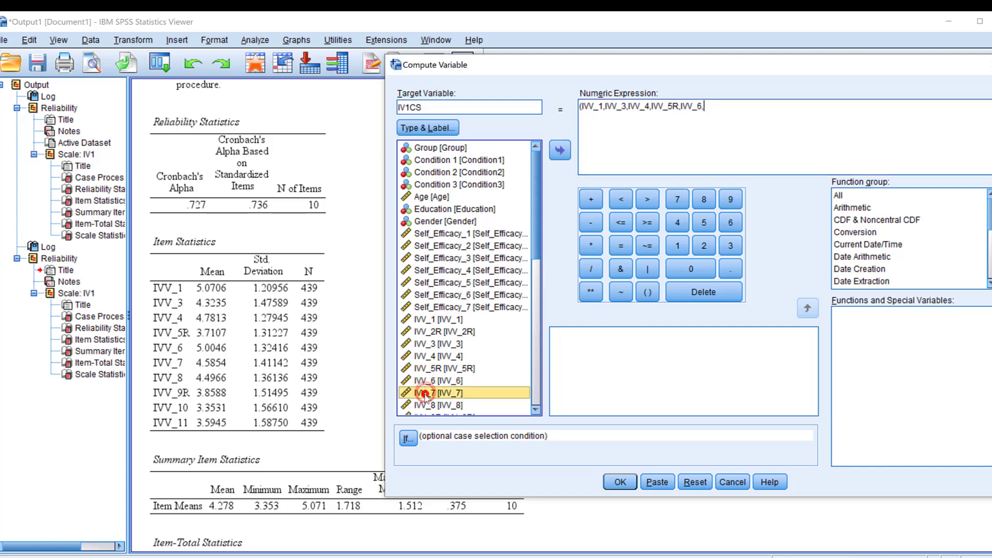
pyautogui.click(559, 151)
pyautogui.write(',')
# Step: Complete the numeric expression with IVV_8, IVV_9R, IVV_10 and IVV_11, separated by commas and closed with a parenthesis
pyautogui.scroll(-1, 457, 333)
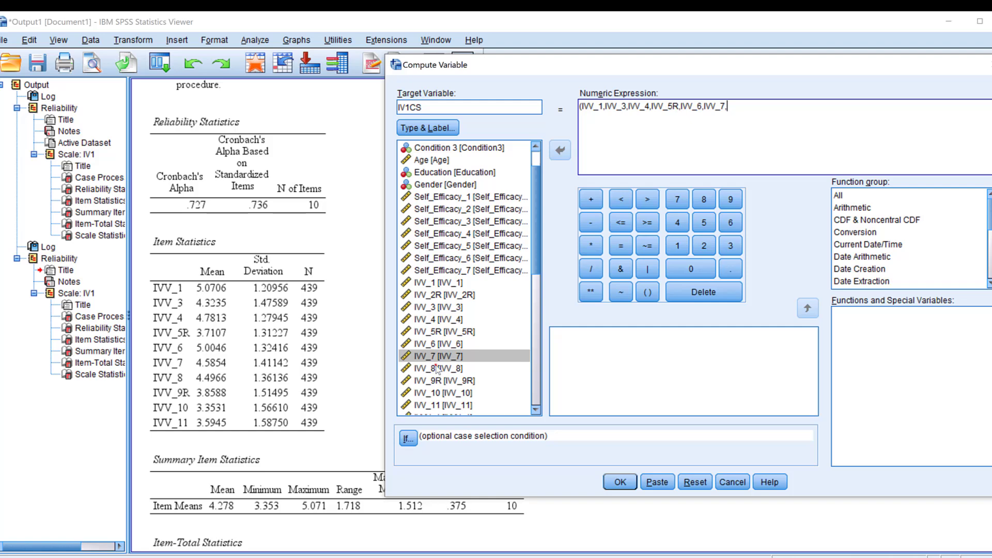
pyautogui.click(430, 368)
pyautogui.click(559, 150)
pyautogui.write(',')
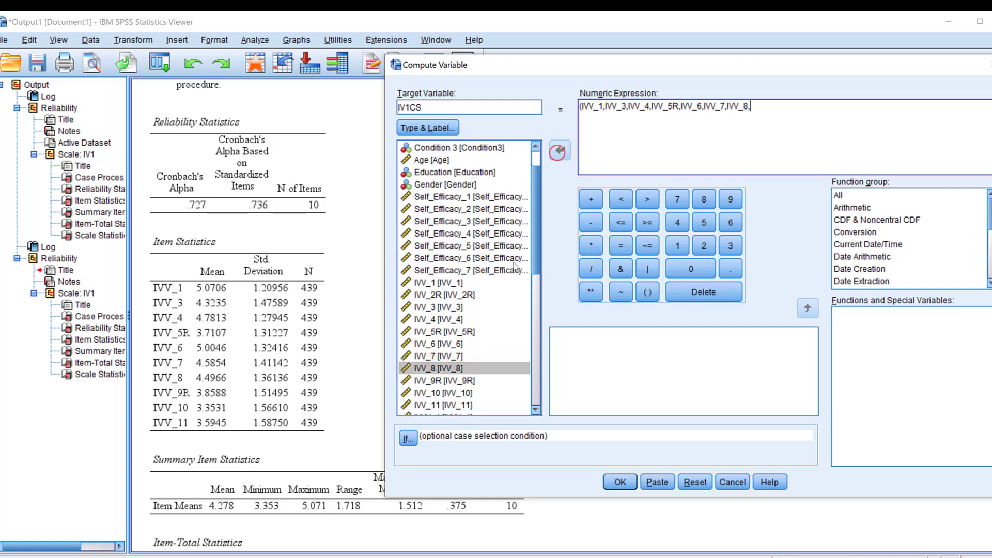
pyautogui.click(438, 379)
pyautogui.click(559, 150)
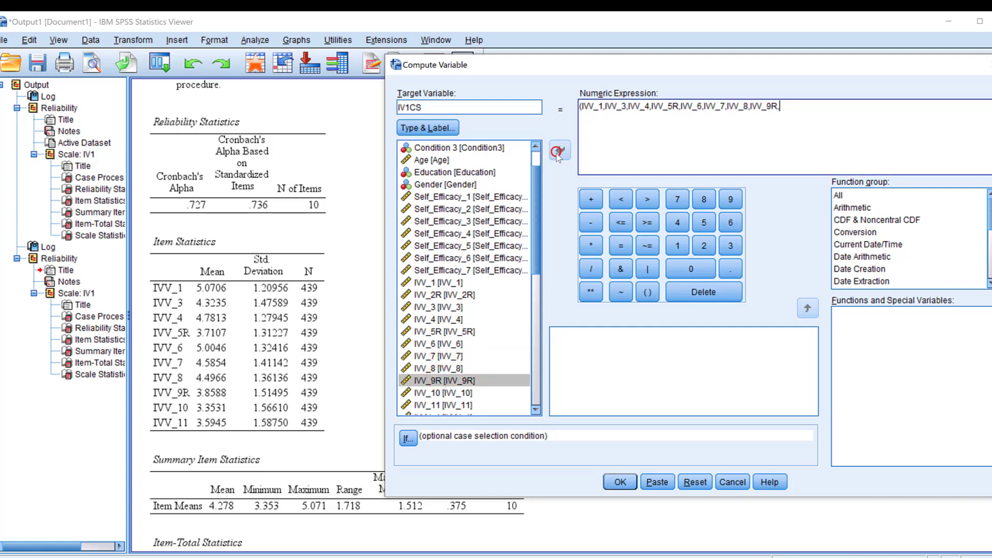
pyautogui.write(',')
pyautogui.click(436, 394)
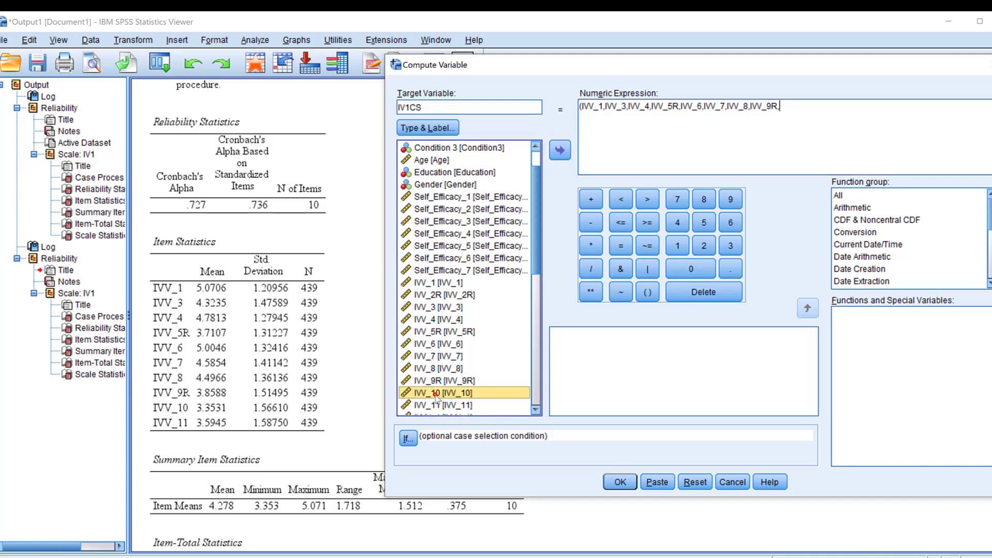
pyautogui.click(559, 151)
pyautogui.write(',')
pyautogui.click(439, 405)
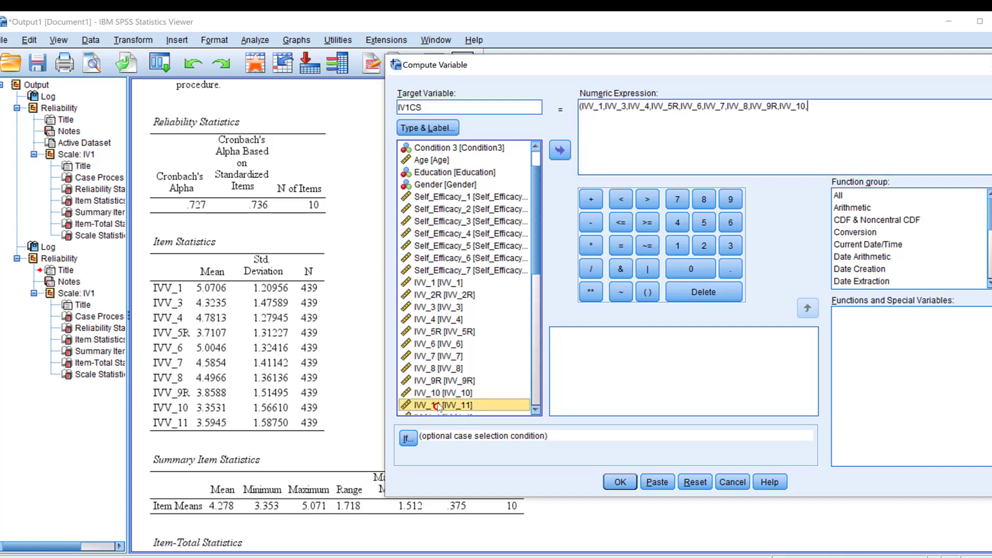
pyautogui.scroll(-2, 438, 403)
pyautogui.click(560, 150)
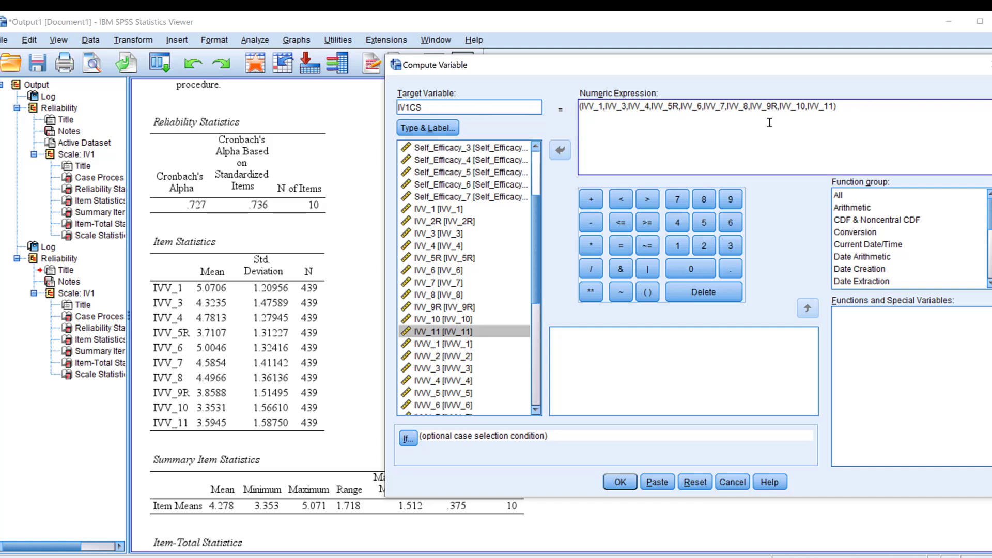
# Step: Put the MEAN function in front of the parenthesized item list and run the IV1CS computation
pyautogui.click(620, 482)
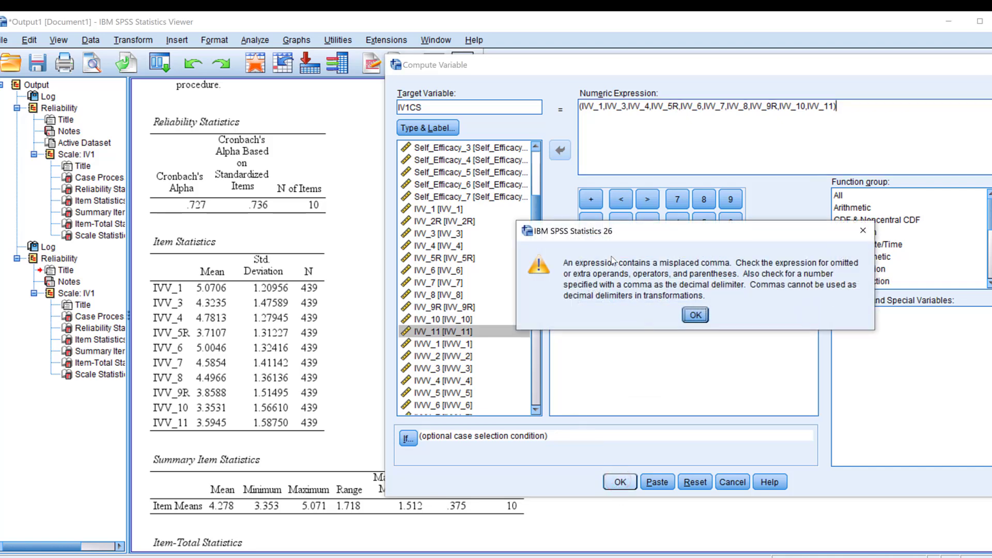
pyautogui.click(696, 315)
pyautogui.click(610, 113)
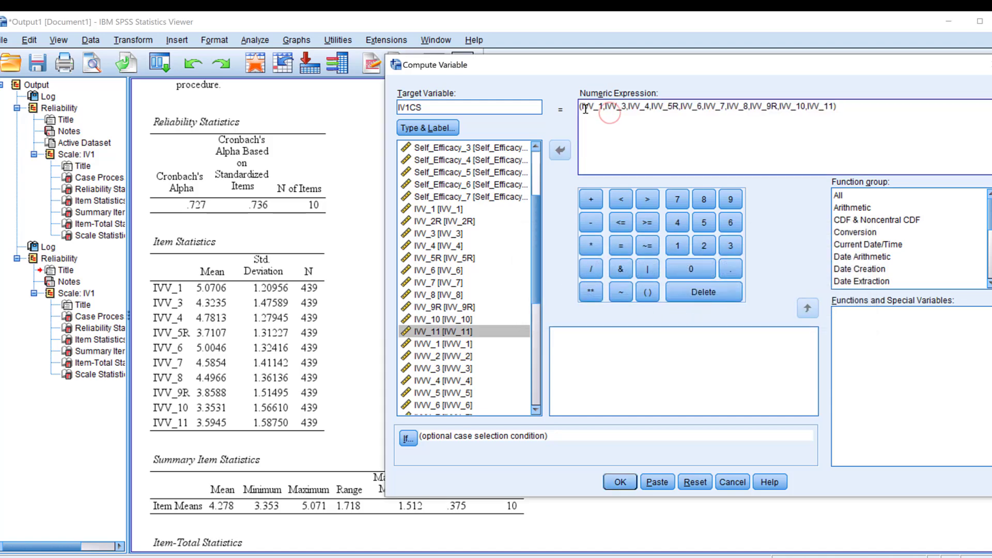
pyautogui.click(579, 105)
pyautogui.write('MEAN')
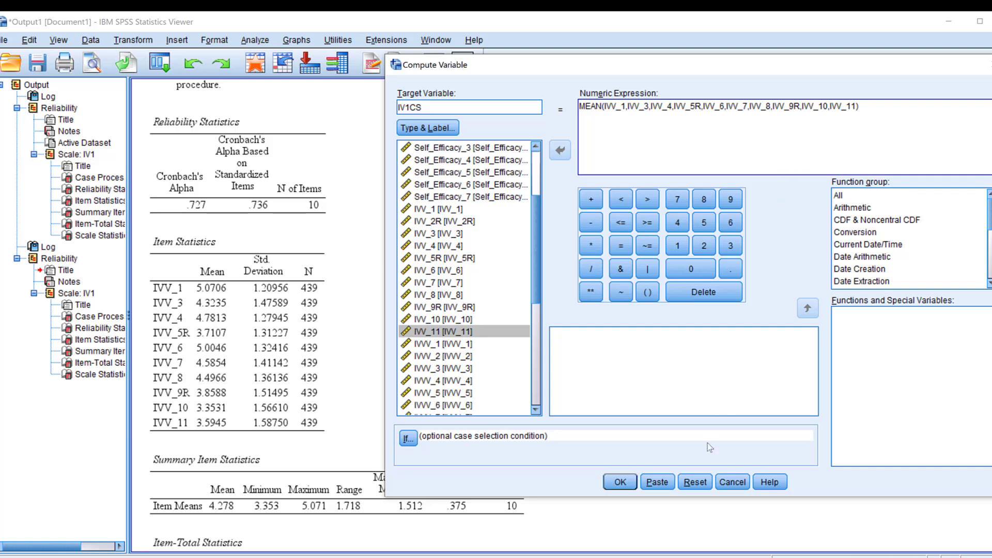
pyautogui.click(621, 483)
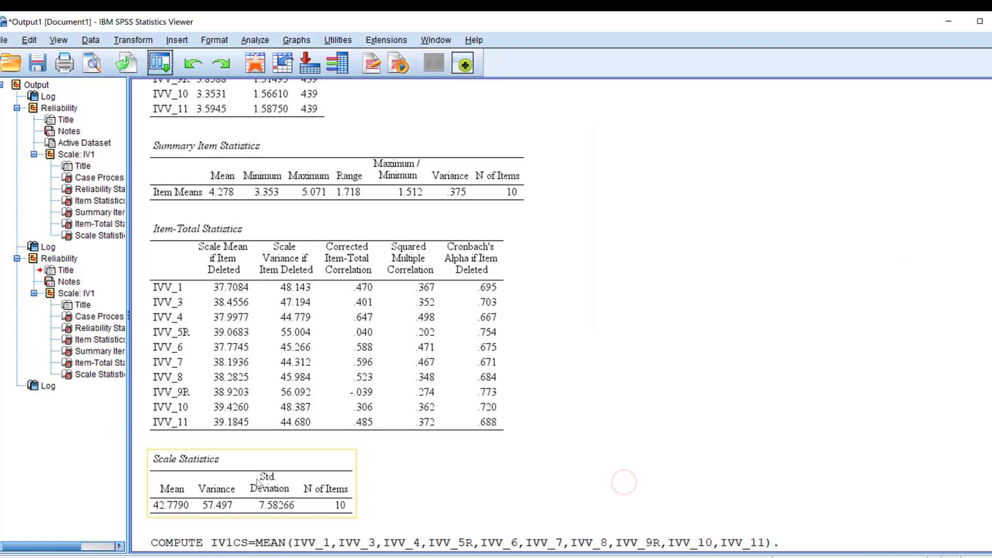
pyautogui.click(235, 493)
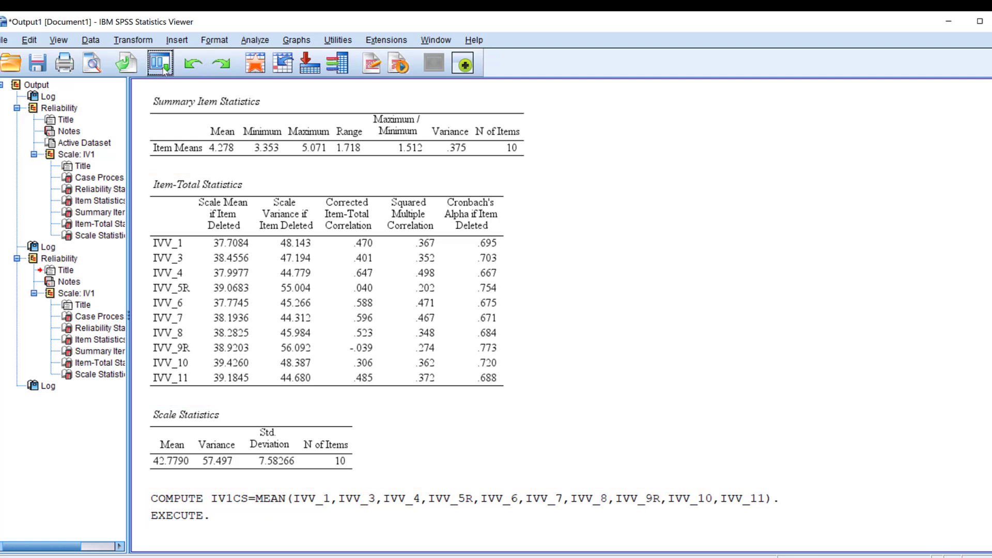
# Step: Reopen the Reliability Analysis and remove all the IVV items from its item list
pyautogui.click(249, 41)
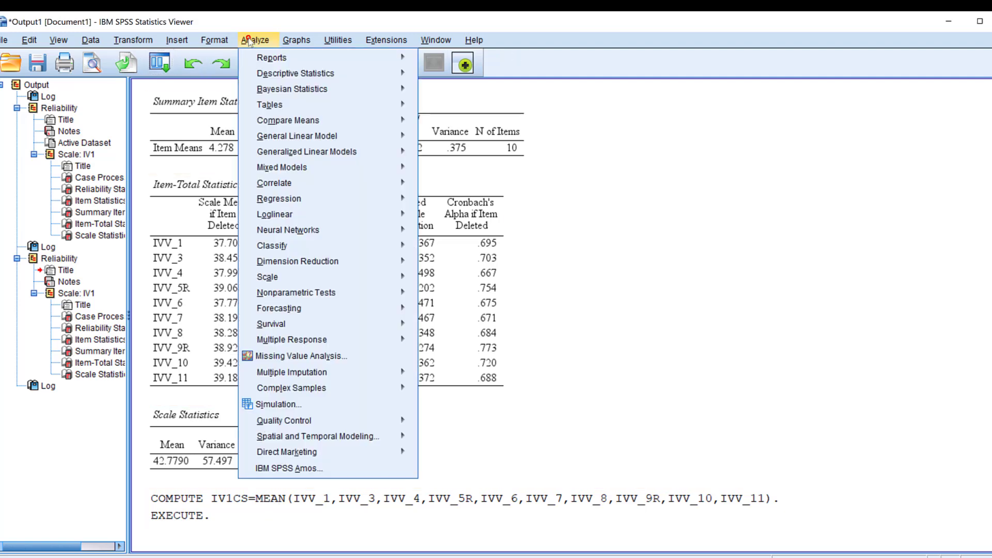
pyautogui.moveTo(279, 107)
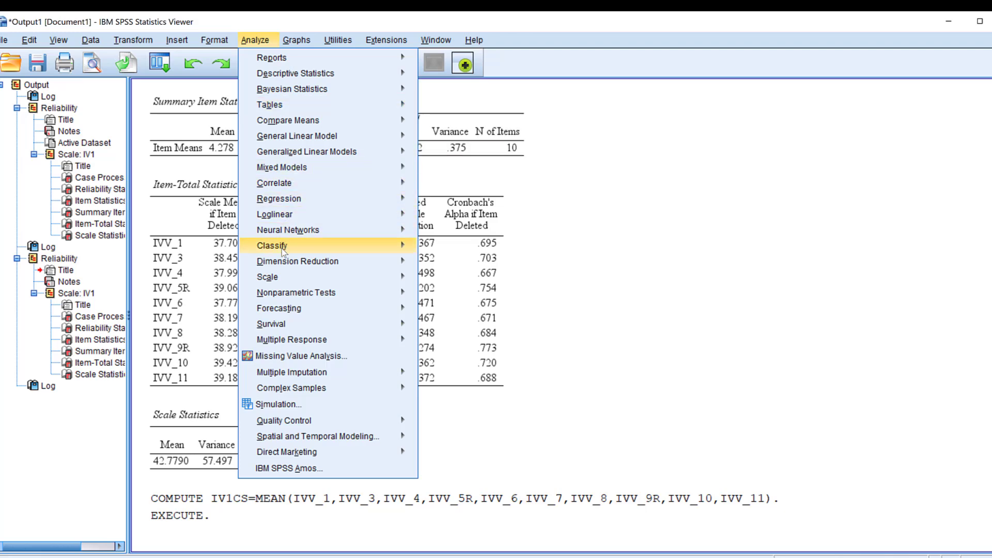
pyautogui.moveTo(284, 281)
pyautogui.click(458, 280)
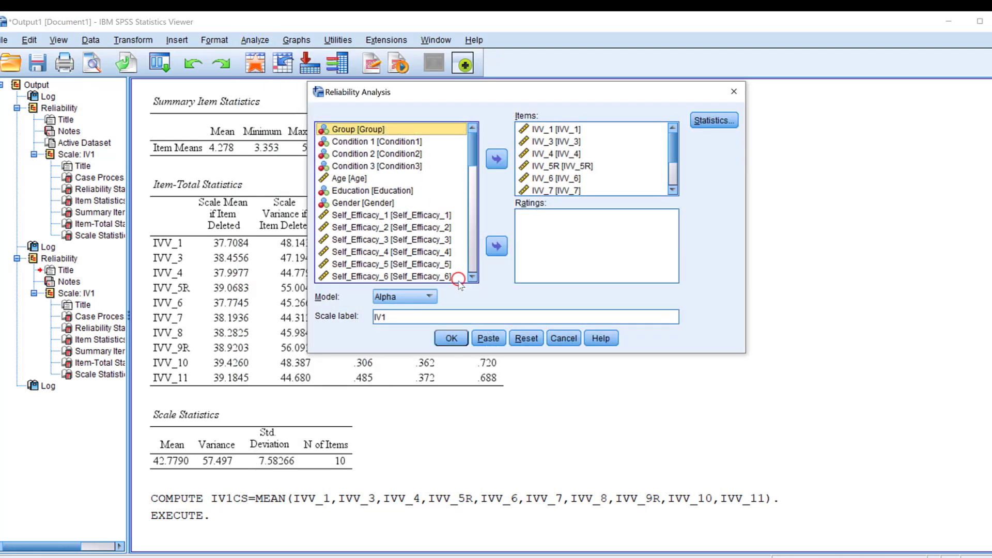
pyautogui.scroll(-2, 557, 131)
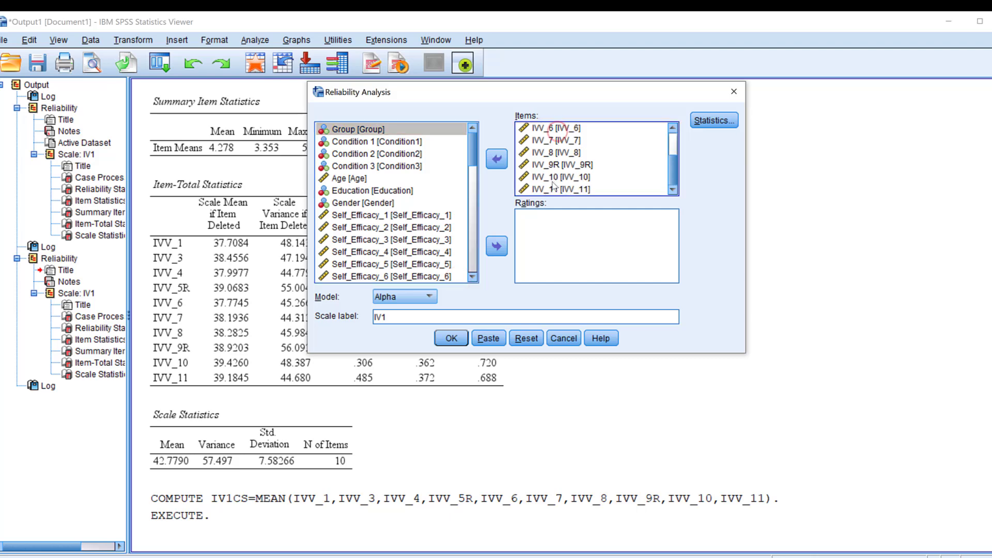
pyautogui.keyDown('shift'); pyautogui.click(539, 189); pyautogui.keyUp('shift')
pyautogui.click(503, 160)
# Step: Run the reliability analysis on DV_1, DV_2 and DV_3 with the scale label DV
pyautogui.scroll(-10, 452, 181)
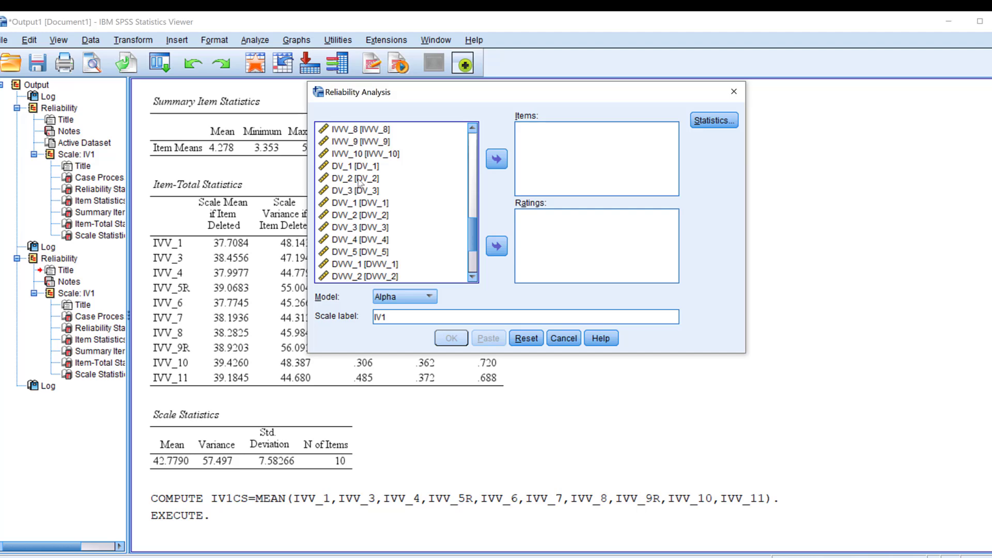
pyautogui.click(341, 166)
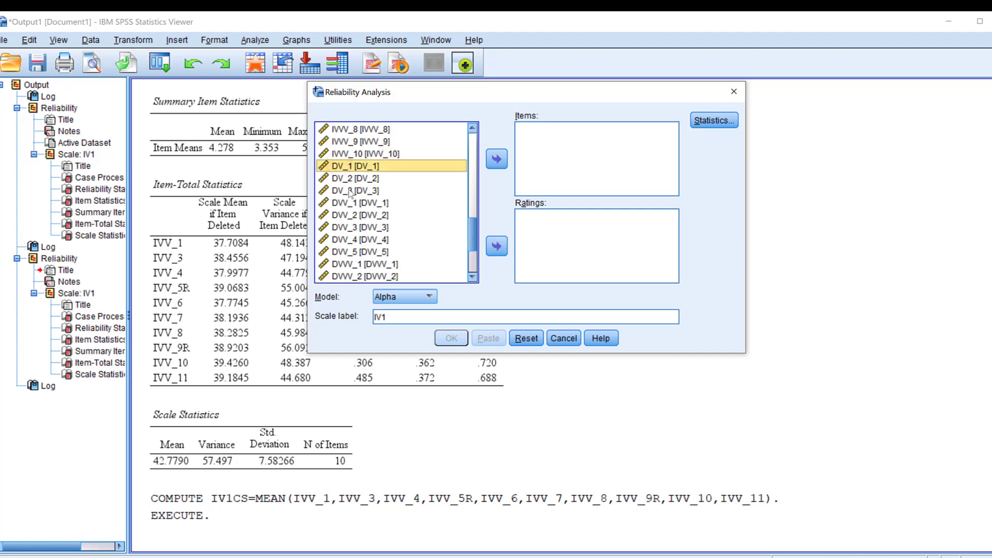
pyautogui.keyDown('shift'); pyautogui.click(350, 191); pyautogui.keyUp('shift')
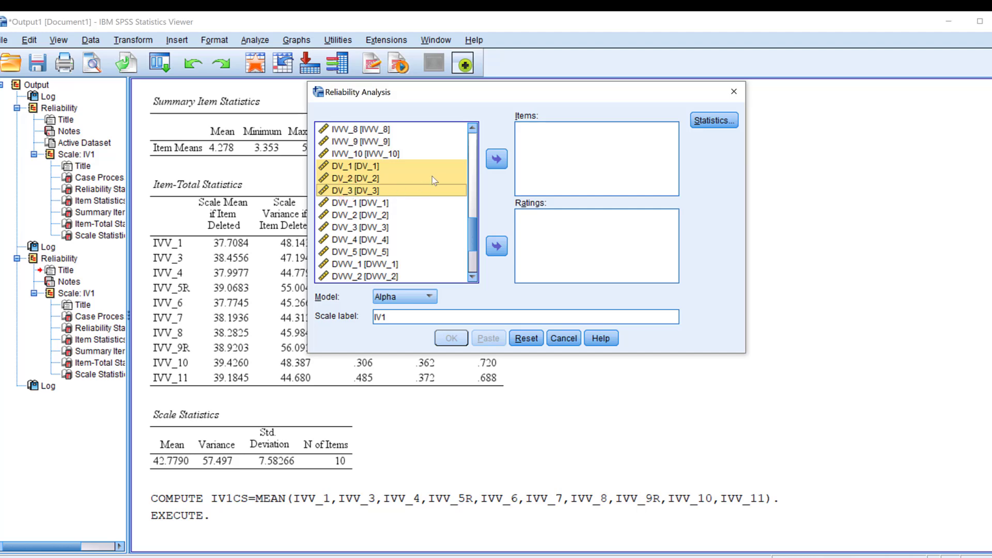
pyautogui.click(496, 159)
pyautogui.doubleClick(397, 316)
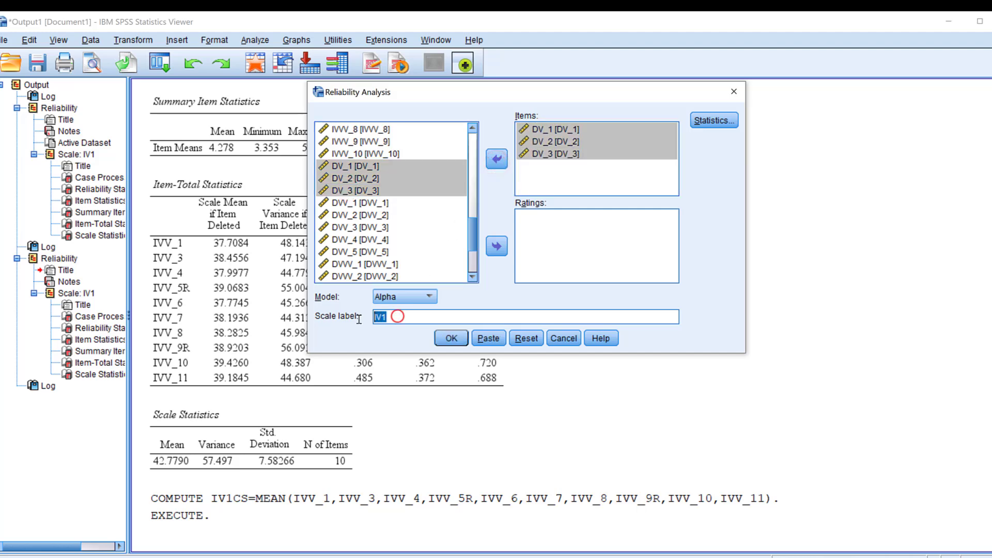
pyautogui.write('DV')
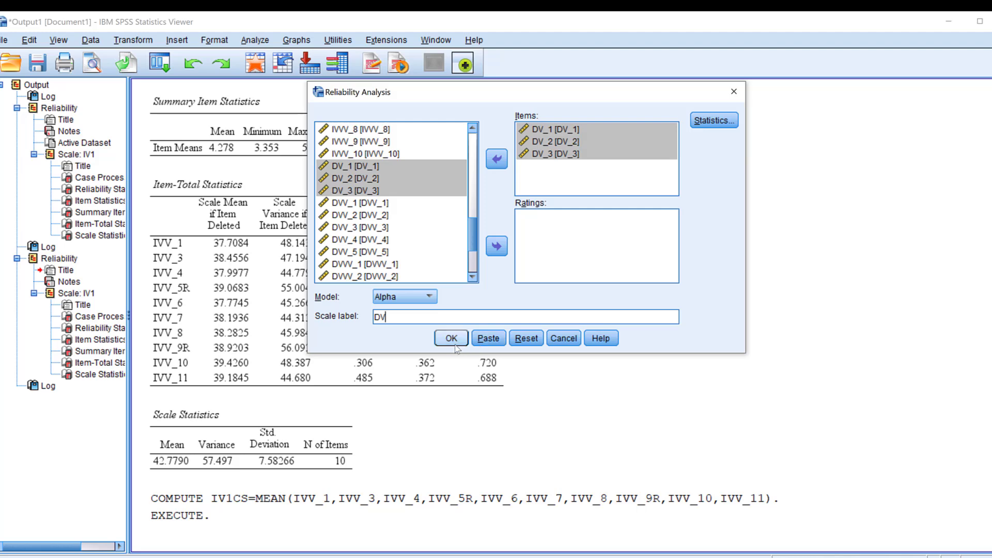
pyautogui.click(451, 338)
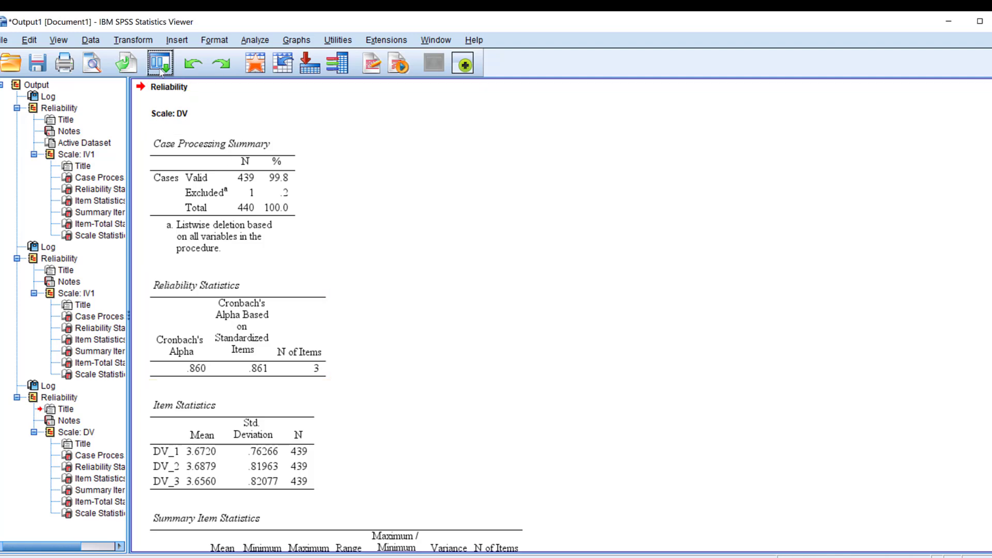
# Step: Reopen the Compute Variable transformation and delete the IVV items from the expression, keeping only "MEAN("
pyautogui.click(160, 69)
pyautogui.click(167, 100)
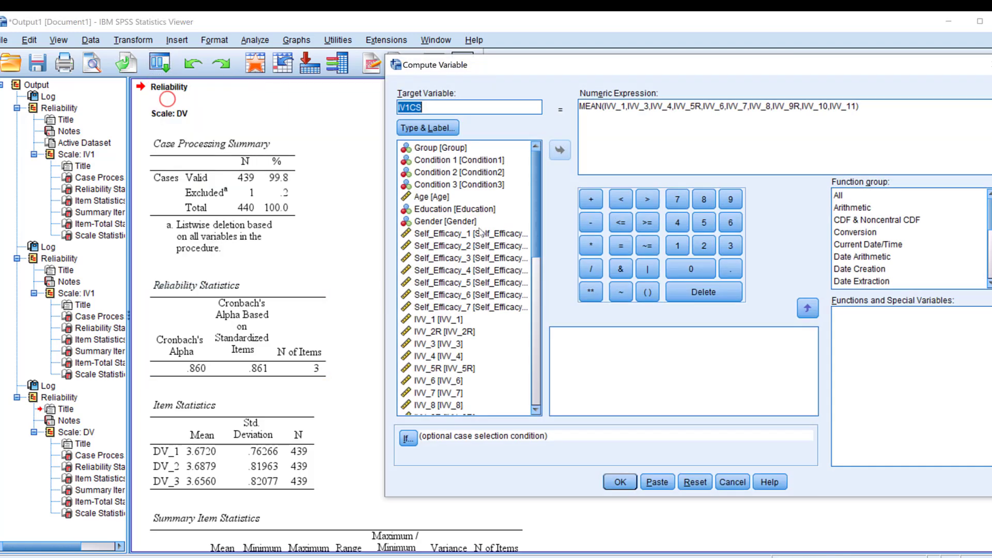
pyautogui.moveTo(873, 112); pyautogui.dragTo(605, 112)
pyautogui.keyDown('shift'); pyautogui.click(605, 110); pyautogui.keyUp('shift')
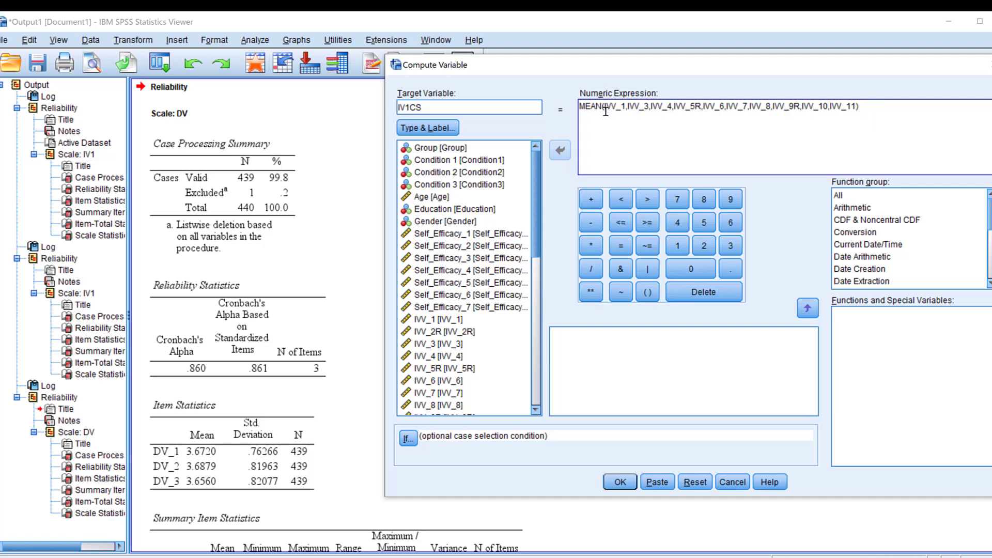
pyautogui.keyDown('shift'); pyautogui.click(606, 110); pyautogui.keyUp('shift')
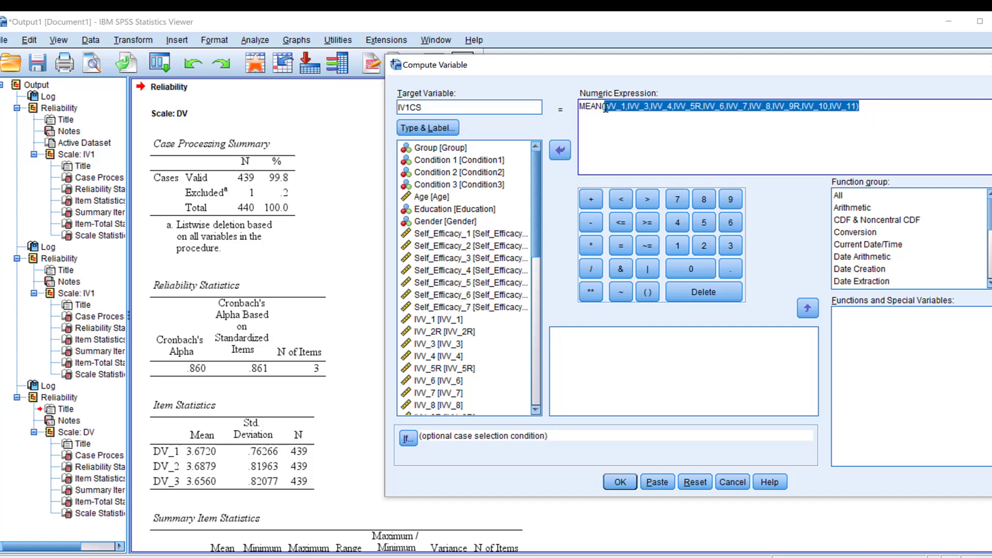
pyautogui.press('Delete')
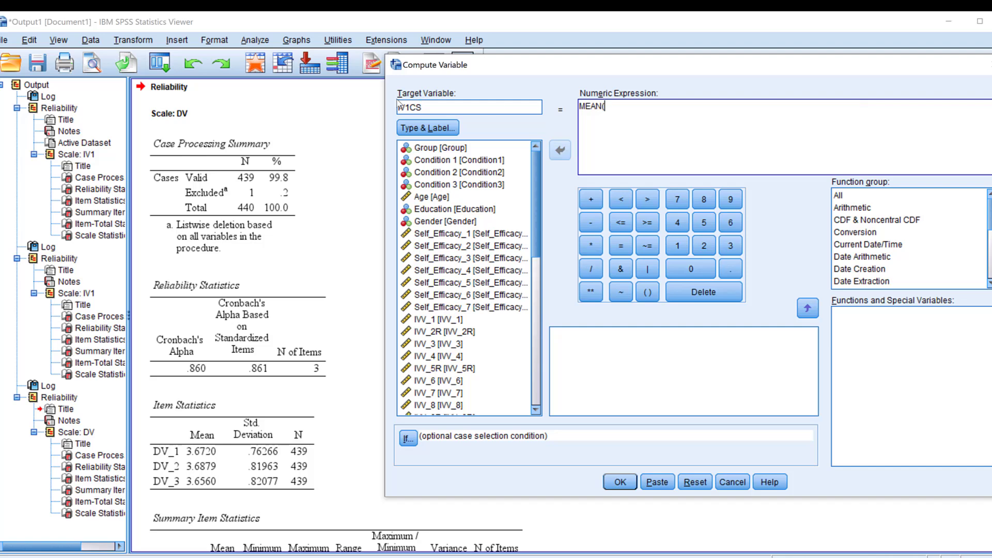
# Step: Change the target variable name to DV1CS
pyautogui.click(401, 107)
pyautogui.press('BackSpace')
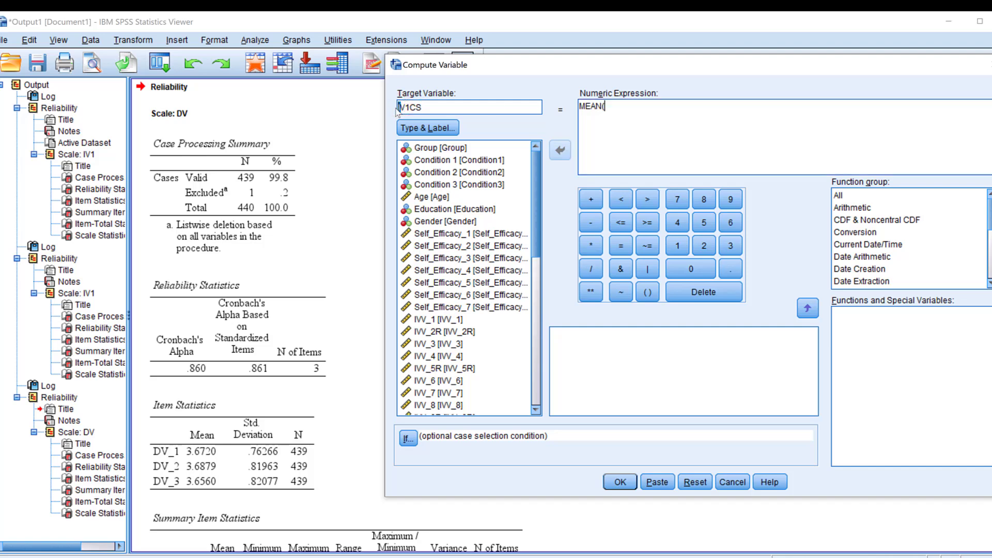
pyautogui.write('D')
pyautogui.scroll(-7, 462, 329)
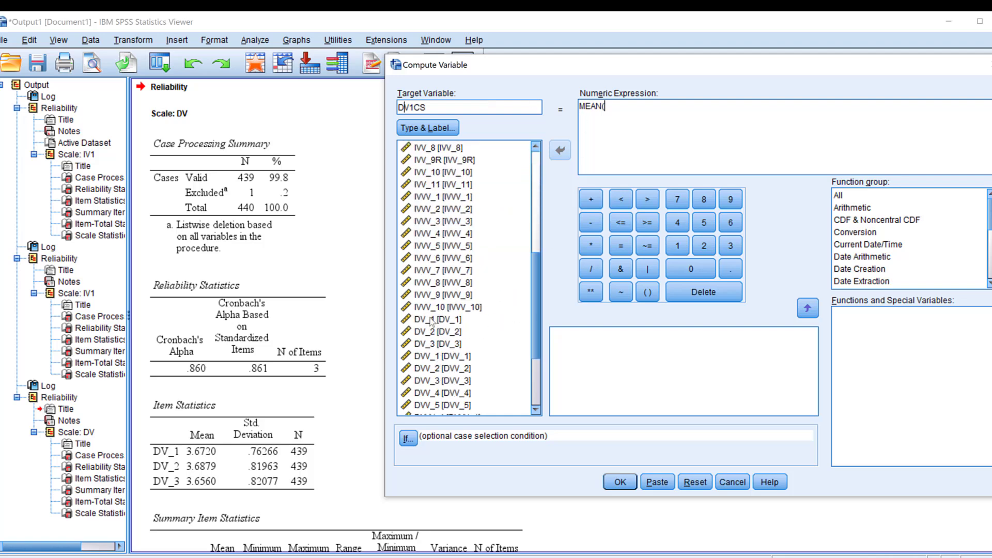
# Step: Complete the numeric expression as MEAN(DV_1,DV_2,DV_3) and compute the DV1CS variable
pyautogui.click(432, 321)
pyautogui.click(553, 149)
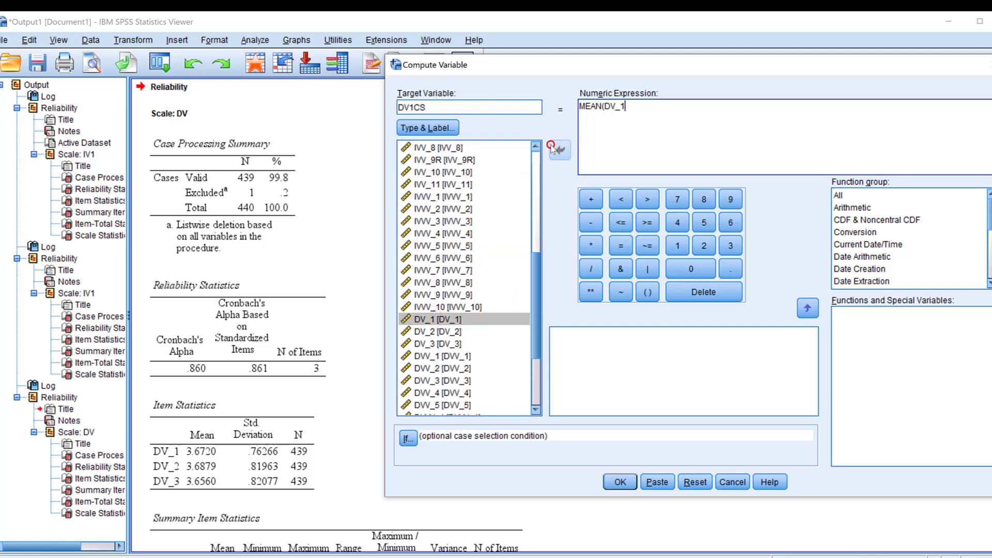
pyautogui.write(',')
pyautogui.click(435, 333)
pyautogui.click(559, 151)
pyautogui.write(',')
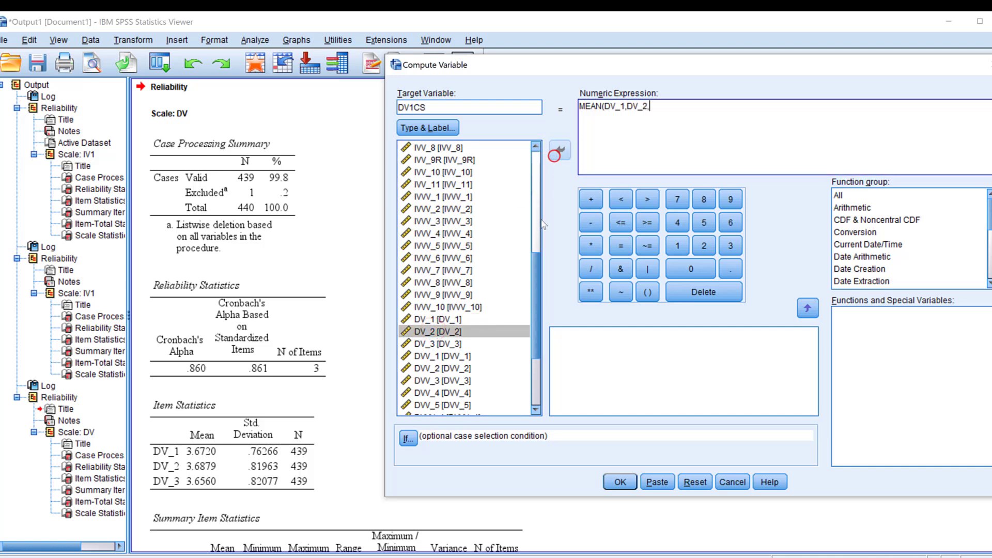
pyautogui.click(462, 344)
pyautogui.click(560, 149)
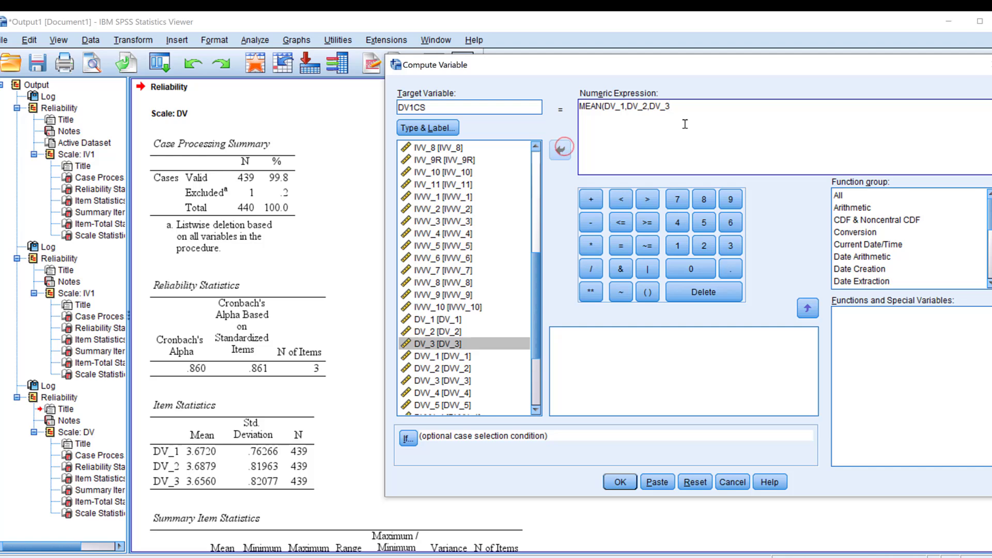
pyautogui.write(')')
pyautogui.click(620, 482)
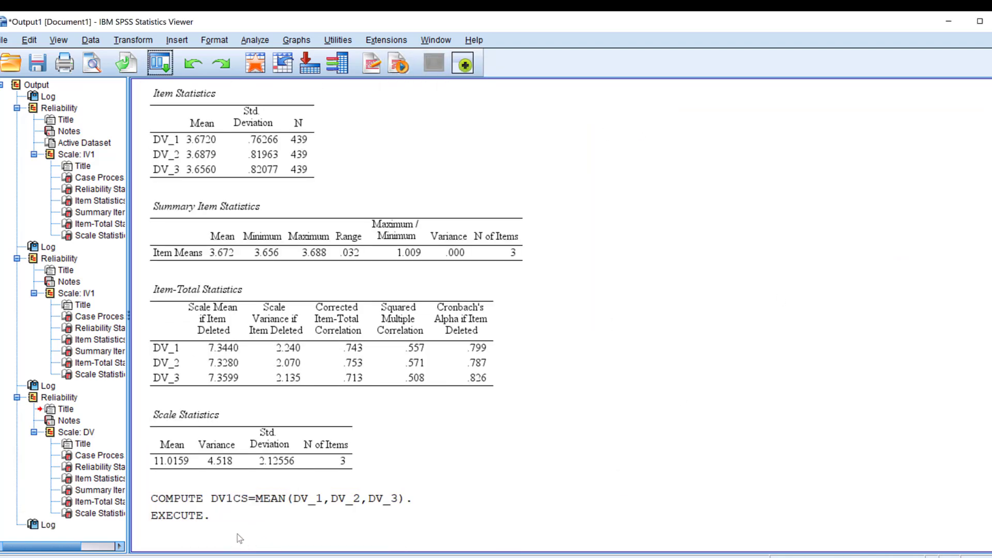
# Step: Return to the data file's variable list and examine the computed composites and the remaining scale items
pyautogui.click(948, 21)
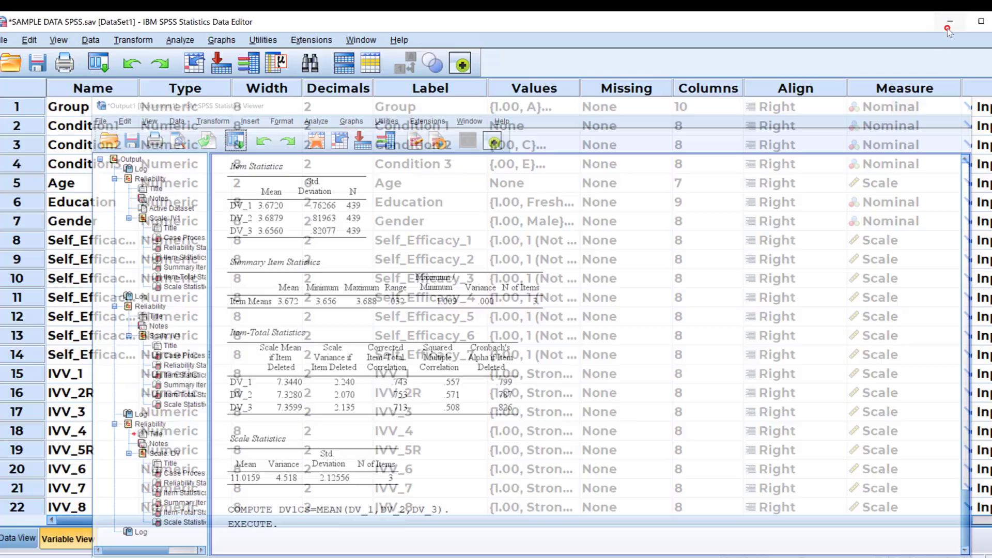
pyautogui.scroll(-6, 208, 411)
pyautogui.scroll(-3, 209, 411)
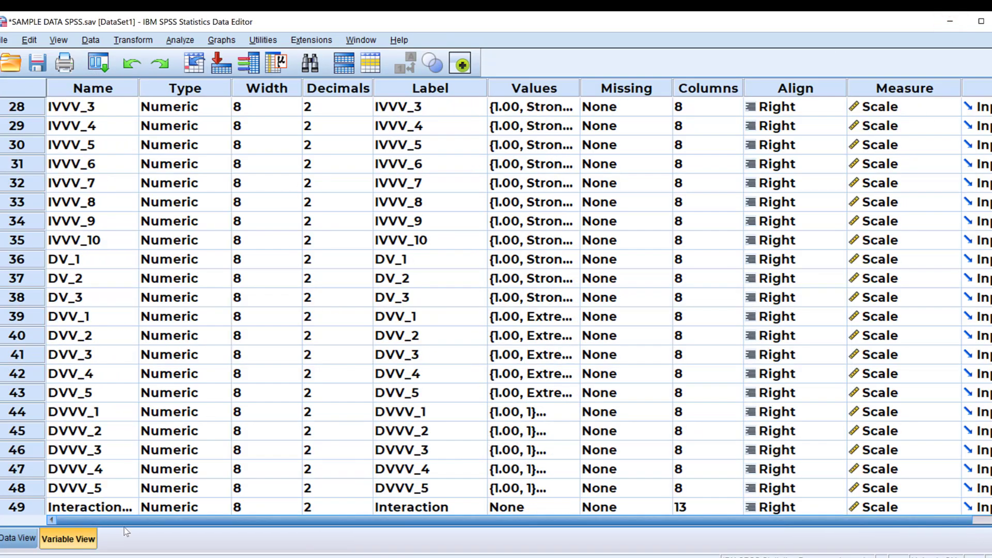
pyautogui.scroll(-12, 175, 425)
pyautogui.scroll(5, 137, 282)
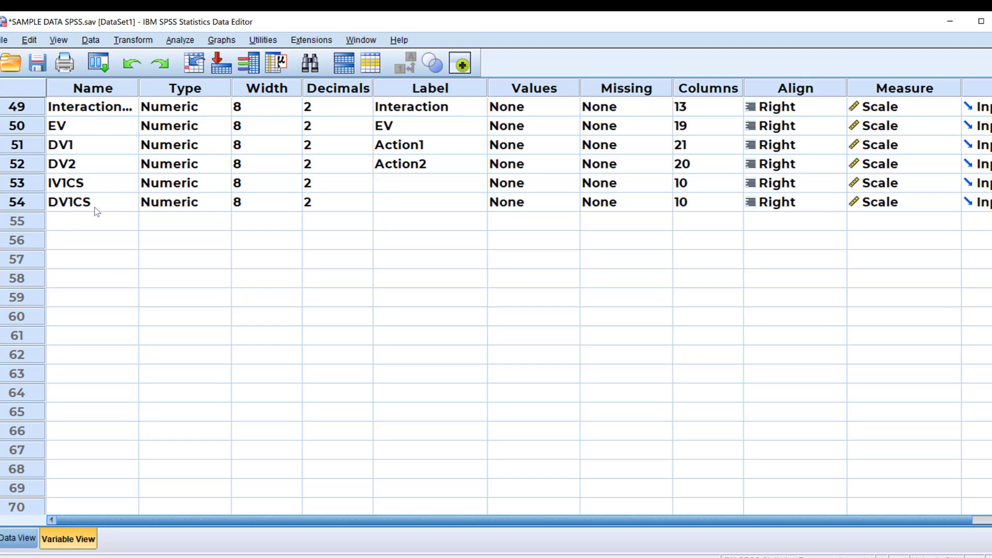
pyautogui.scroll(1, 96, 211)
pyautogui.scroll(1, 89, 269)
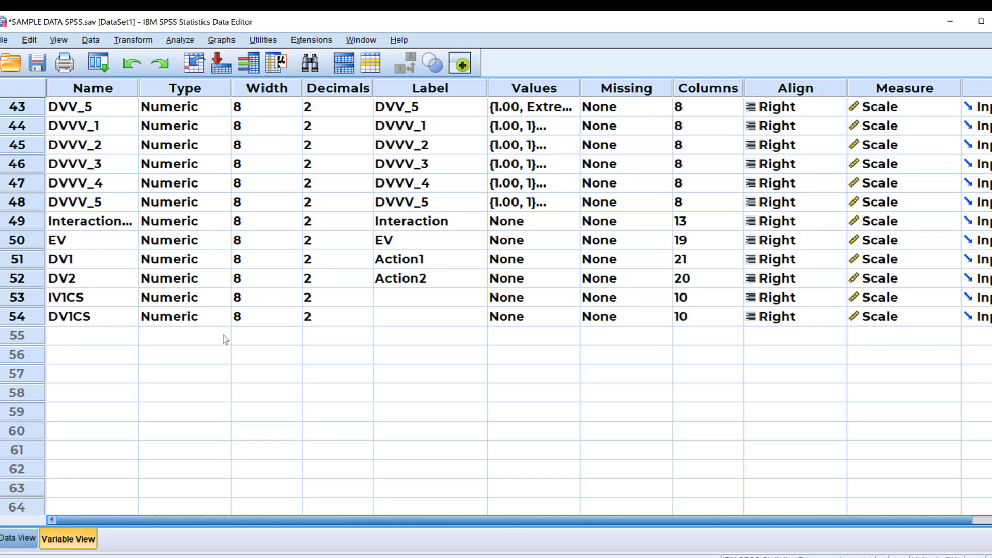
pyautogui.scroll(12, 288, 321)
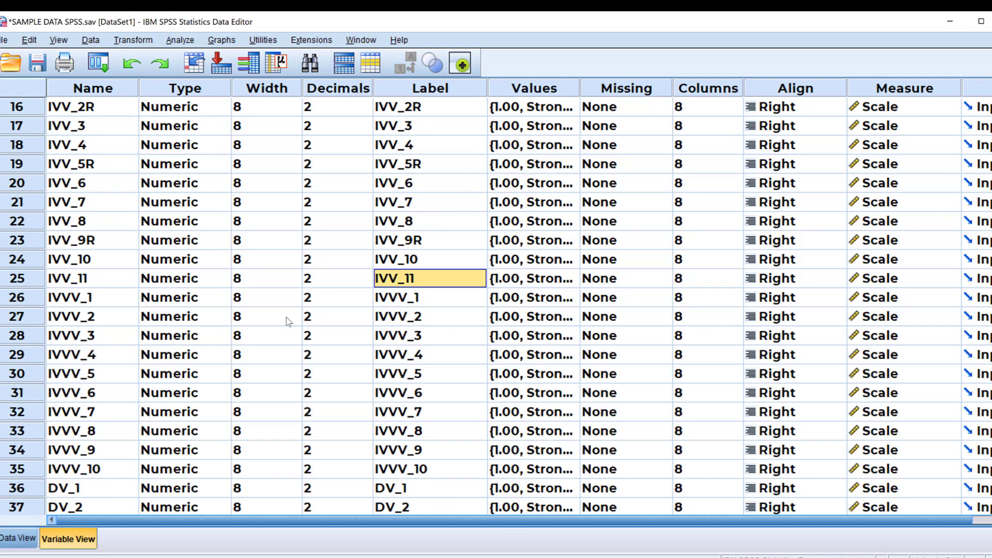
pyautogui.scroll(-6, 288, 321)
pyautogui.scroll(-3, 288, 320)
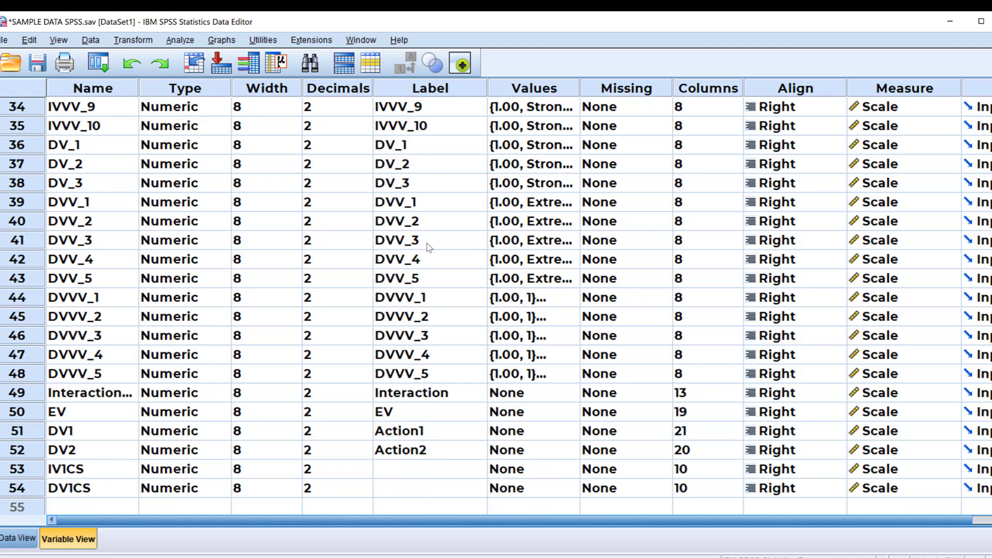
pyautogui.click(99, 62)
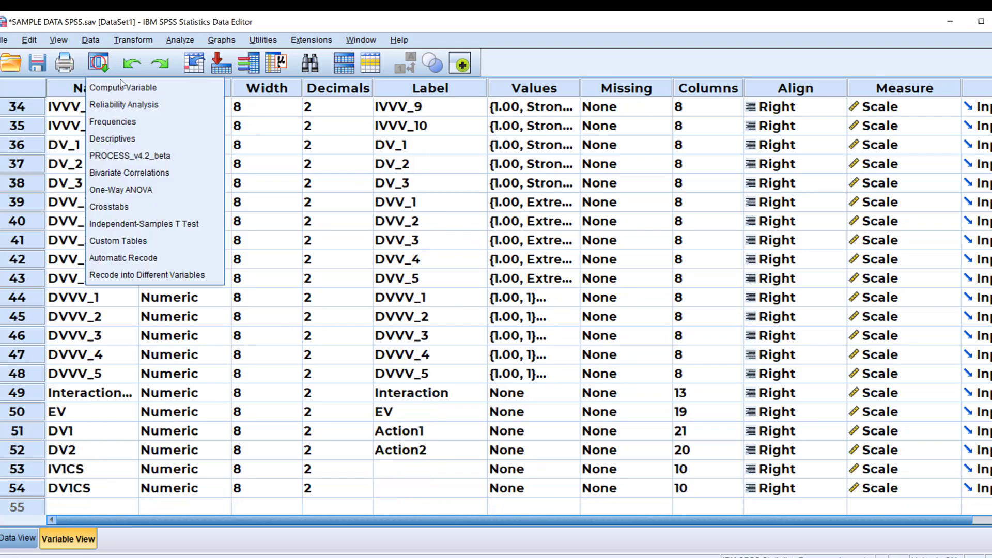
pyautogui.click(121, 88)
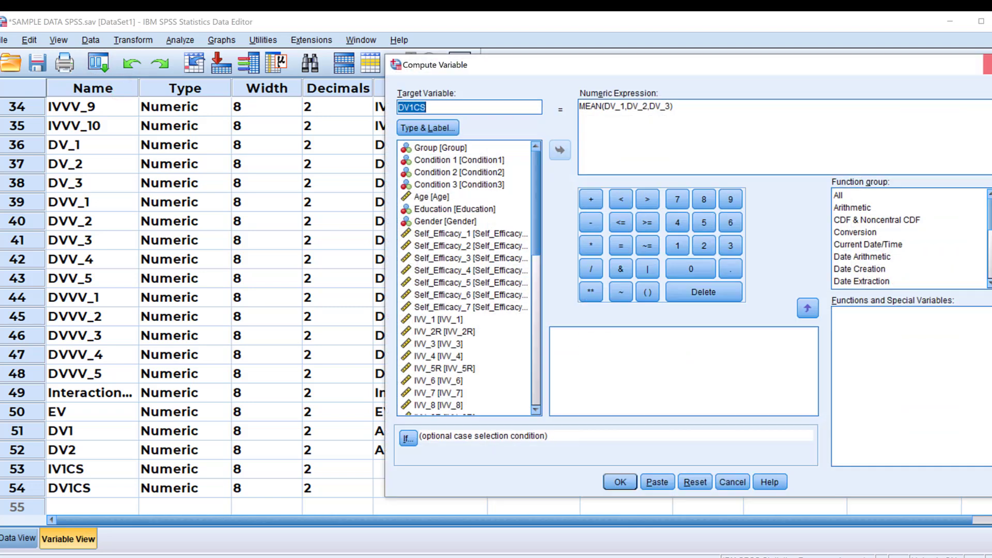
pyautogui.press('Escape')
# Step: Reopen the Reliability Analysis and remove DV_1, DV_2 and DV_3 from its item list
pyautogui.click(98, 62)
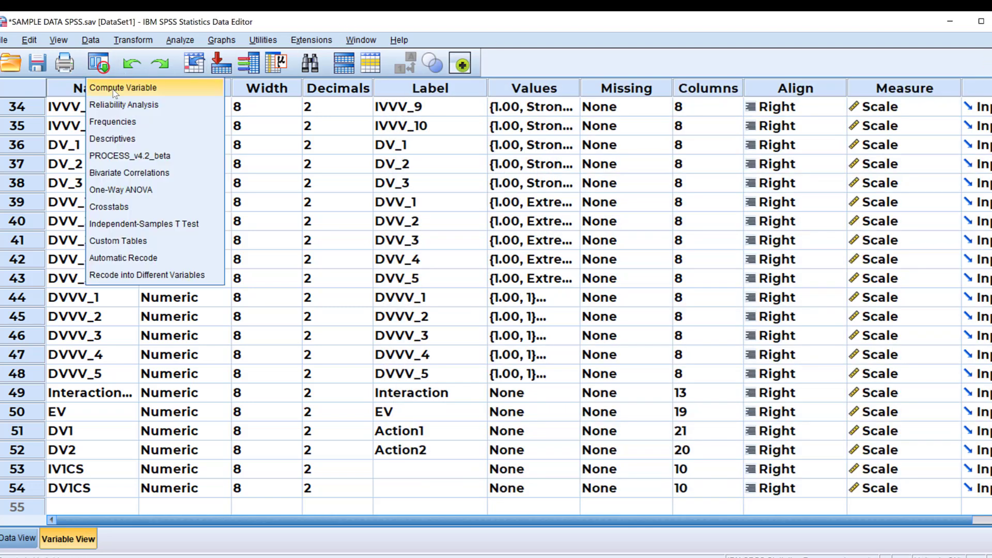
pyautogui.click(116, 105)
pyautogui.click(549, 130)
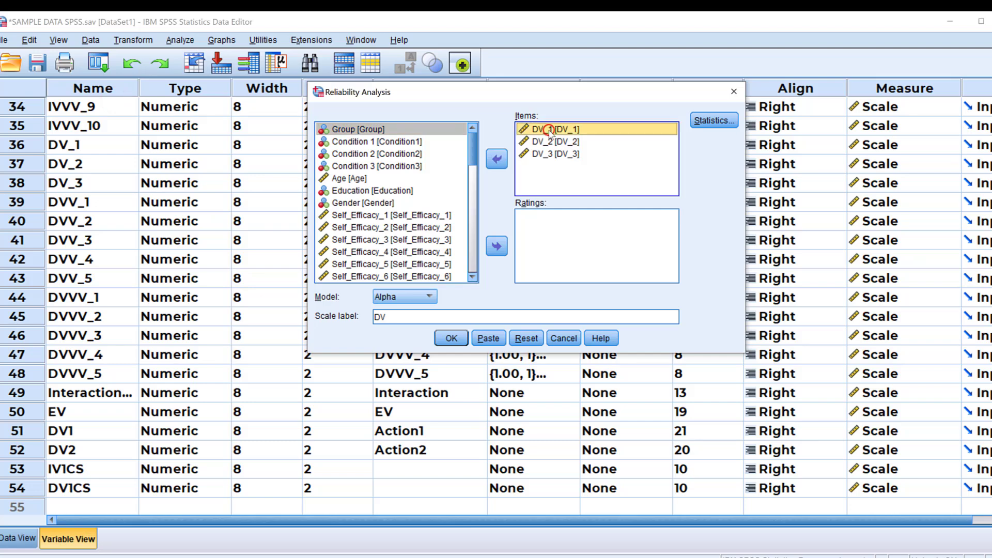
pyautogui.keyDown('shift'); pyautogui.click(541, 154); pyautogui.keyUp('shift')
pyautogui.click(497, 158)
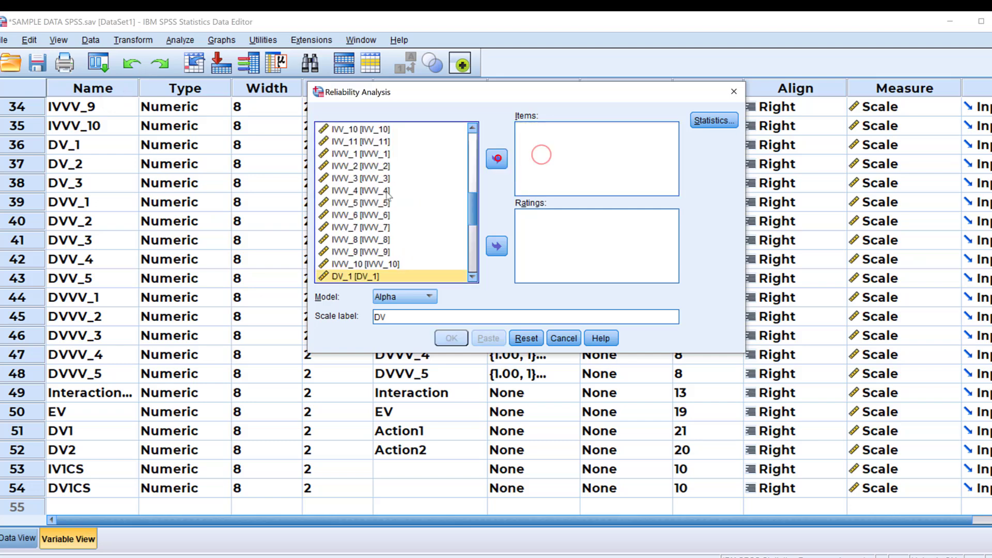
# Step: Run the reliability analysis on DVV_1 to DVV_5 with the scale label W and view its reliability statistics
pyautogui.scroll(-4, 388, 194)
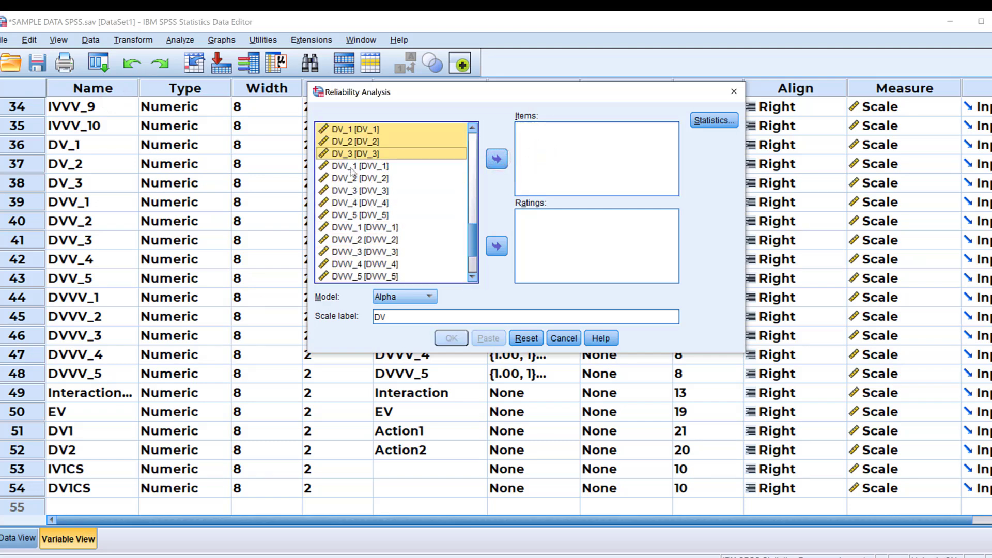
pyautogui.click(369, 168)
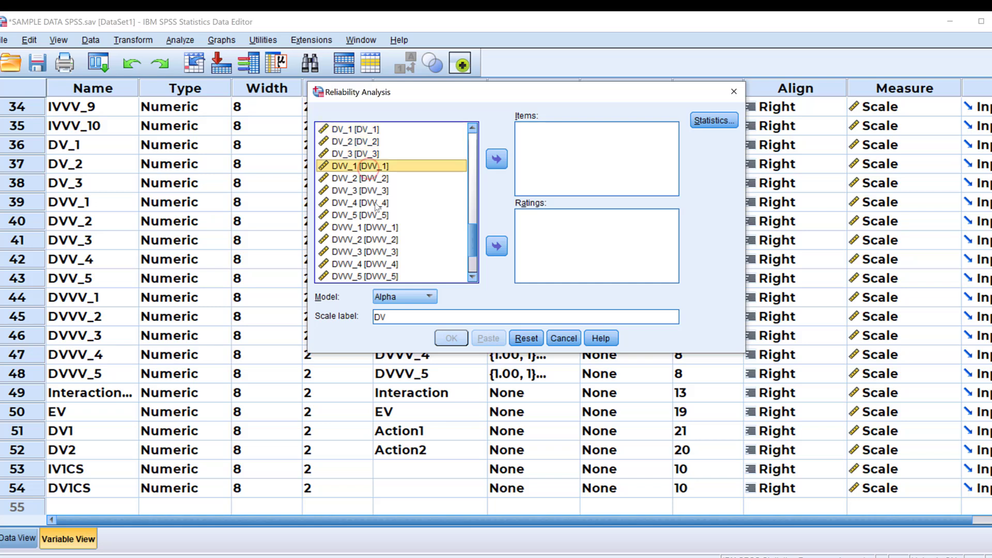
pyautogui.keyDown('shift'); pyautogui.click(358, 213); pyautogui.keyUp('shift')
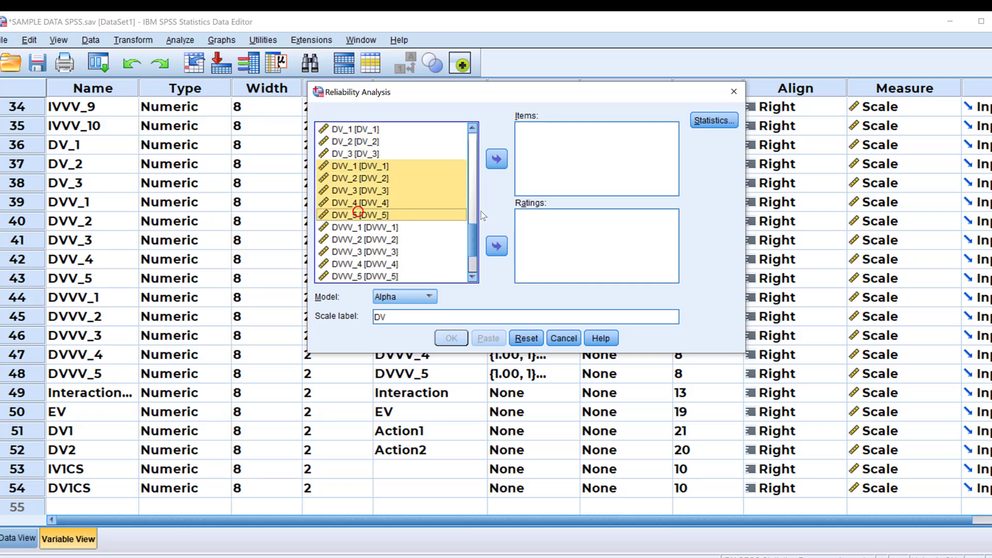
pyautogui.click(401, 321)
pyautogui.write('X')
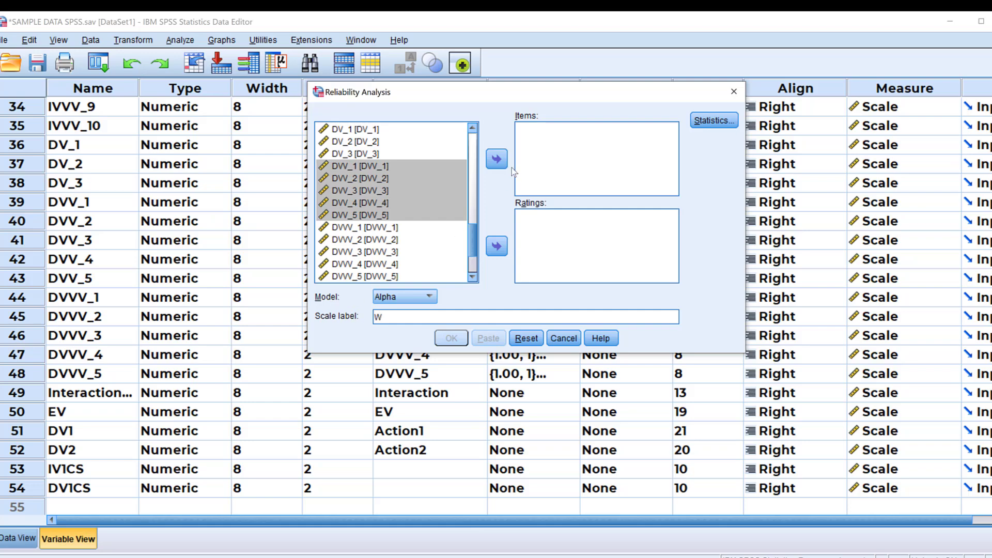
pyautogui.click(497, 159)
pyautogui.click(451, 338)
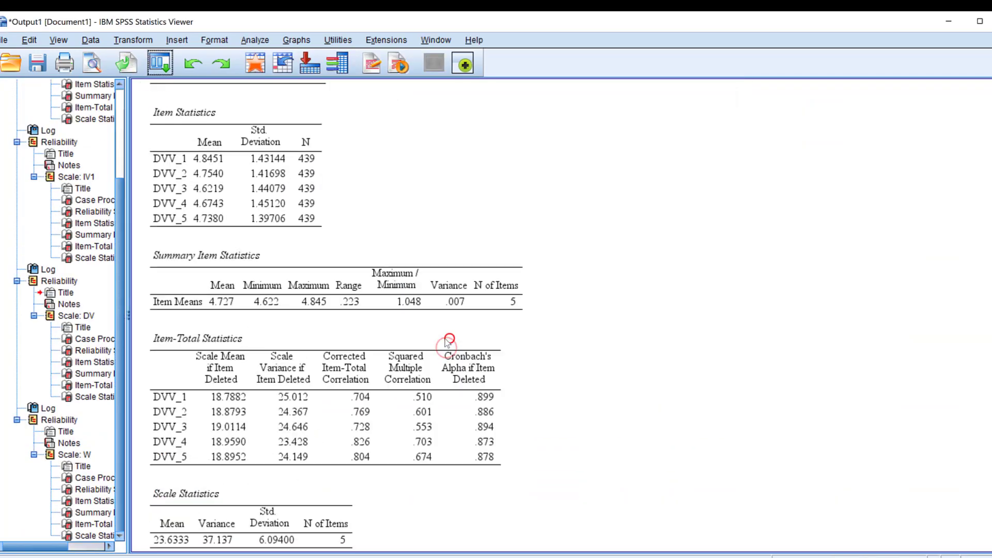
pyautogui.scroll(-5, 201, 382)
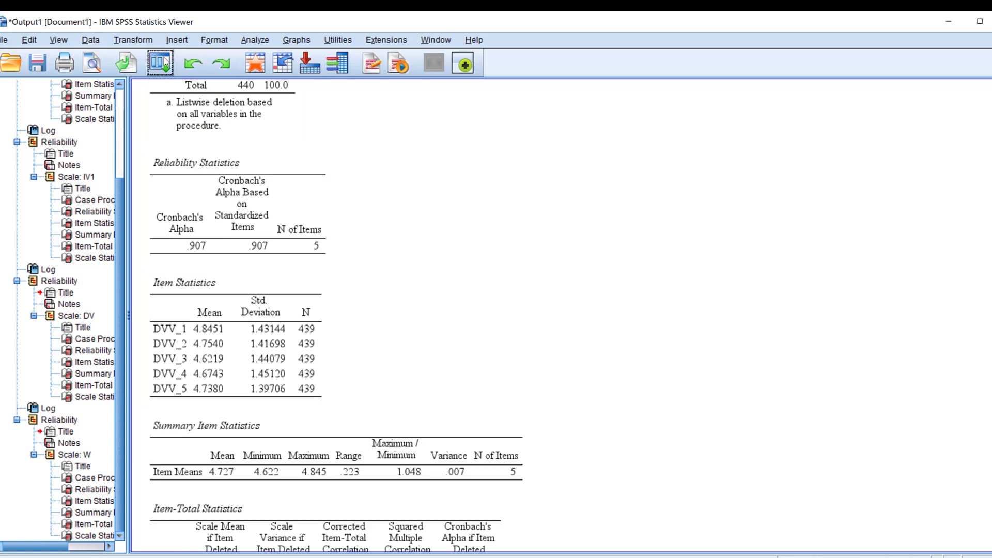
# Step: Reopen the Compute Variable transformation and change the target variable name to W1CS
pyautogui.click(160, 62)
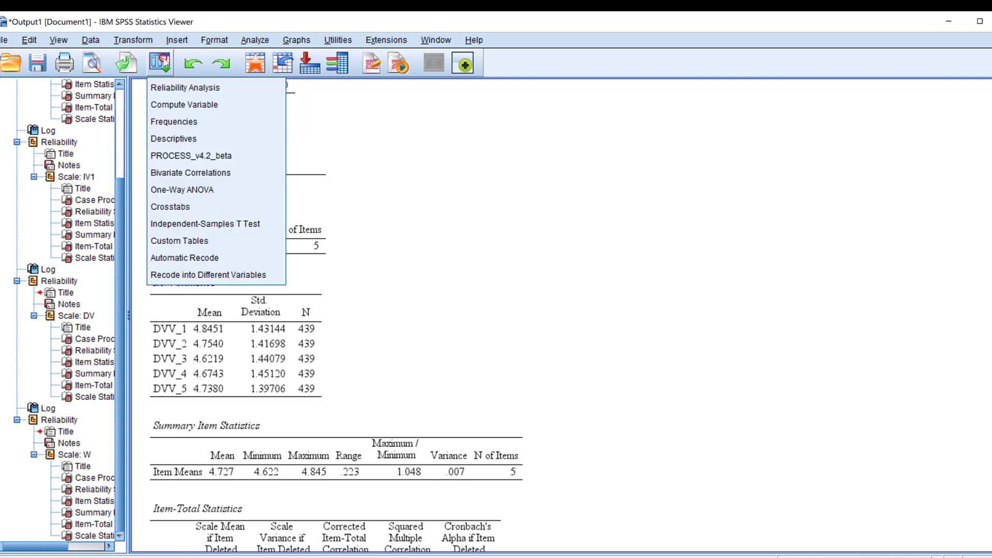
pyautogui.click(170, 102)
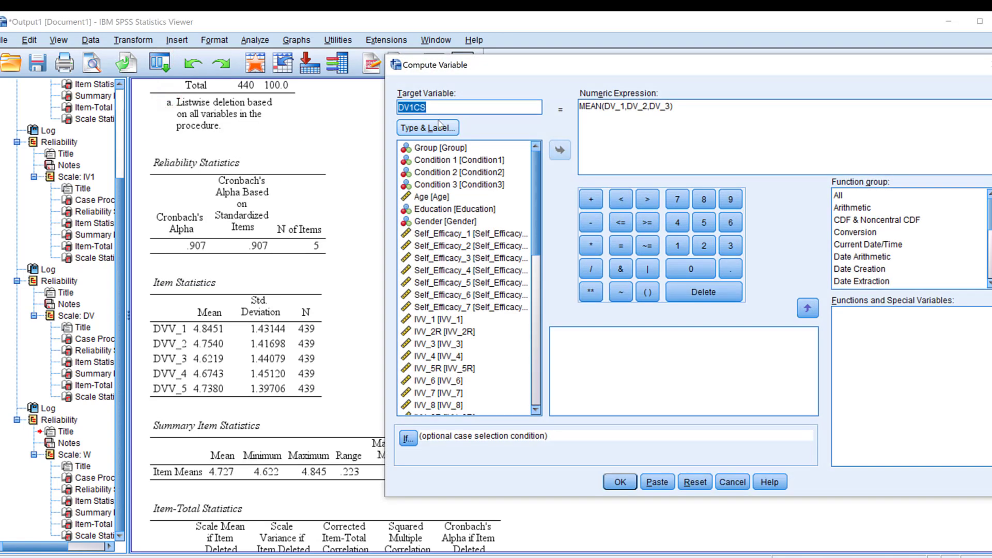
pyautogui.moveTo(410, 107); pyautogui.dragTo(398, 108)
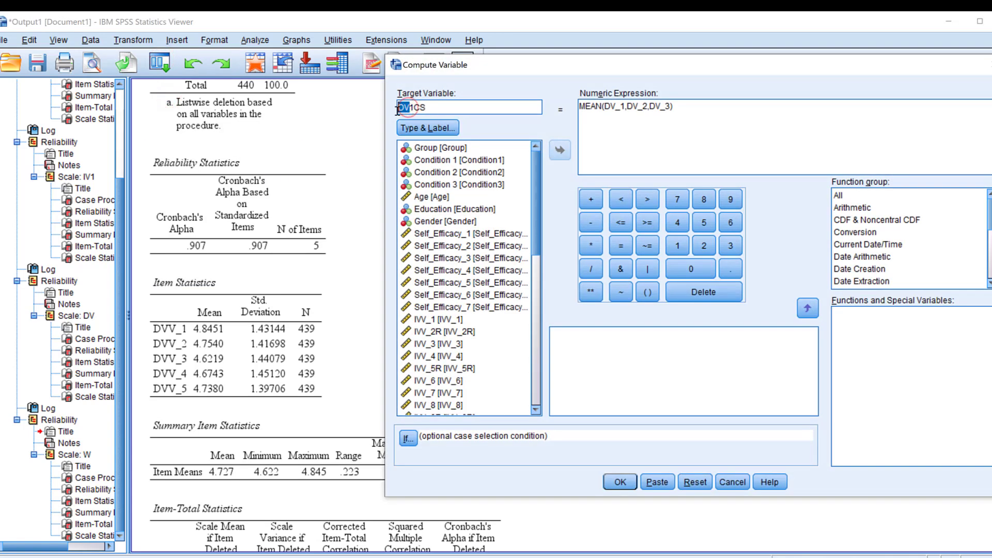
pyautogui.write('W')
# Step: Replace the DV items in the expression to make MEAN(DVV_1,DVV_2,DVV_3,DVV_4,DVV_5) and compute the W1CS variable
pyautogui.scroll(-12, 441, 285)
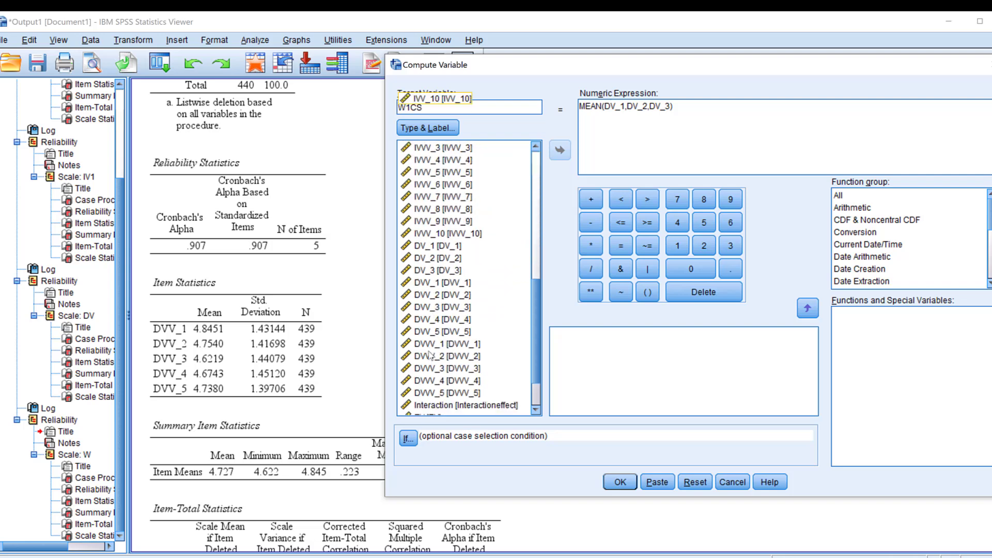
pyautogui.click(441, 283)
pyautogui.moveTo(696, 105); pyautogui.dragTo(610, 105)
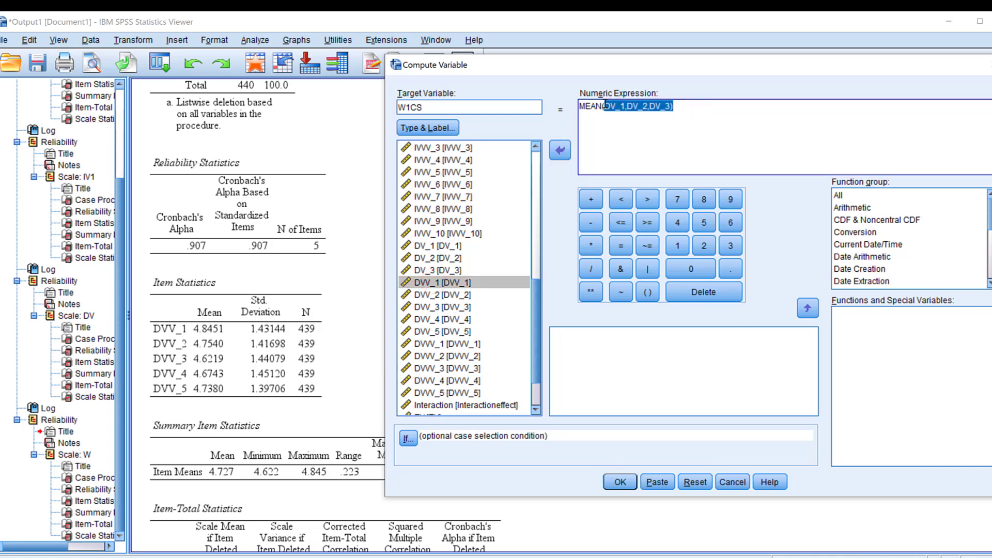
pyautogui.press('BackSpace')
pyautogui.click(423, 282)
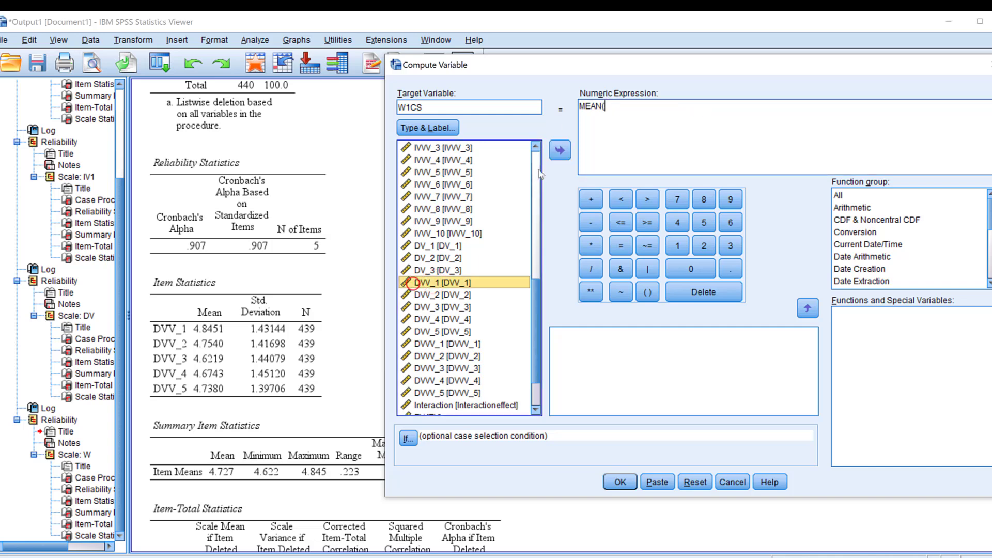
pyautogui.click(561, 151)
pyautogui.write(',DVV_2,DVV_3,DVV_4,')
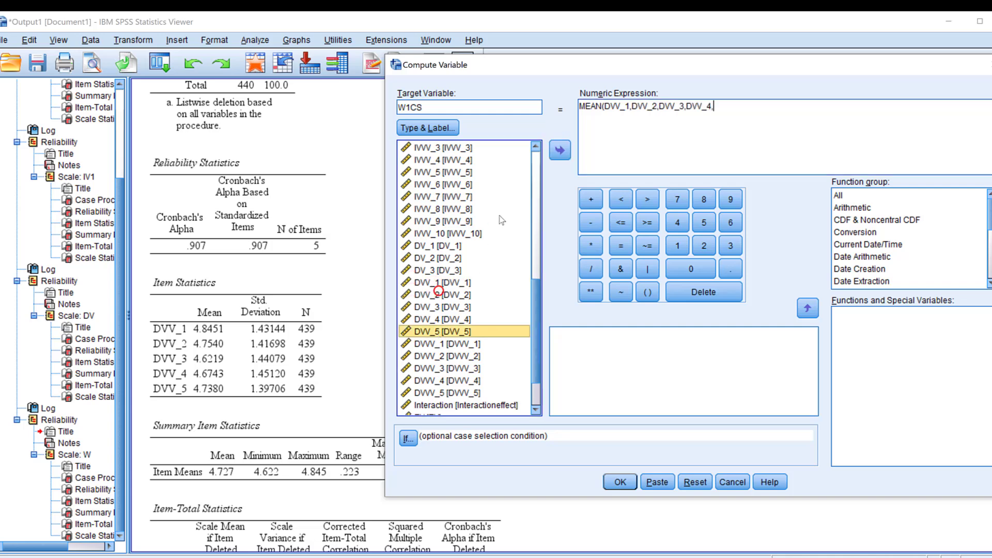
pyautogui.click(559, 150)
pyautogui.write(',DVV_3,DVV_4,DVV_5')
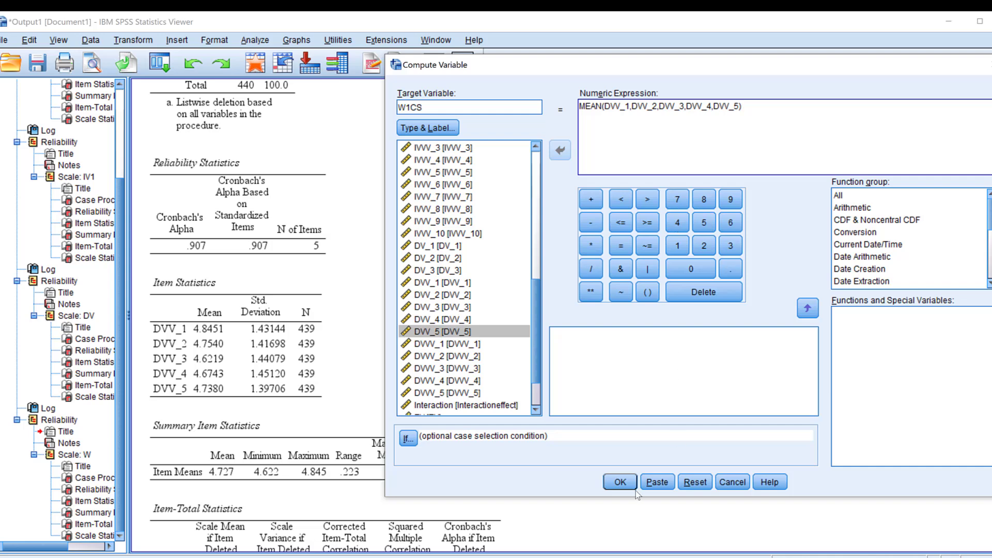
pyautogui.click(620, 482)
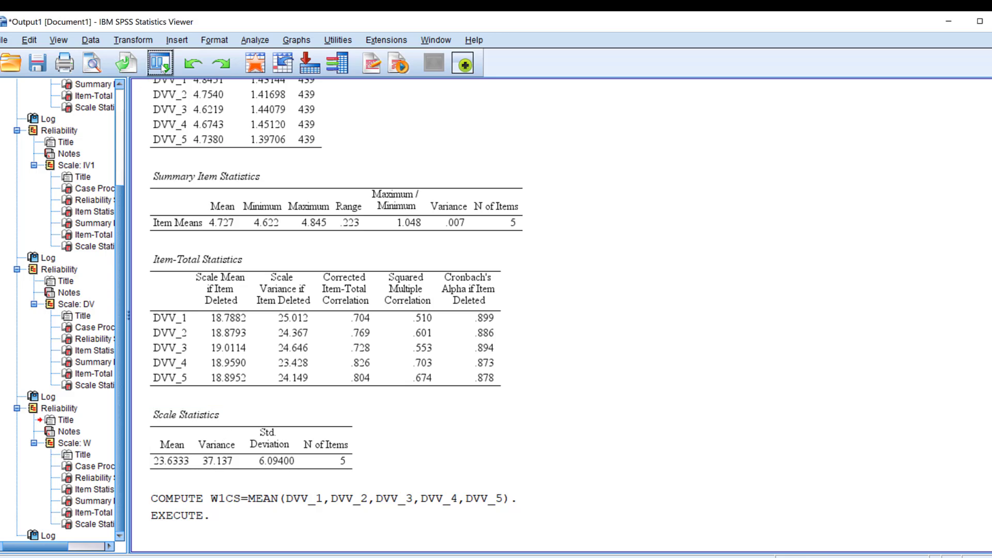
# Step: Go back to the data file's variable list and look over the W1CS entry and the Self_Efficacy and IVV items
pyautogui.click(161, 67)
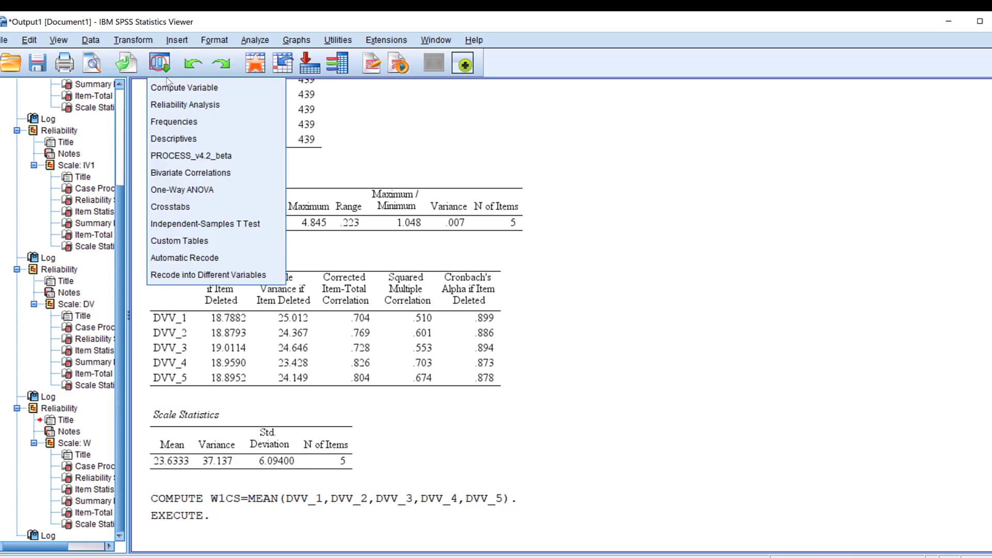
pyautogui.click(948, 21)
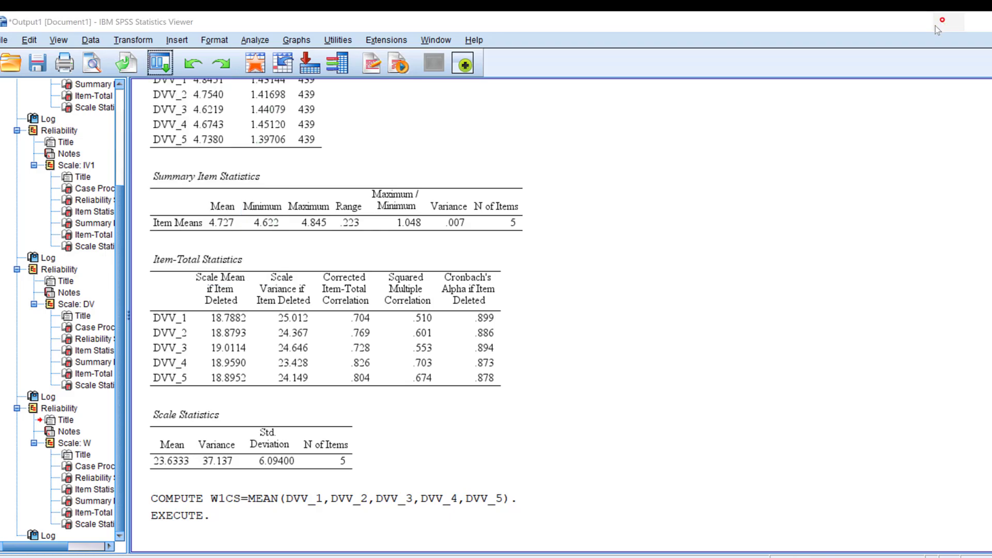
pyautogui.click(949, 22)
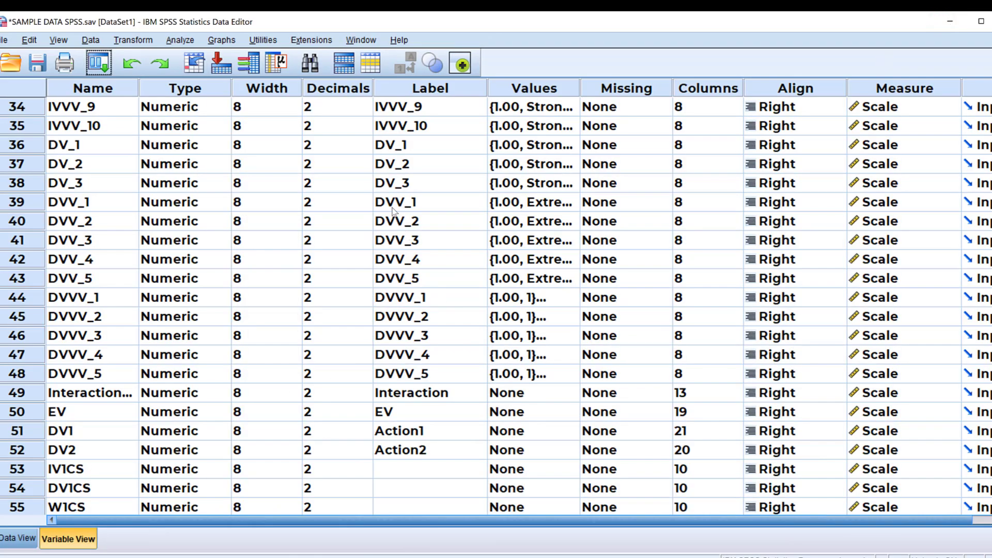
pyautogui.scroll(11, 393, 209)
pyautogui.scroll(-2, 413, 204)
pyautogui.scroll(1, 424, 196)
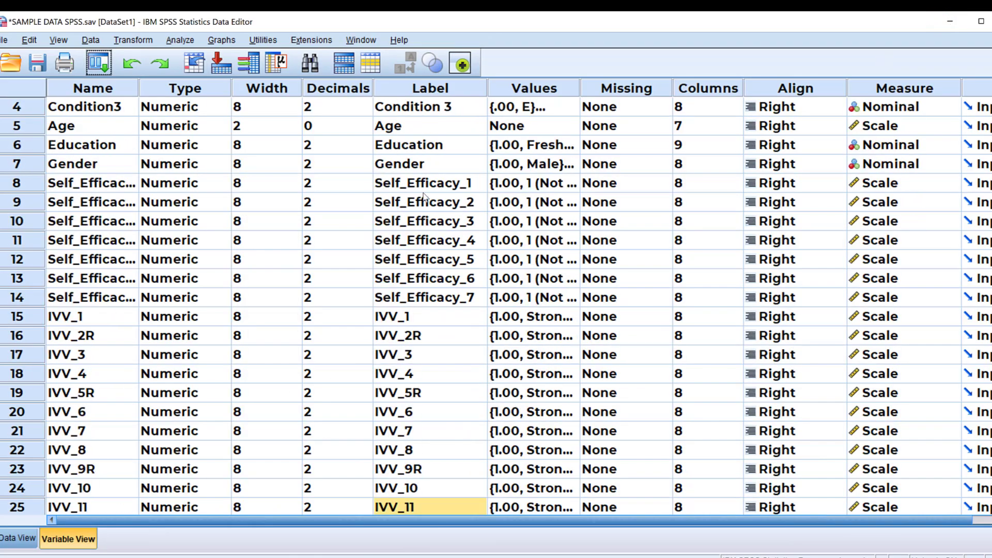
pyautogui.scroll(-1, 461, 198)
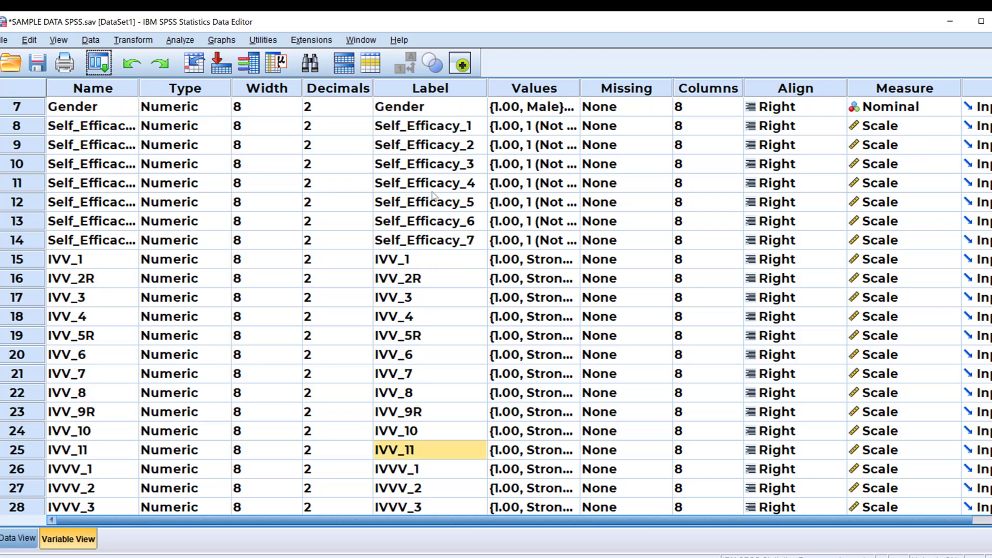
# Step: Reopen the reliability analysis and remove DVV_1 to DVV_5 from its items
pyautogui.click(180, 40)
pyautogui.moveTo(200, 279)
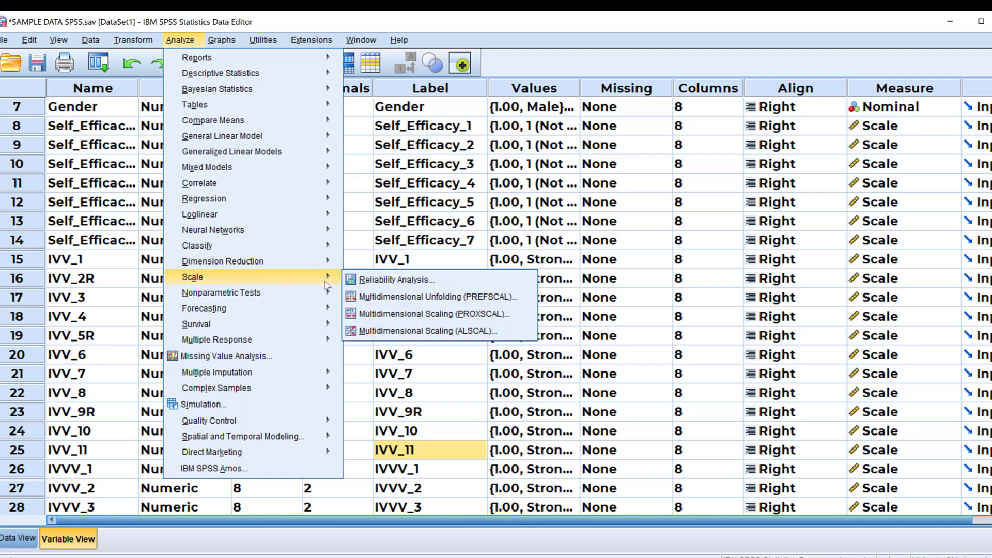
pyautogui.click(408, 278)
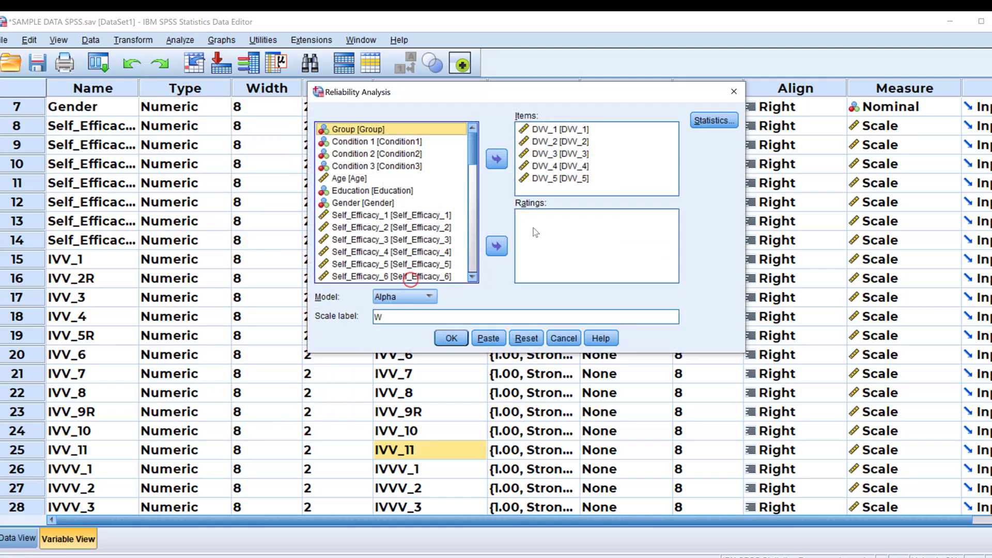
pyautogui.click(556, 134)
pyautogui.click(541, 182)
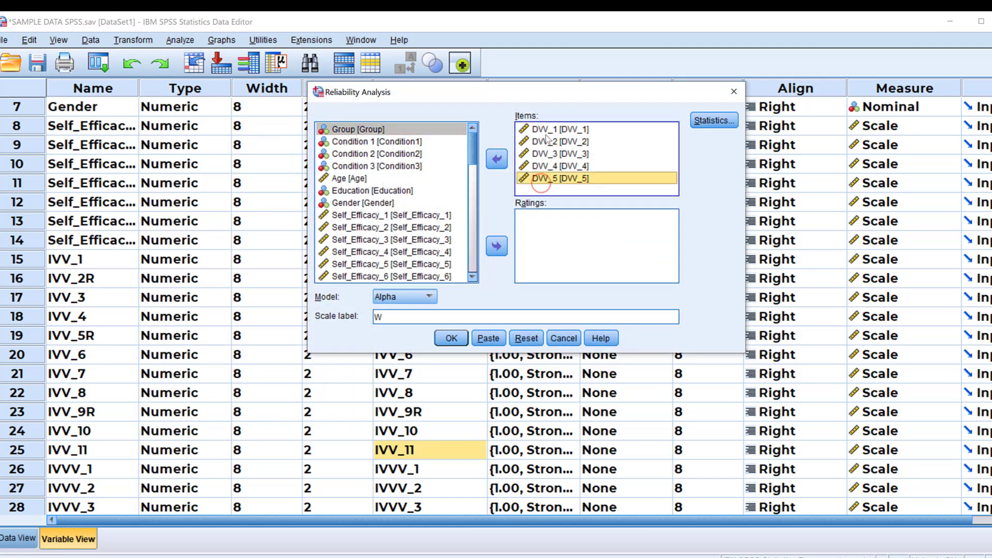
pyautogui.keyDown('shift'); pyautogui.click(544, 133); pyautogui.keyUp('shift')
pyautogui.click(497, 158)
# Step: Run the reliability analysis on Self_Efficacy_1 to Self_Efficacy_7 with the scale label M
pyautogui.scroll(10, 358, 217)
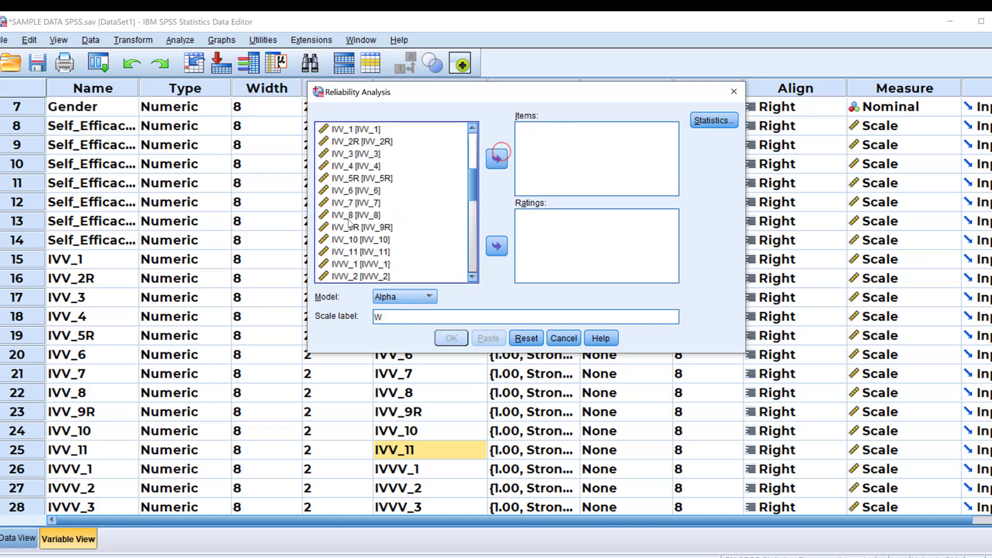
pyautogui.click(372, 215)
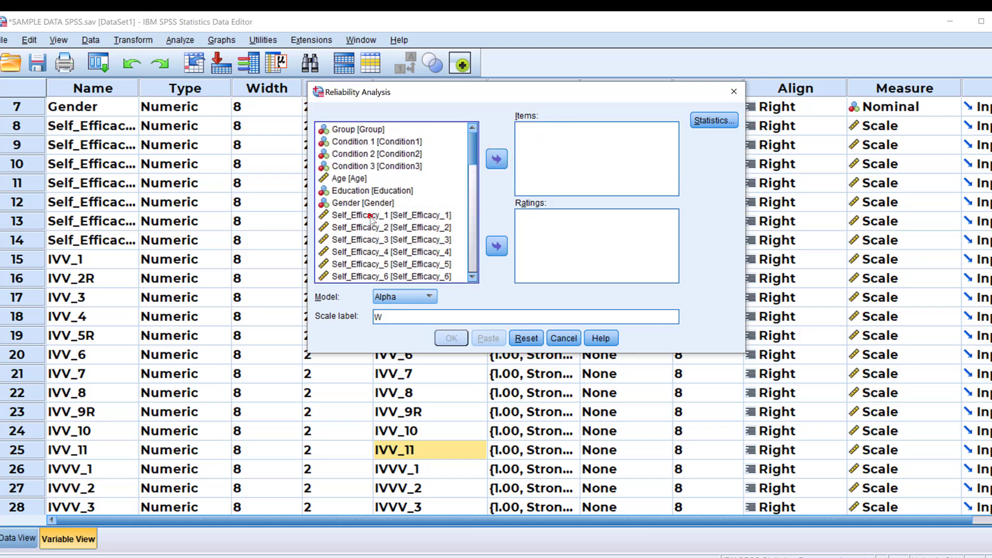
pyautogui.scroll(-2, 372, 217)
pyautogui.keyDown('shift'); pyautogui.click(367, 213); pyautogui.keyUp('shift')
pyautogui.click(496, 159)
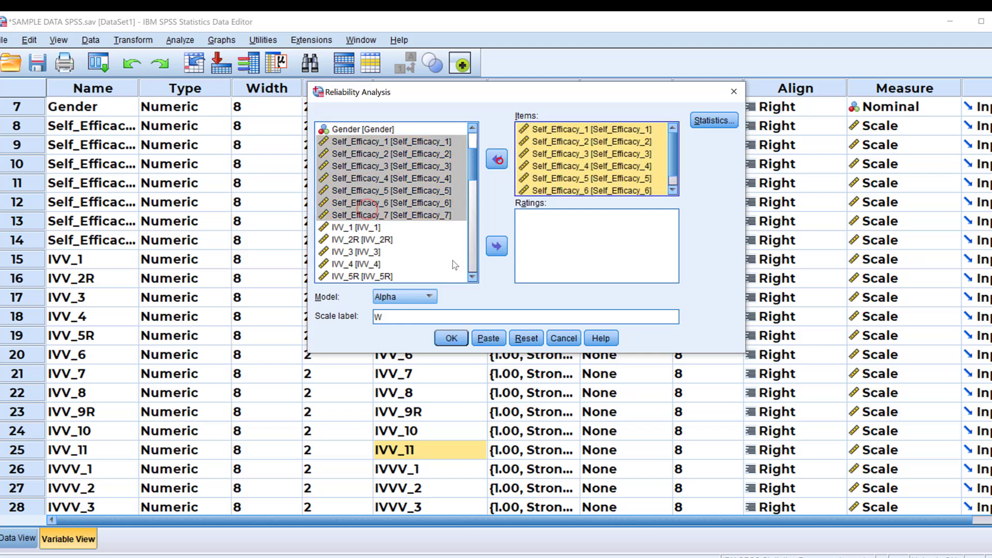
pyautogui.doubleClick(401, 311)
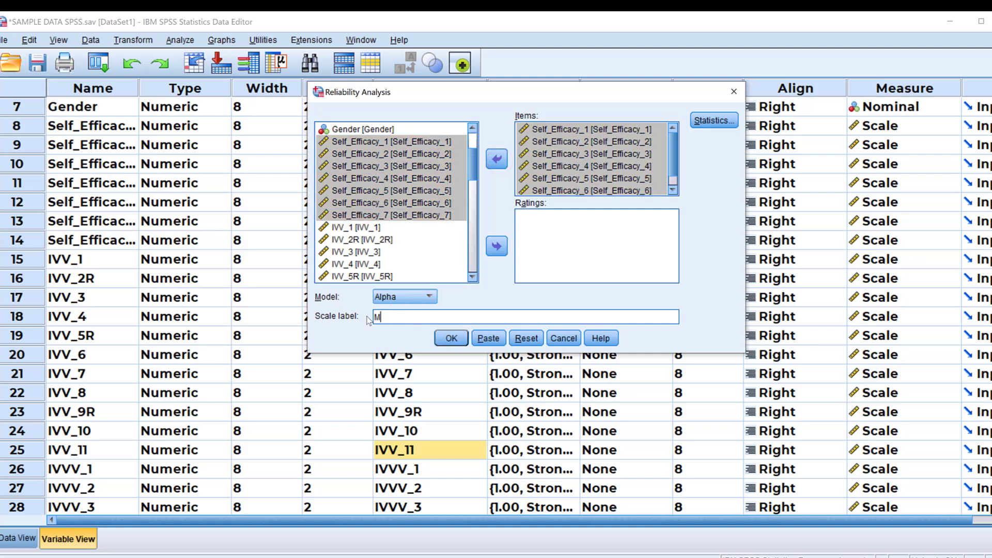
pyautogui.click(448, 338)
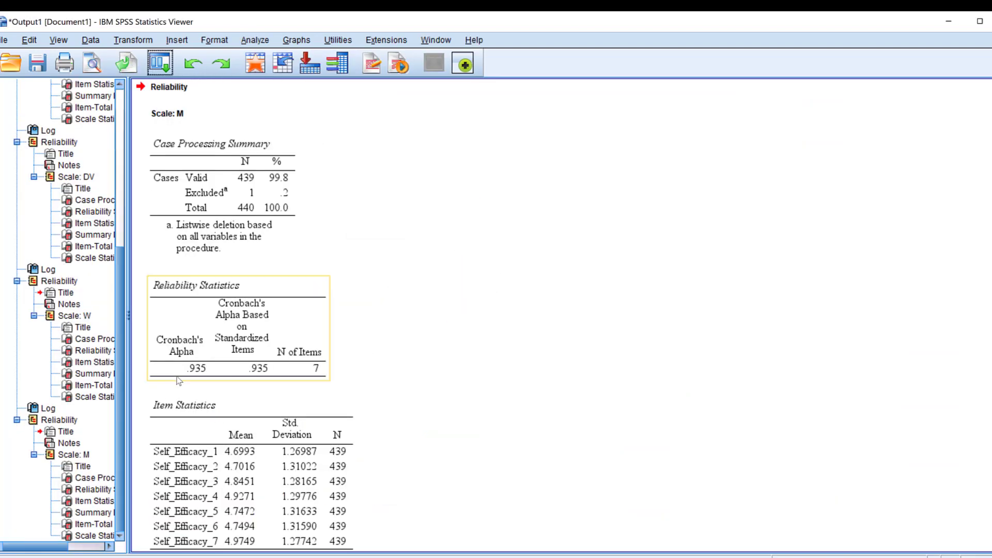
# Step: Reopen the Compute Variable transformation, set the target variable to M1CS and clear the DVV items from the MEAN expression
pyautogui.click(160, 63)
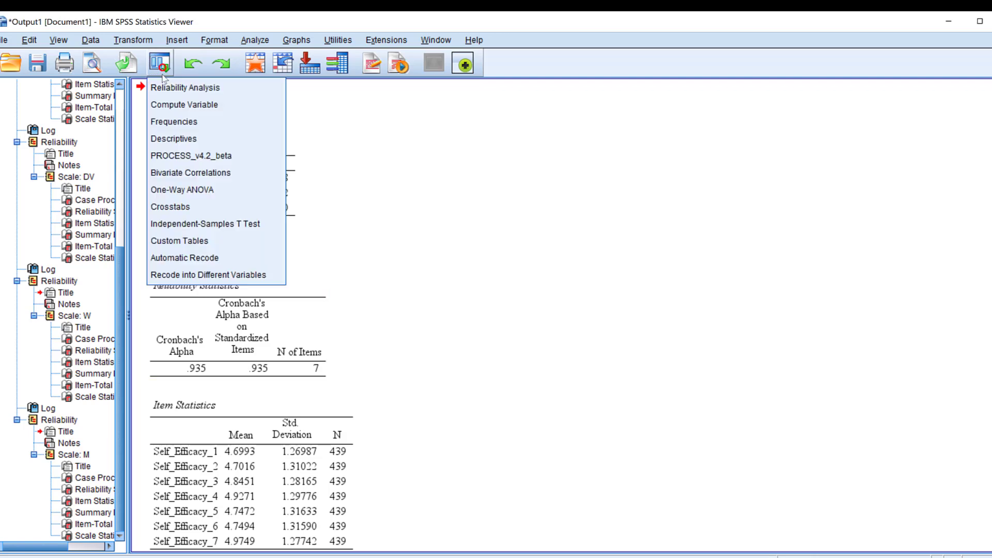
pyautogui.click(166, 105)
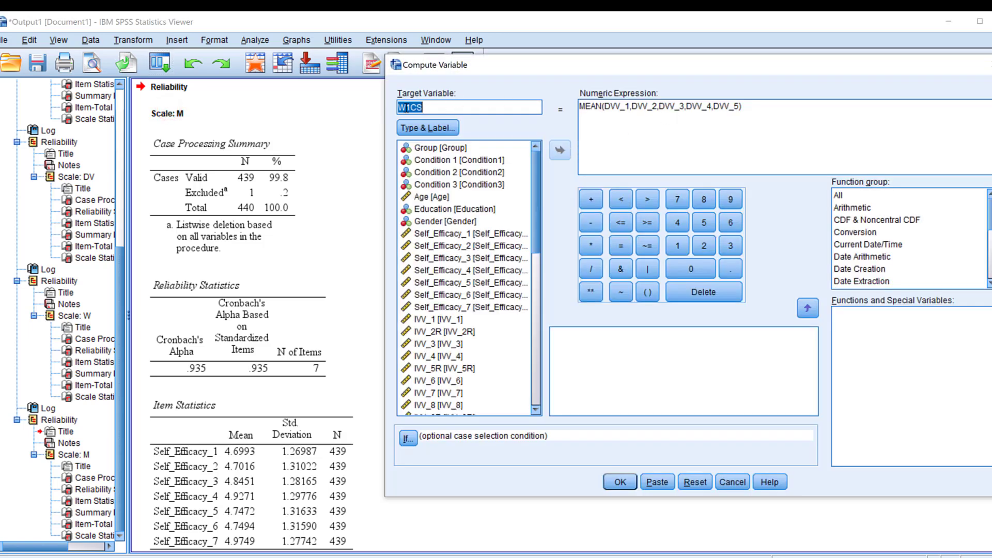
pyautogui.moveTo(406, 108); pyautogui.dragTo(394, 111)
pyautogui.write('%')
pyautogui.moveTo(741, 105); pyautogui.dragTo(606, 106)
pyautogui.press('Delete')
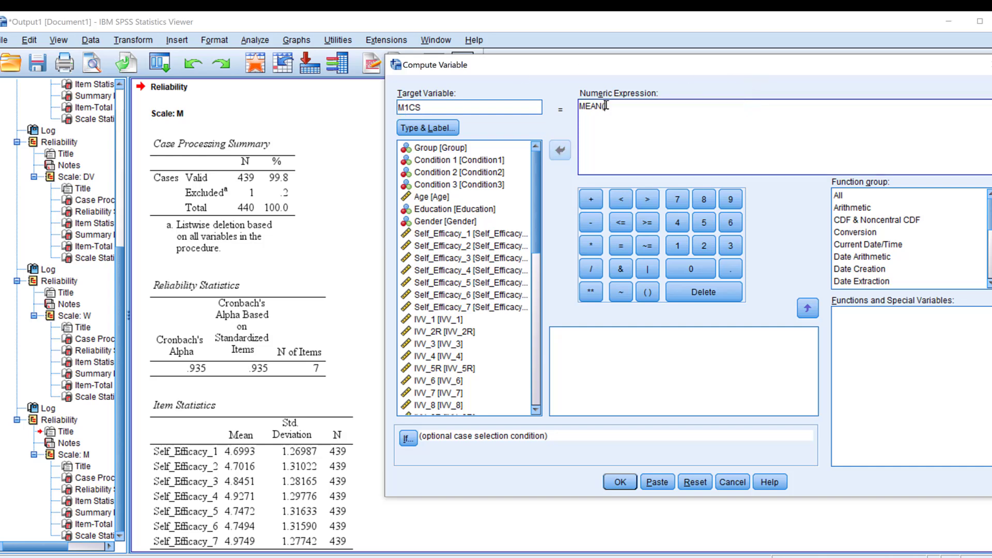
# Step: Complete the MEAN expression with Self_Efficacy_1 to Self_Efficacy_7, separated by commas, and compute the M1CS variable
pyautogui.doubleClick(451, 235)
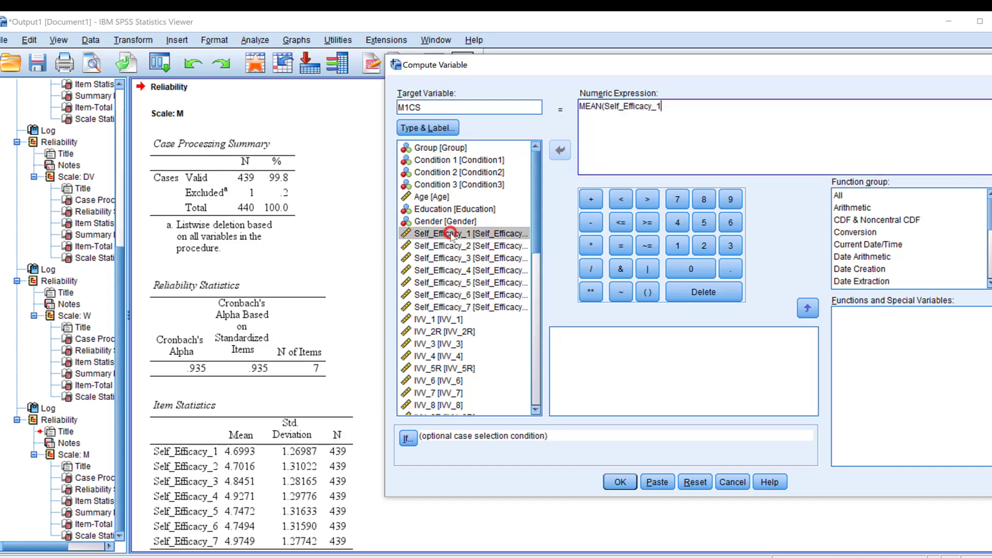
pyautogui.write(',')
pyautogui.doubleClick(443, 248)
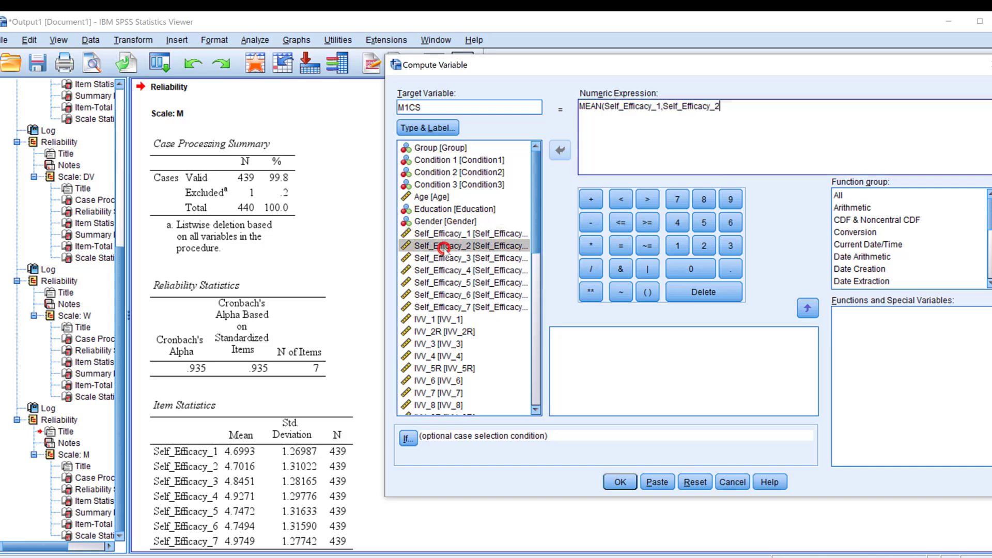
pyautogui.write(',')
pyautogui.doubleClick(443, 255)
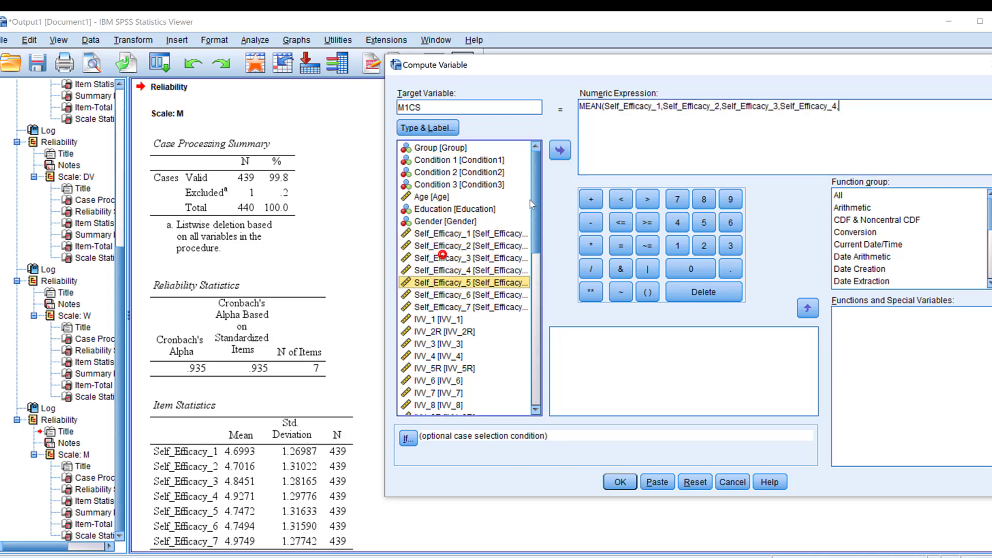
pyautogui.doubleClick(442, 283)
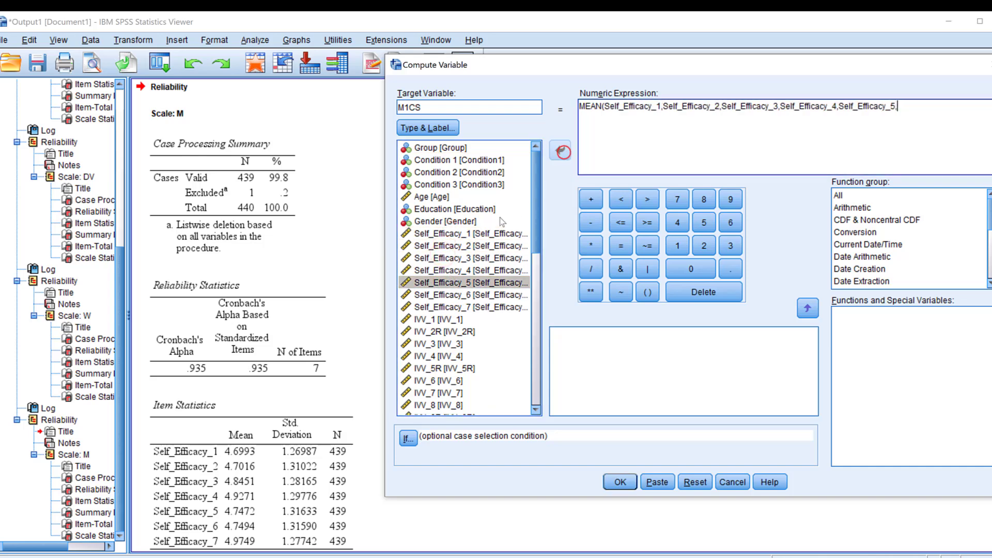
pyautogui.write(',')
pyautogui.doubleClick(441, 295)
pyautogui.write(',')
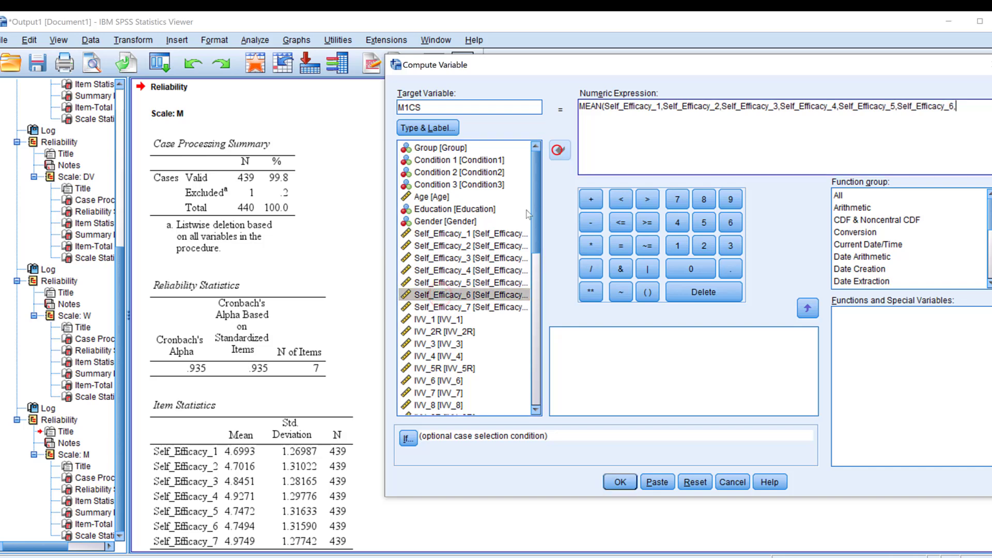
pyautogui.click(447, 308)
pyautogui.click(559, 151)
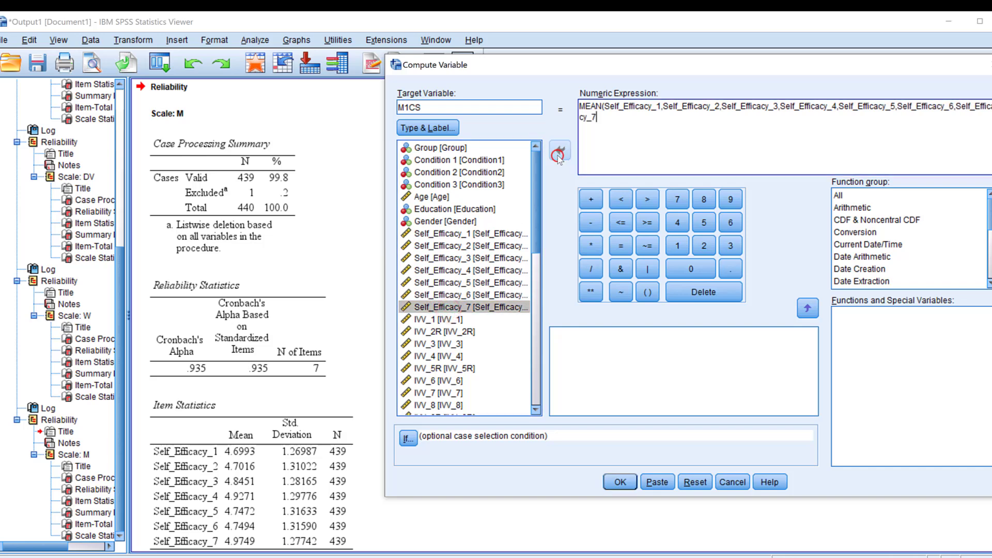
pyautogui.write(')')
pyautogui.click(620, 482)
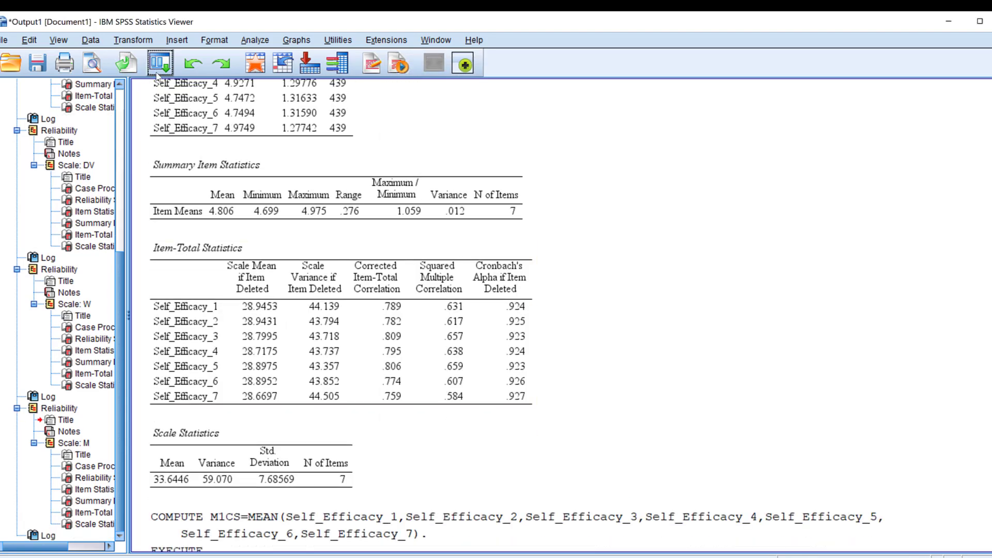
# Step: Return to the data file and set up a new computed variable named Winteraction, with the previous numeric expression cleared
pyautogui.click(948, 21)
pyautogui.scroll(-12, 398, 335)
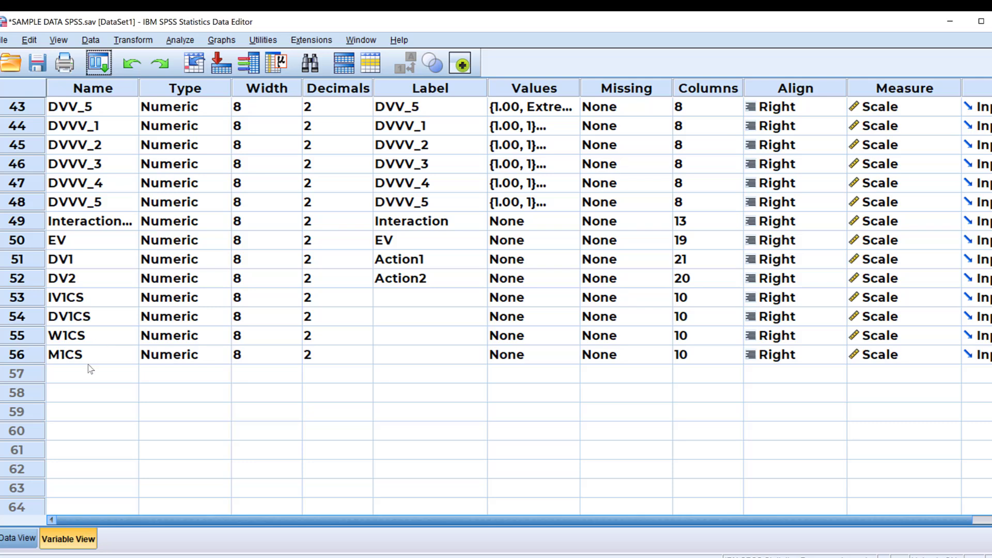
pyautogui.click(175, 44)
pyautogui.moveTo(148, 45)
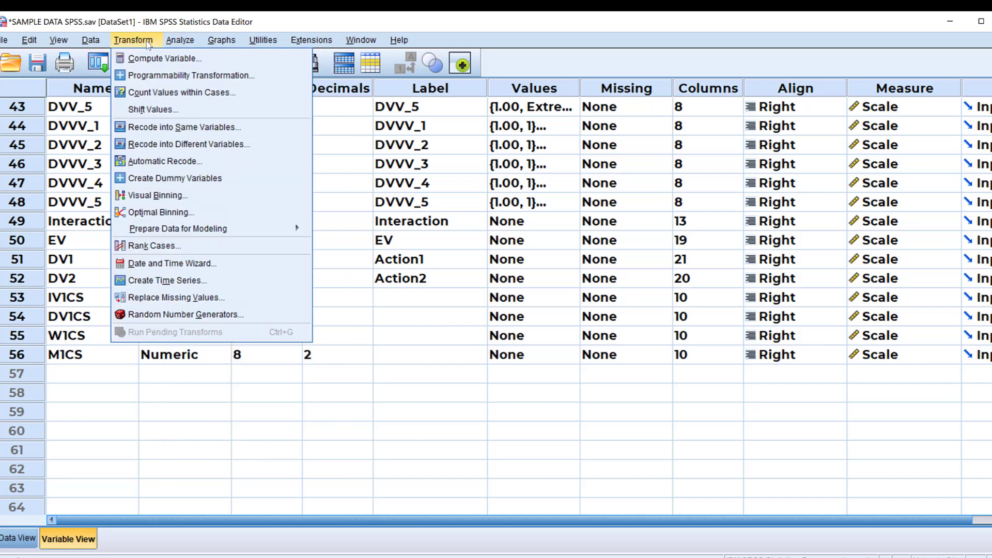
pyautogui.click(150, 57)
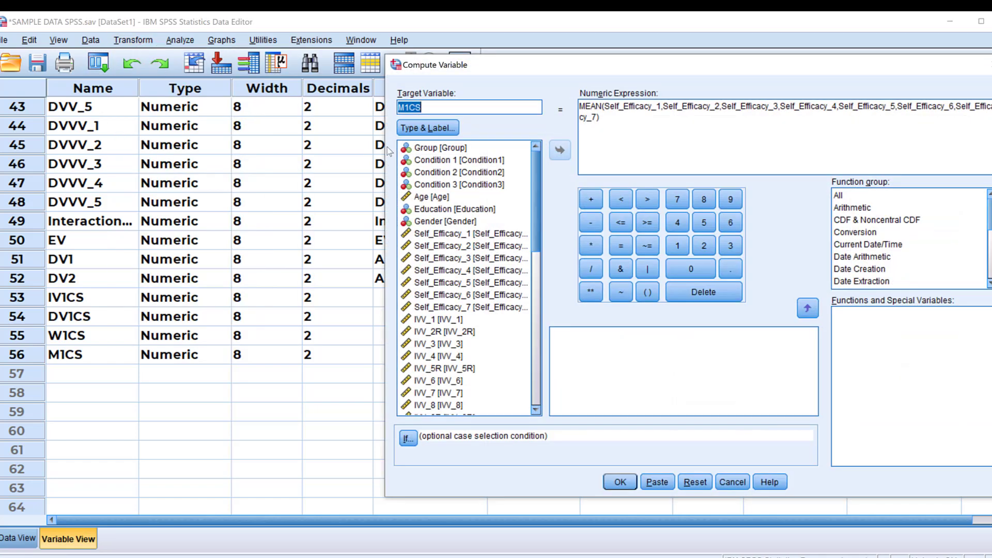
pyautogui.write('Winteraction')
pyautogui.tripleClick(608, 119)
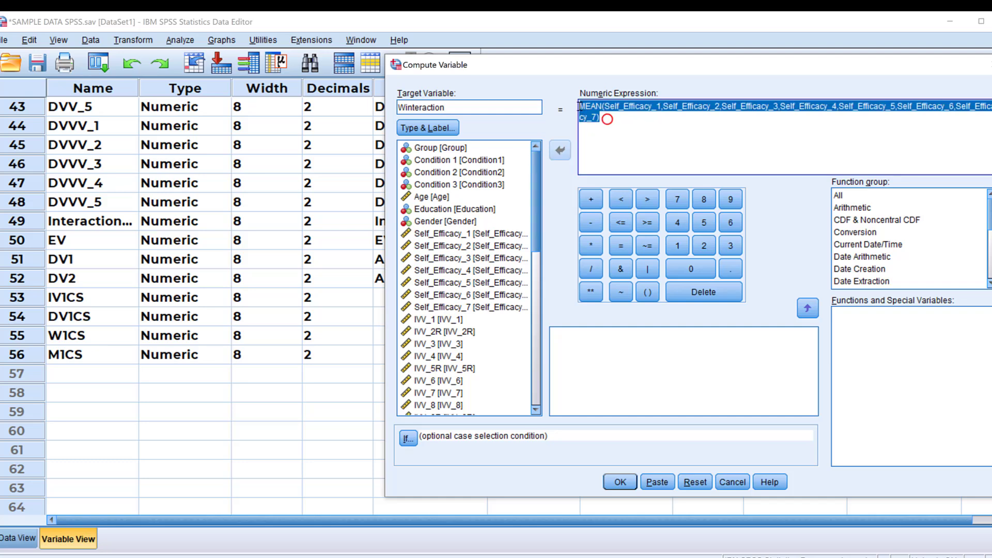
pyautogui.press('BackSpace')
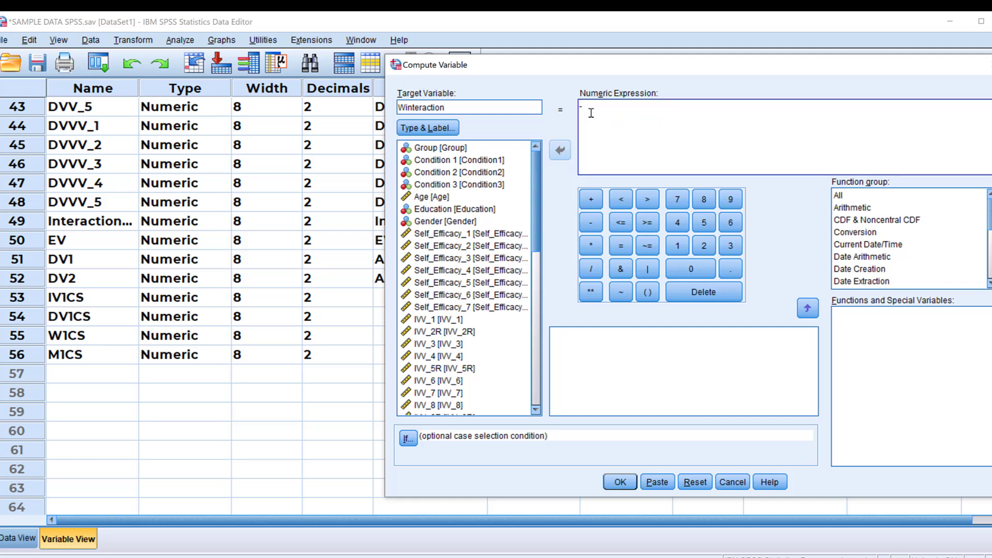
# Step: Enter the expression (IV1CS*W1CS) and compute the Winteraction variable
pyautogui.write('(')
pyautogui.scroll(-8, 416, 333)
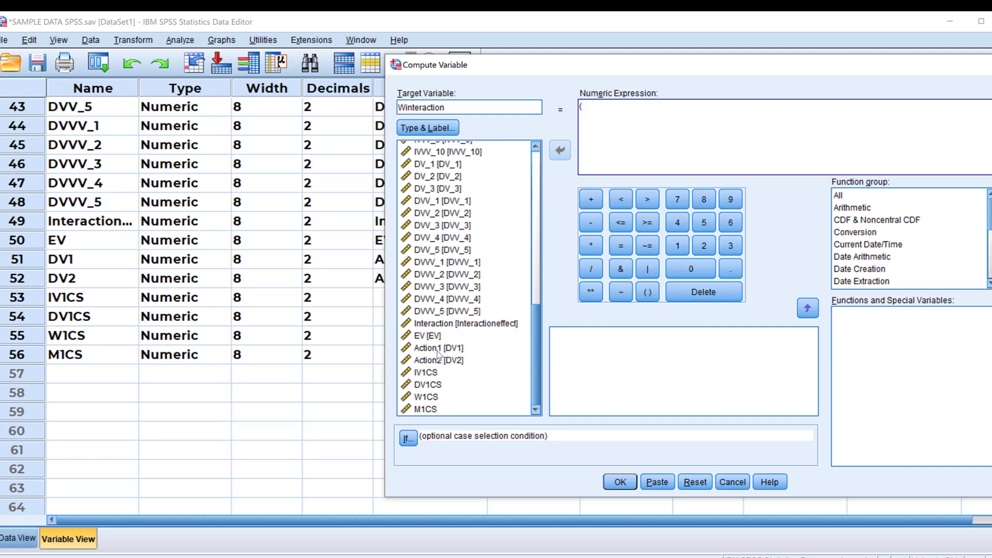
pyautogui.click(429, 372)
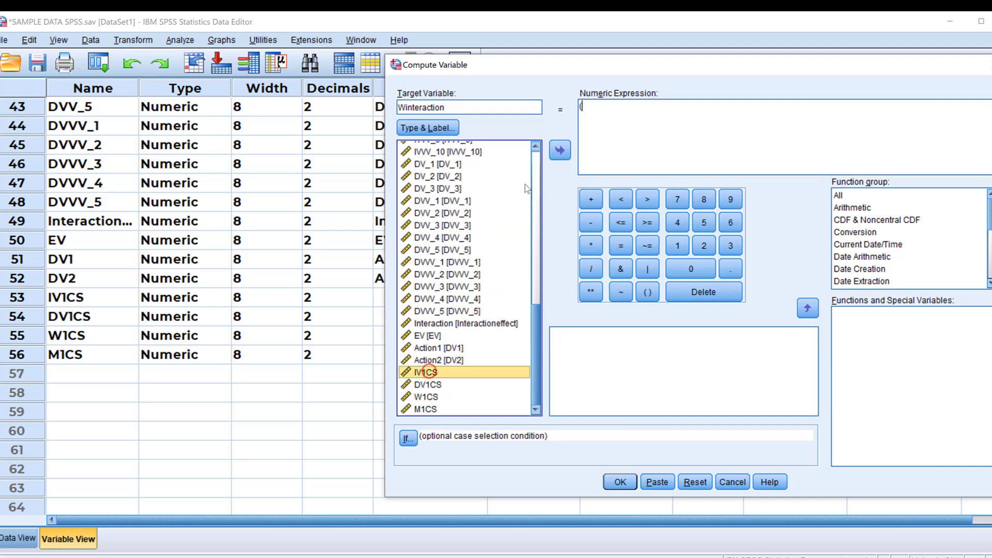
pyautogui.click(560, 149)
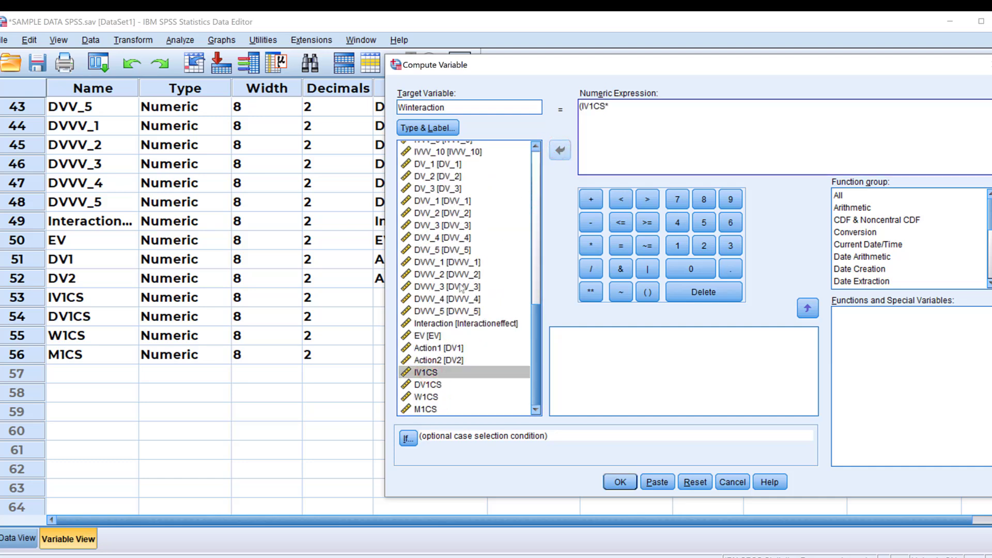
pyautogui.click(426, 396)
pyautogui.click(560, 151)
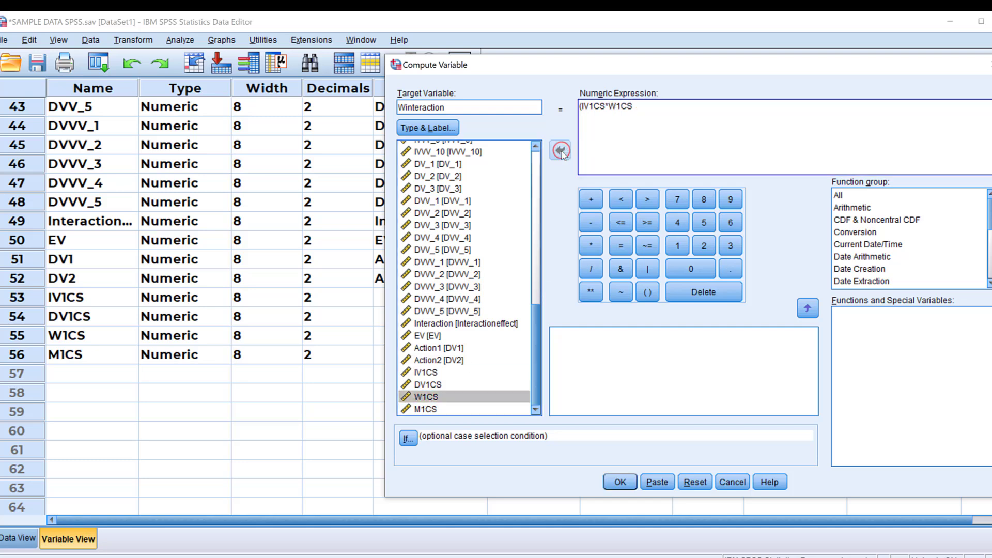
pyautogui.write(')')
pyautogui.click(620, 482)
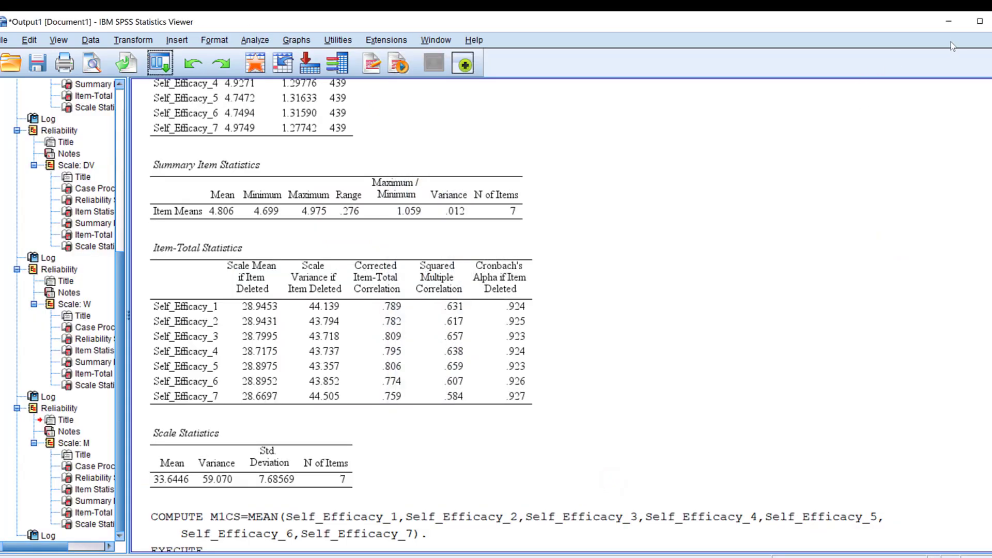
# Step: Go back to the data file's variable list and label Winteraction as W and M1CS as M
pyautogui.click(949, 21)
pyautogui.scroll(-1, 238, 398)
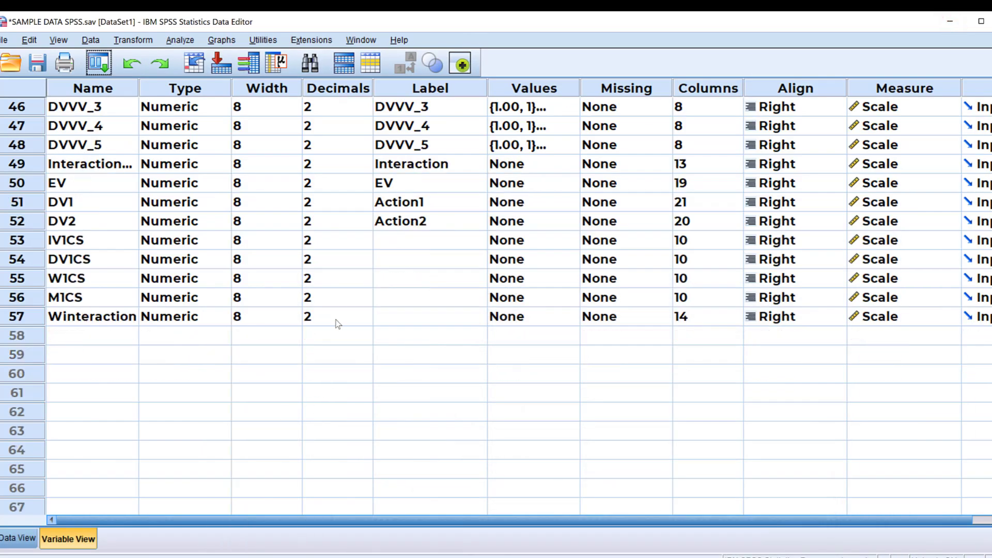
pyautogui.click(402, 317)
pyautogui.write('W')
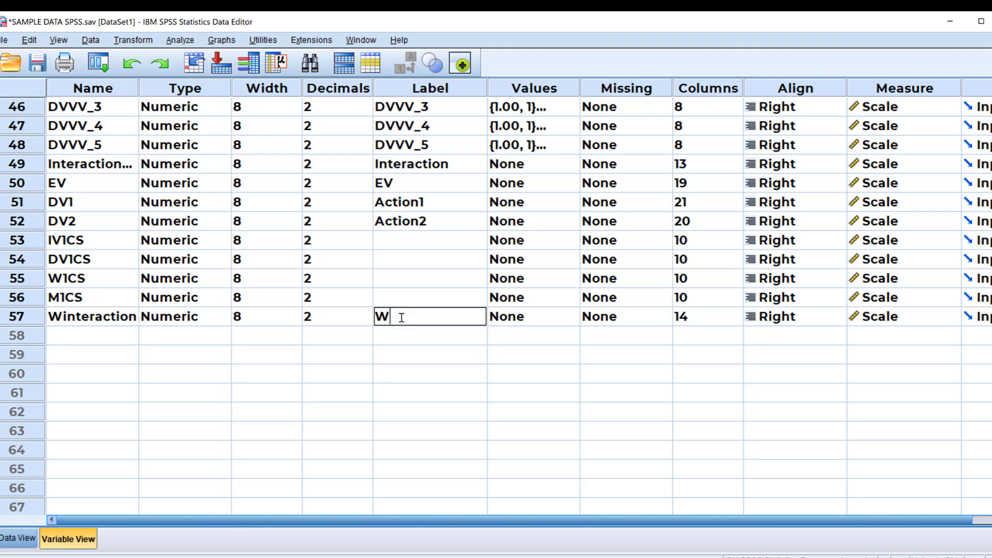
pyautogui.click(403, 298)
pyautogui.write('M')
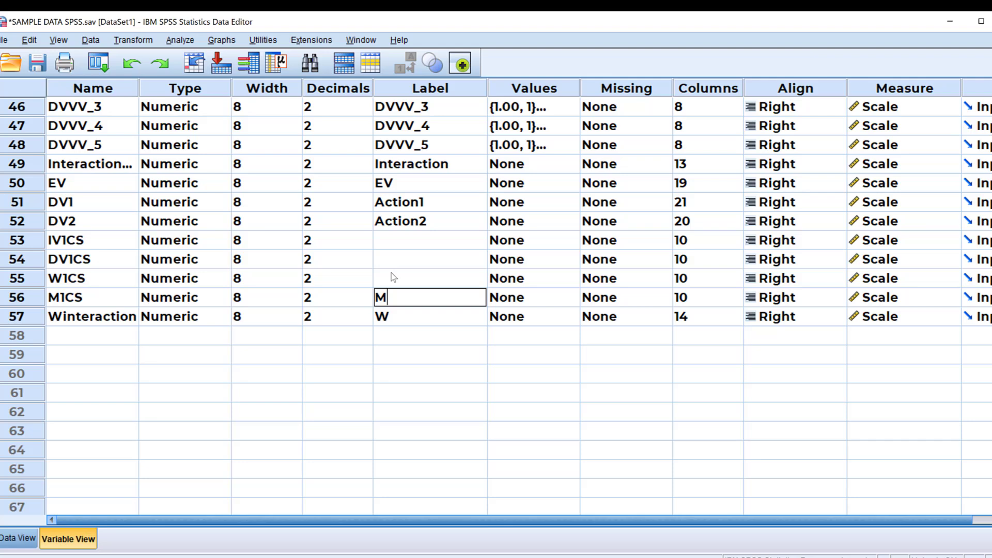
# Step: Label W1CS as W and extend the Winteraction label to Winter
pyautogui.click(384, 279)
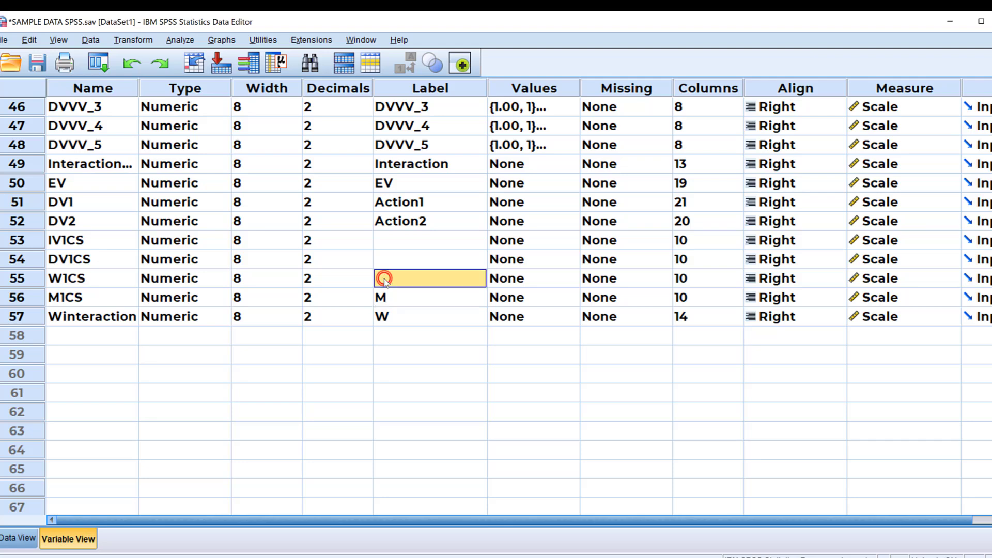
pyautogui.click(383, 278)
pyautogui.write('W')
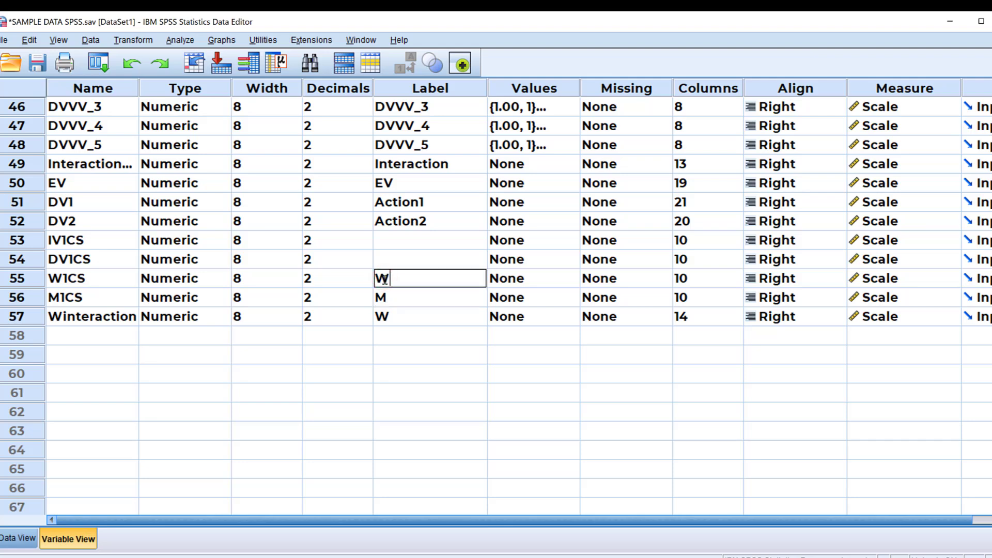
pyautogui.click(391, 316)
pyautogui.click(393, 316)
pyautogui.write('inter')
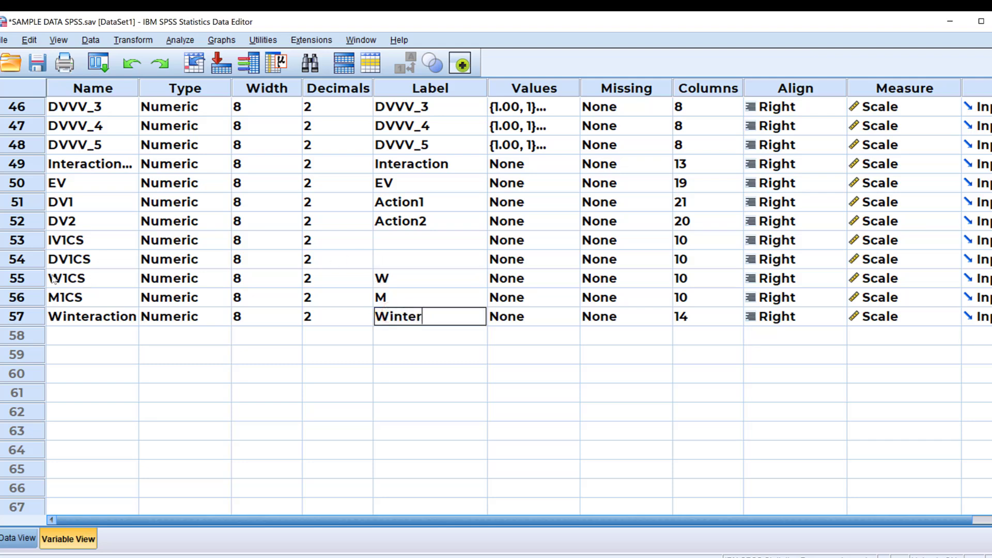
# Step: Label the IV1CS variable as IV
pyautogui.click(391, 242)
pyautogui.click(390, 241)
pyautogui.write('IV')
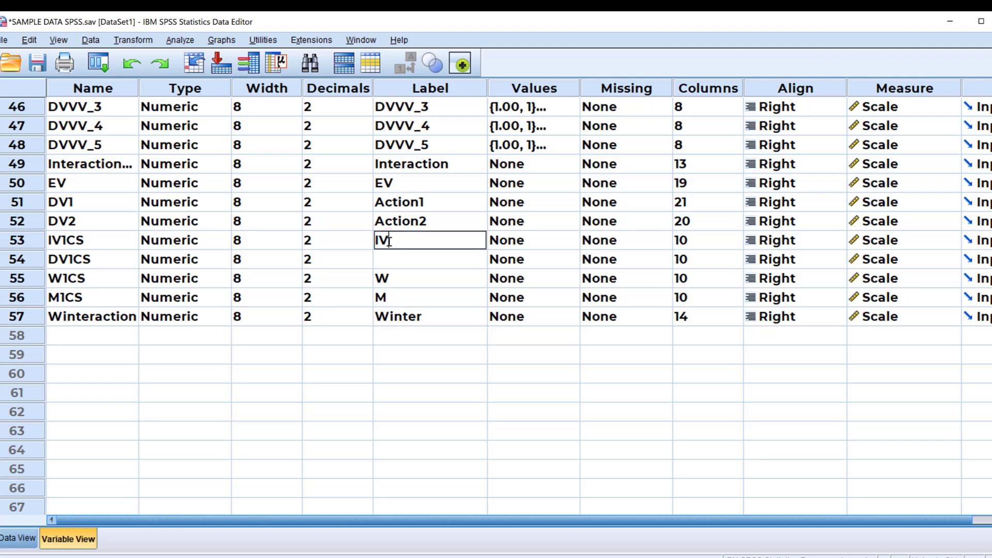
# Step: Label the DV1CS variable as DV and save the data file
pyautogui.click(384, 257)
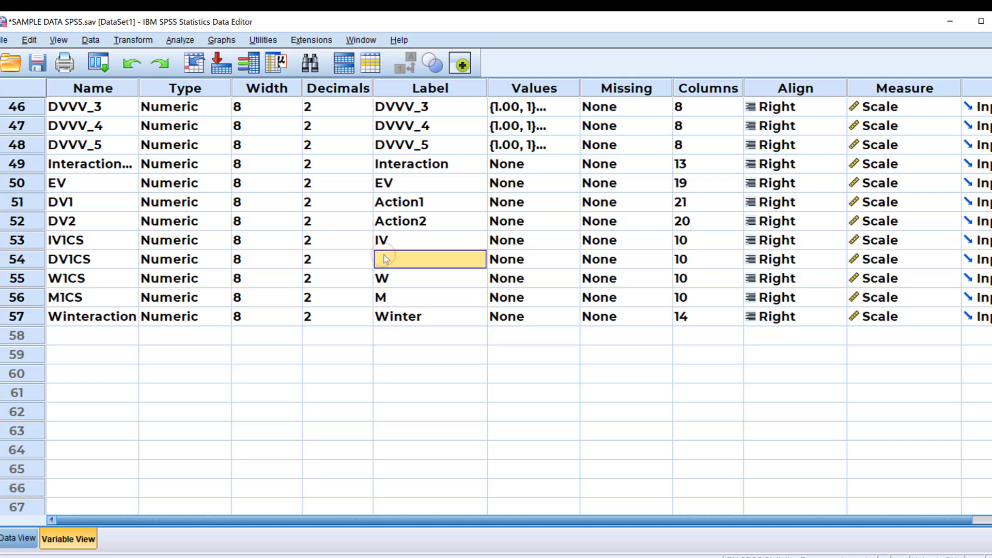
pyautogui.click(383, 254)
pyautogui.write('D')
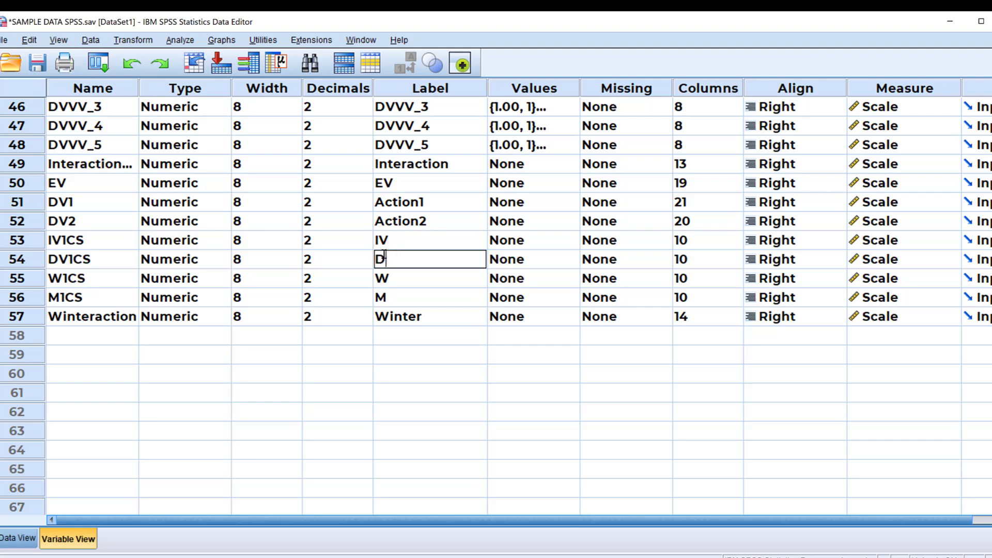
pyautogui.write('V')
pyautogui.click(36, 61)
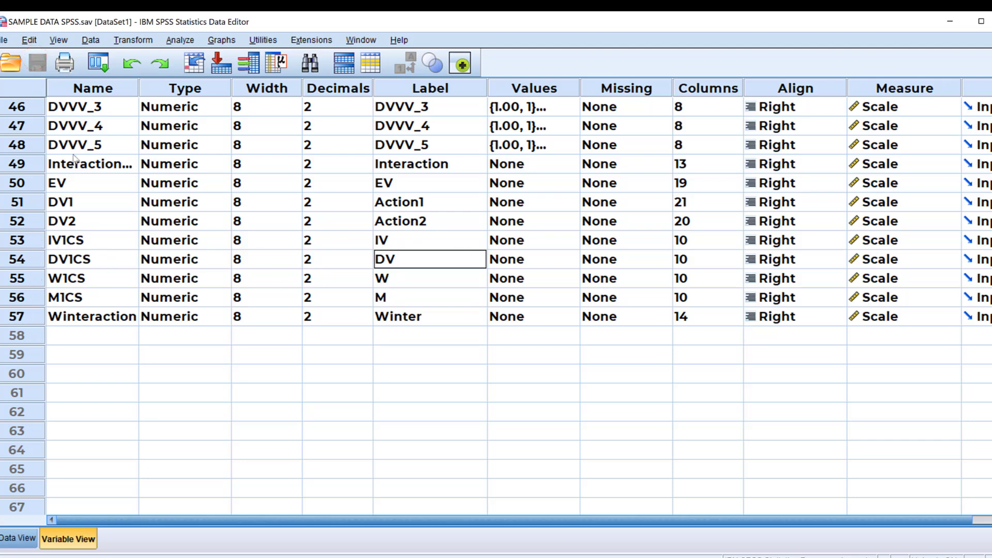
# Step: Set up a bivariate Pearson correlation with the IV, DV, W, M and Winter variables
pyautogui.click(179, 42)
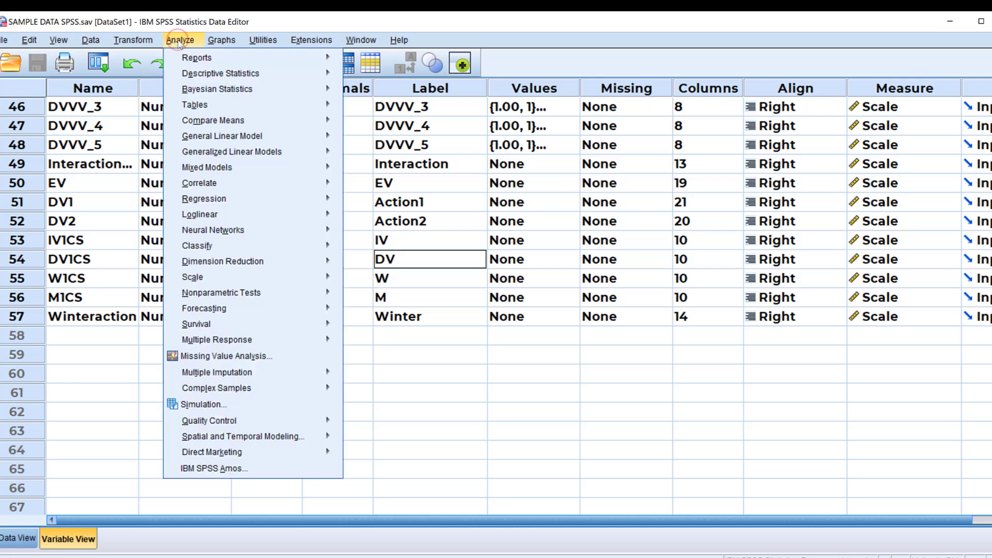
pyautogui.moveTo(187, 172)
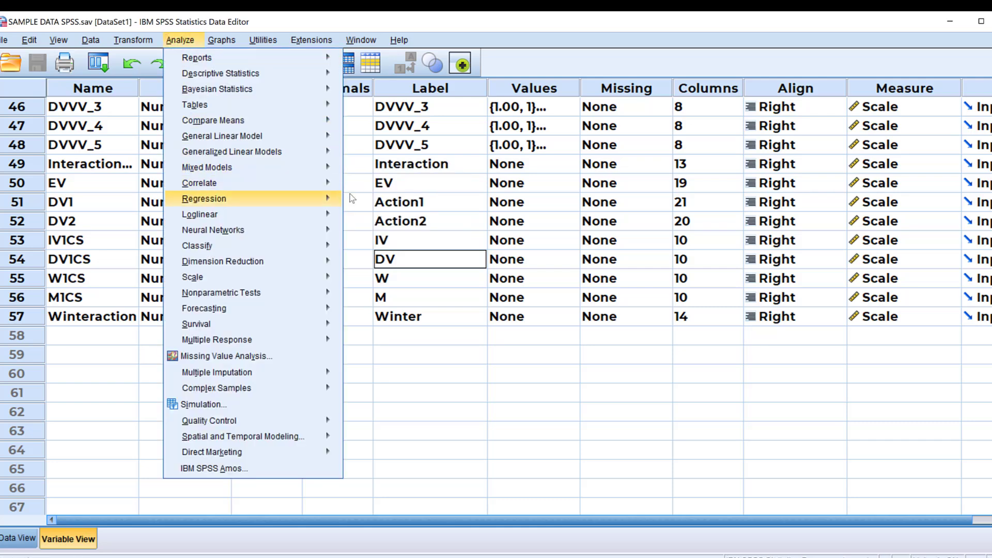
pyautogui.moveTo(316, 185)
pyautogui.click(367, 186)
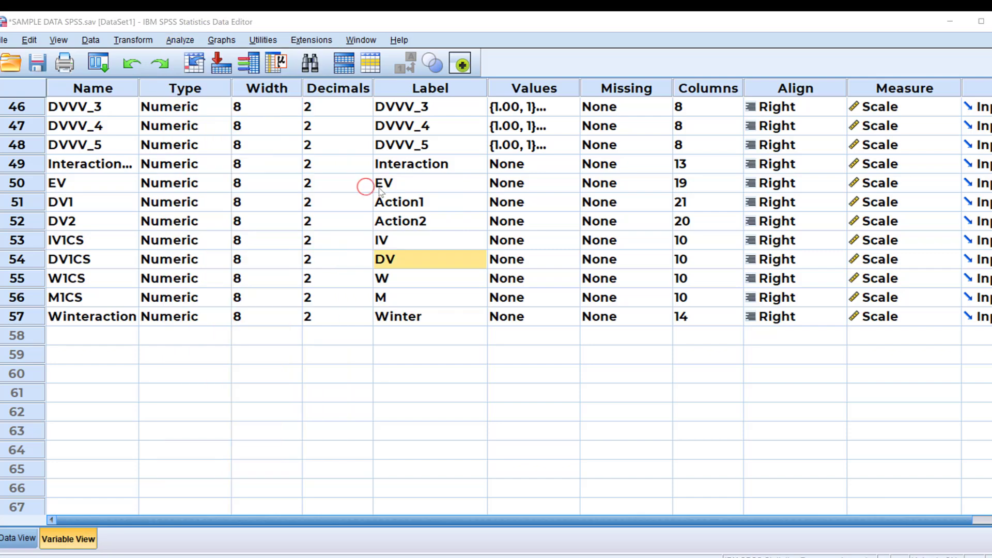
pyautogui.moveTo(744, 205); pyautogui.dragTo(750, 283)
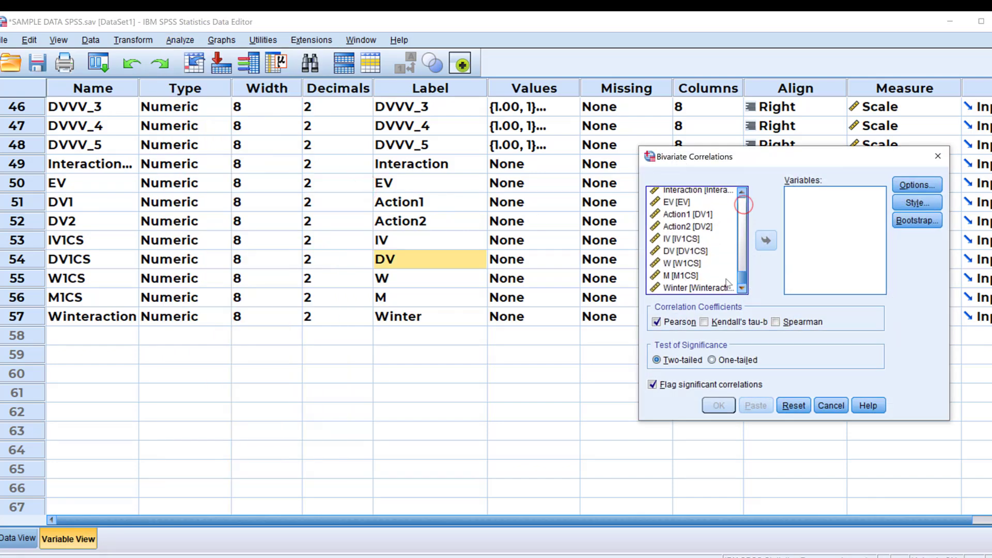
pyautogui.click(666, 239)
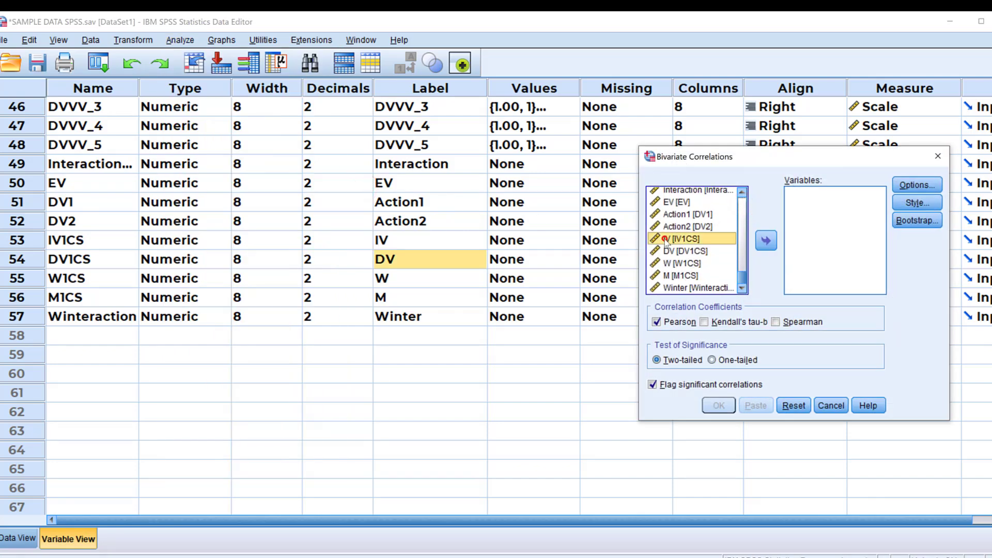
pyautogui.keyDown('shift'); pyautogui.click(667, 276); pyautogui.keyUp('shift')
pyautogui.press('super')
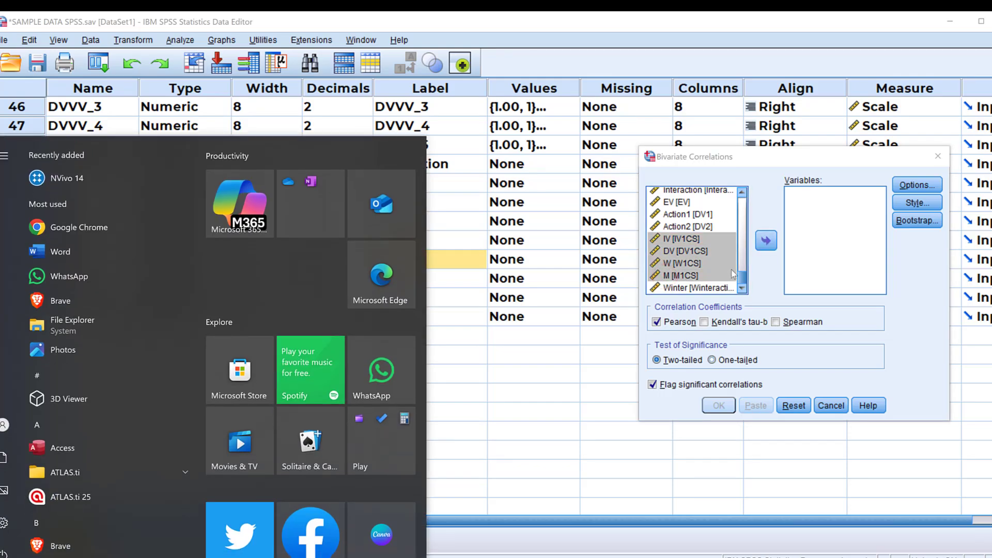
pyautogui.keyDown('shift'); pyautogui.click(687, 287); pyautogui.keyUp('shift')
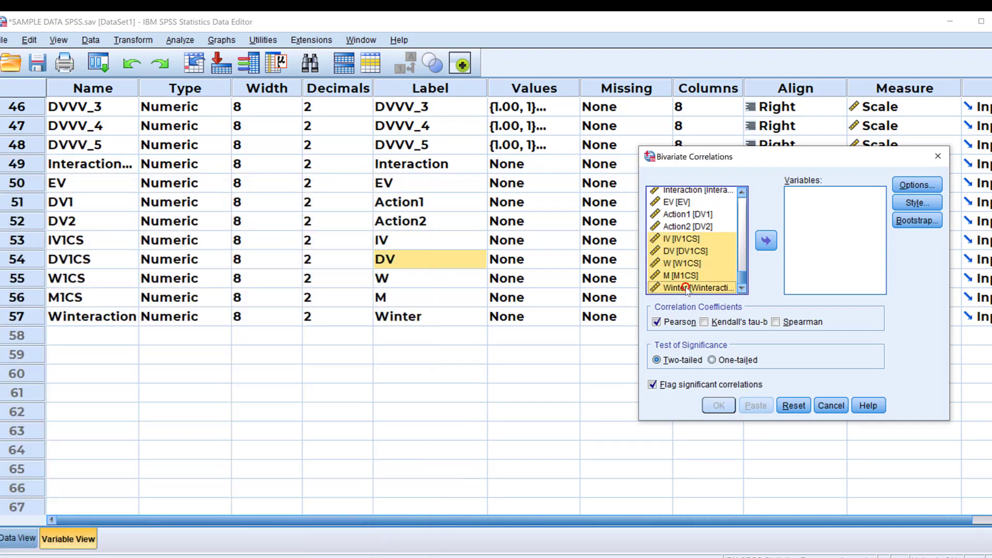
pyautogui.click(761, 247)
# Step: Include means and standard deviations in the correlation analysis, run it and review the resulting tables
pyautogui.click(916, 184)
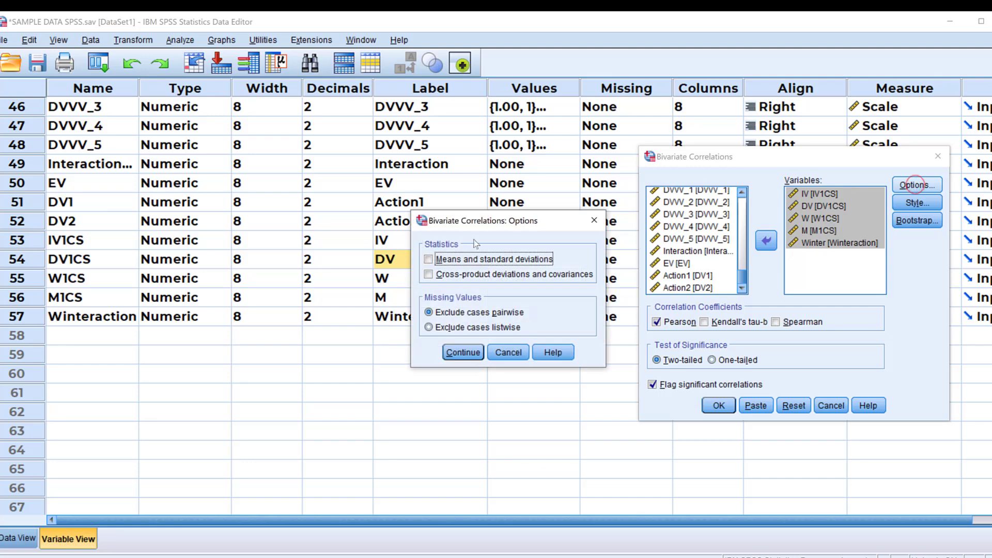
pyautogui.click(429, 259)
pyautogui.click(462, 352)
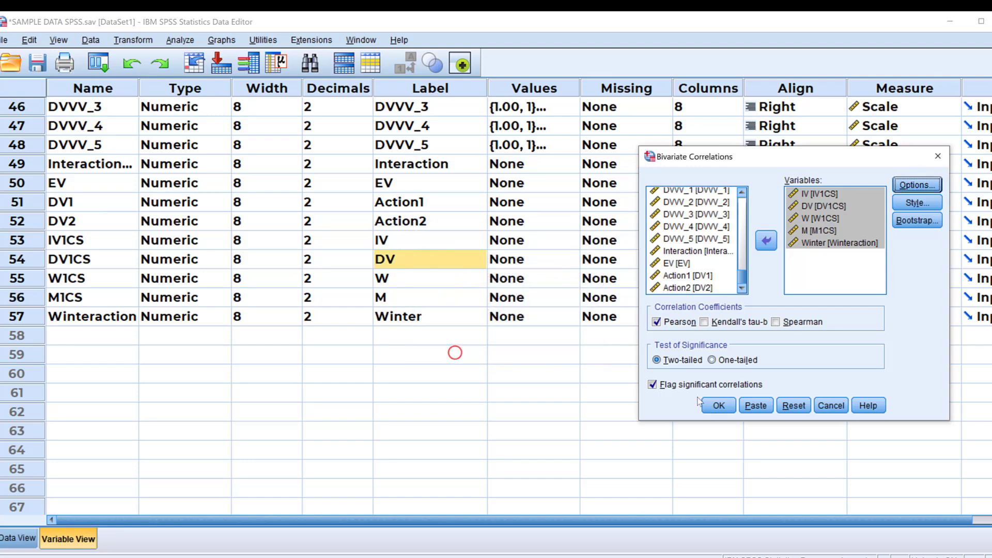
pyautogui.click(719, 406)
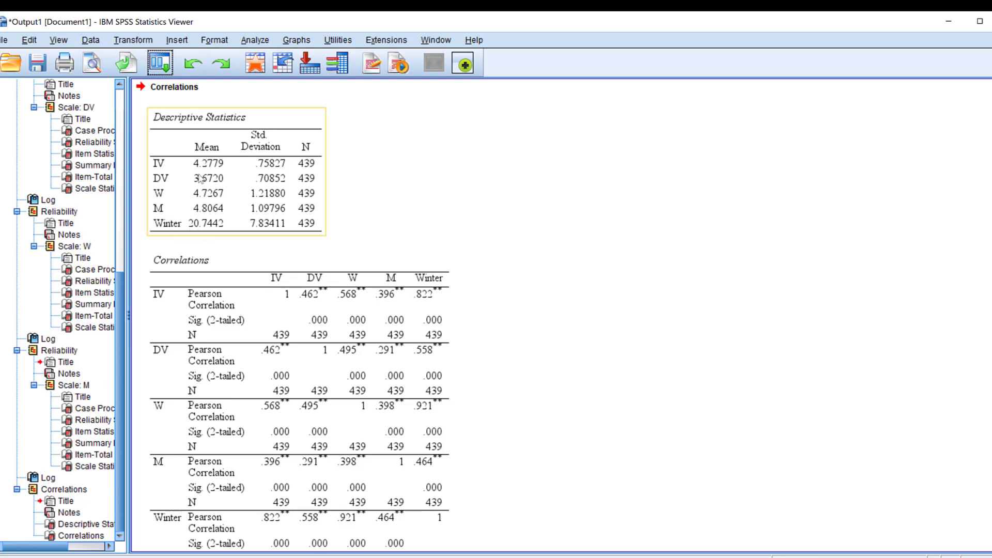
pyautogui.click(252, 272)
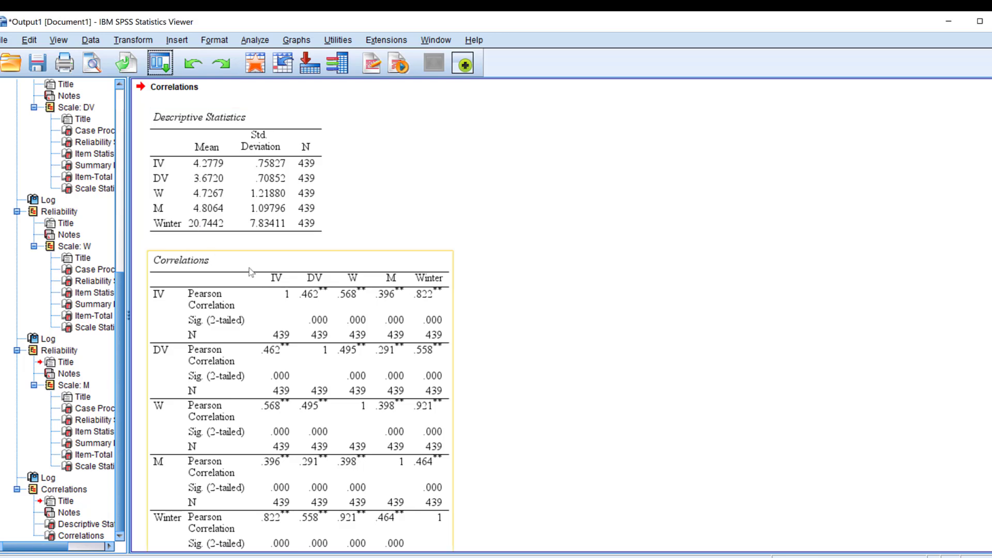
pyautogui.scroll(-3, 401, 310)
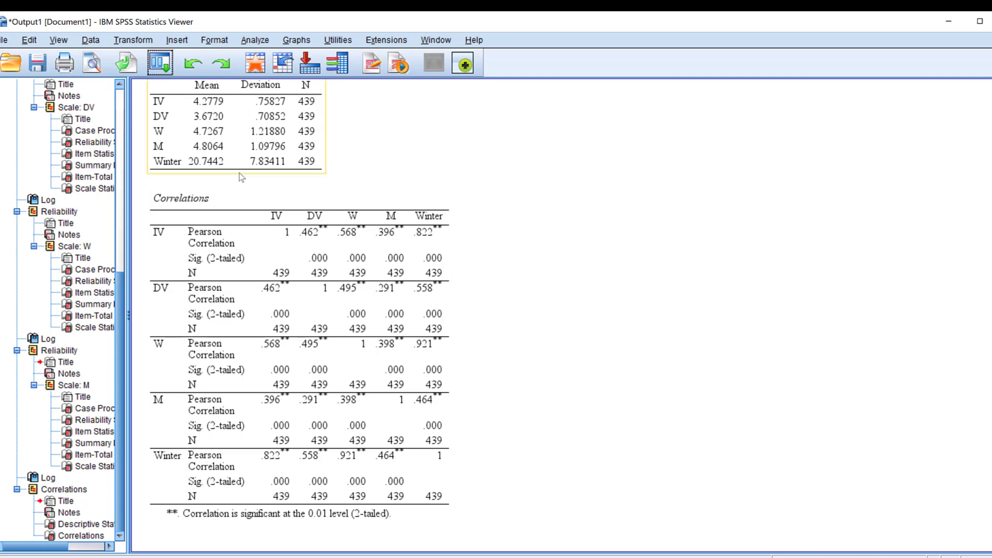
# Step: Switch to IBM SPSS Amos with the current data and list the variables in the dataset
pyautogui.click(253, 41)
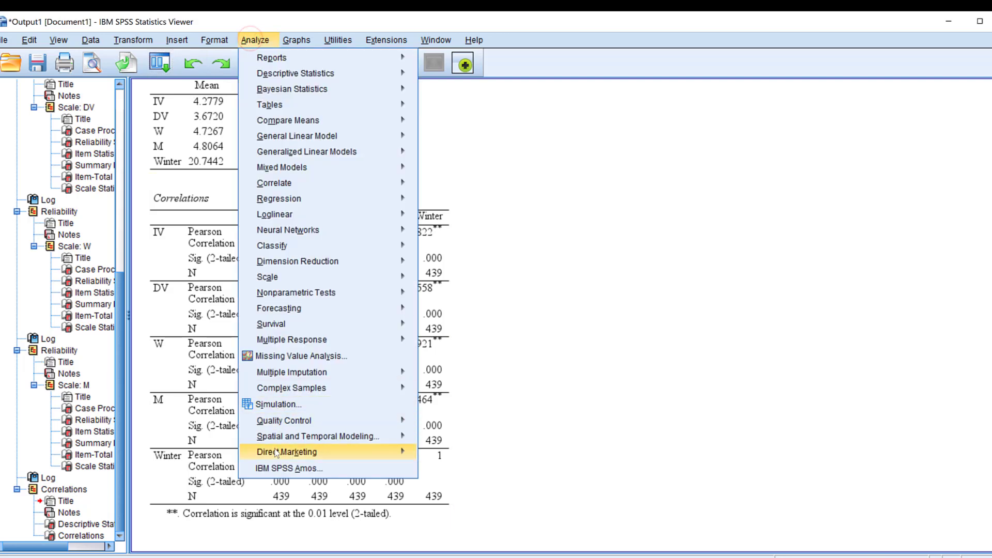
pyautogui.click(274, 468)
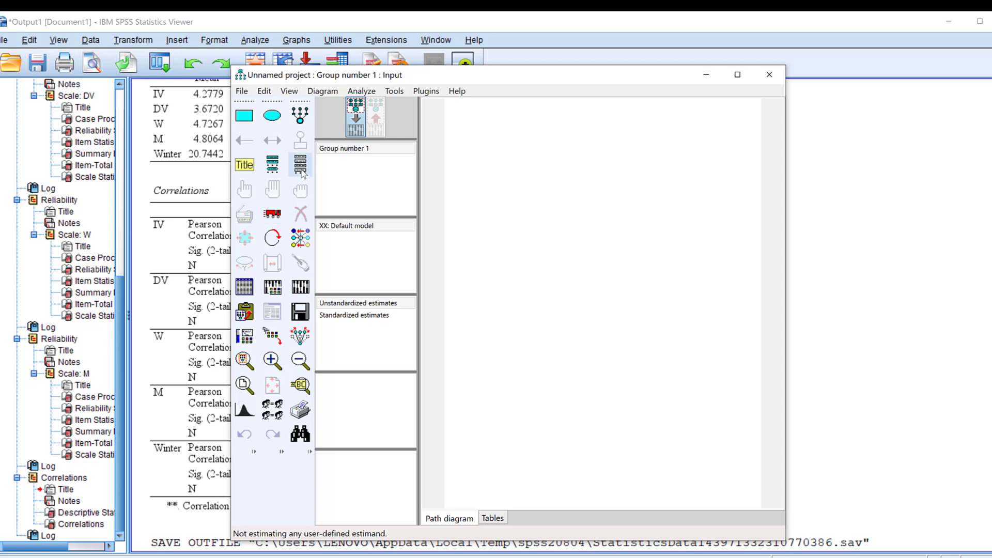
pyautogui.click(301, 170)
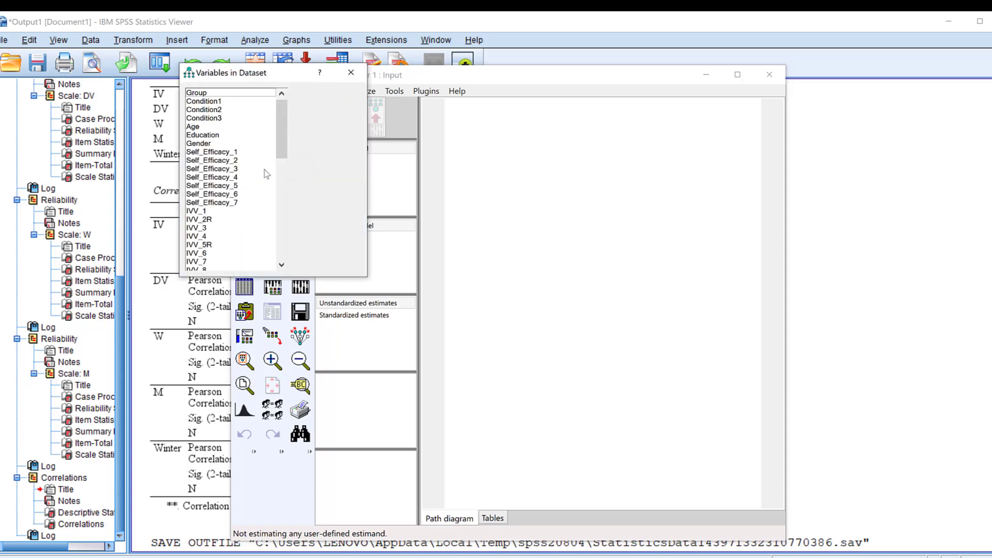
pyautogui.scroll(-10, 282, 132)
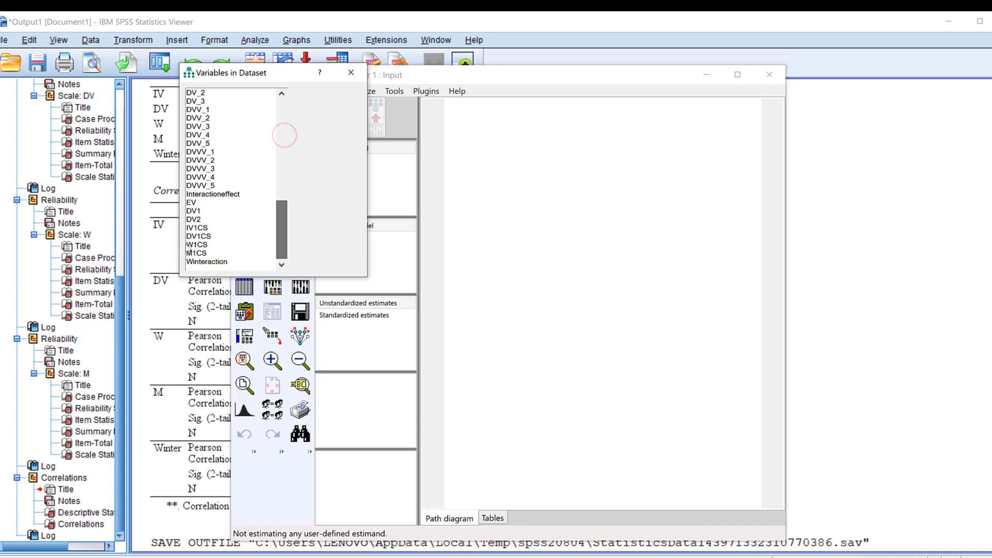
# Step: Place IV1CS and DV1CS side by side on the path diagram, with M1CS above and Winteraction below between them
pyautogui.click(193, 202)
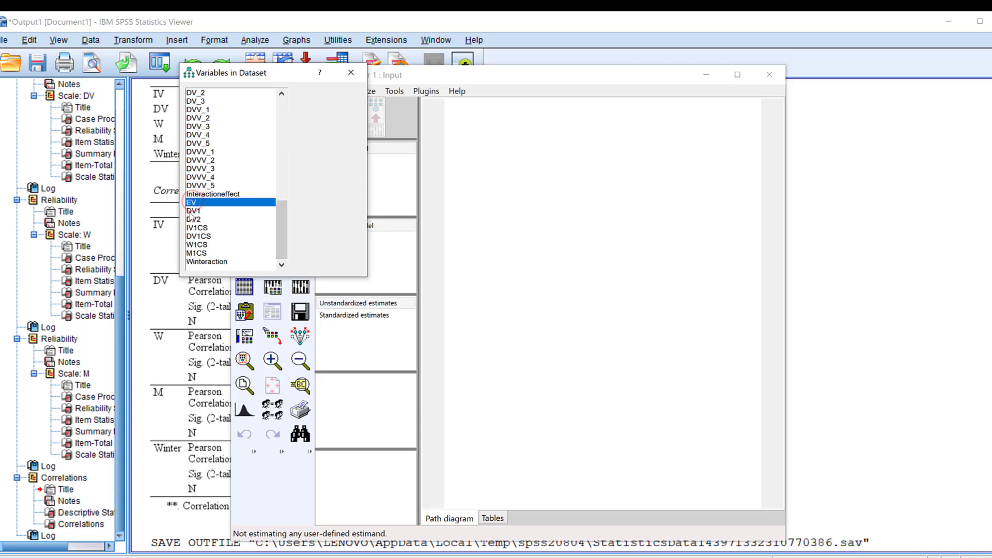
pyautogui.click(193, 211)
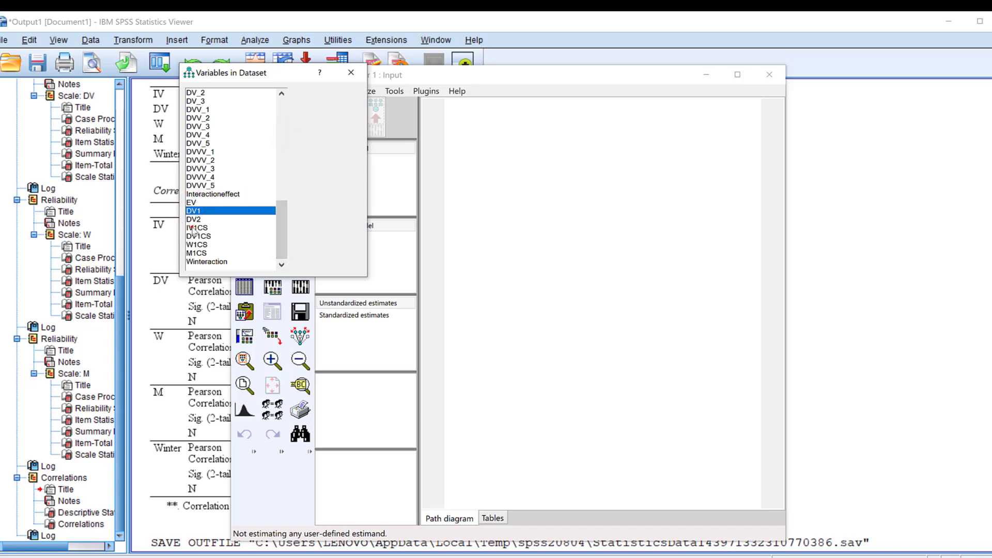
pyautogui.moveTo(193, 229); pyautogui.dragTo(492, 208)
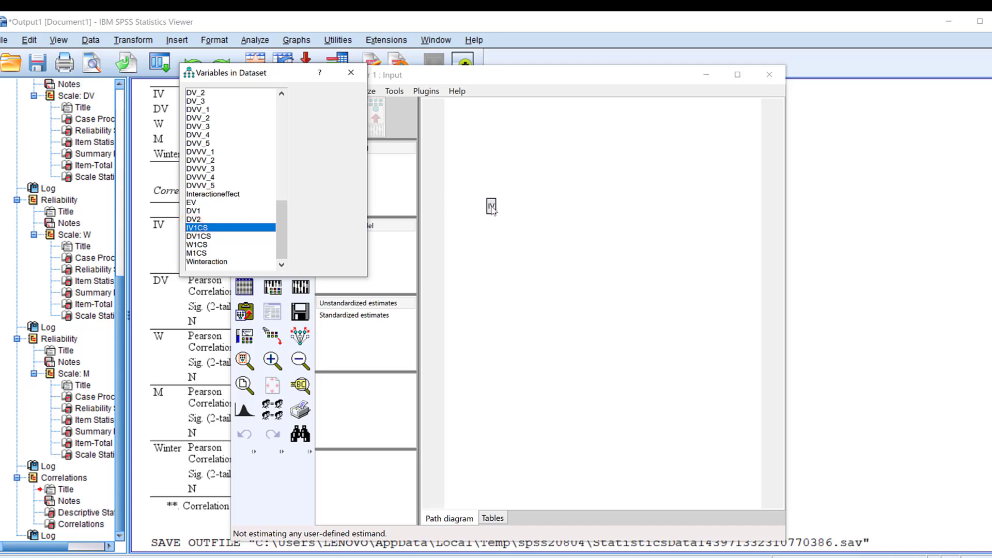
pyautogui.moveTo(204, 237); pyautogui.dragTo(675, 211)
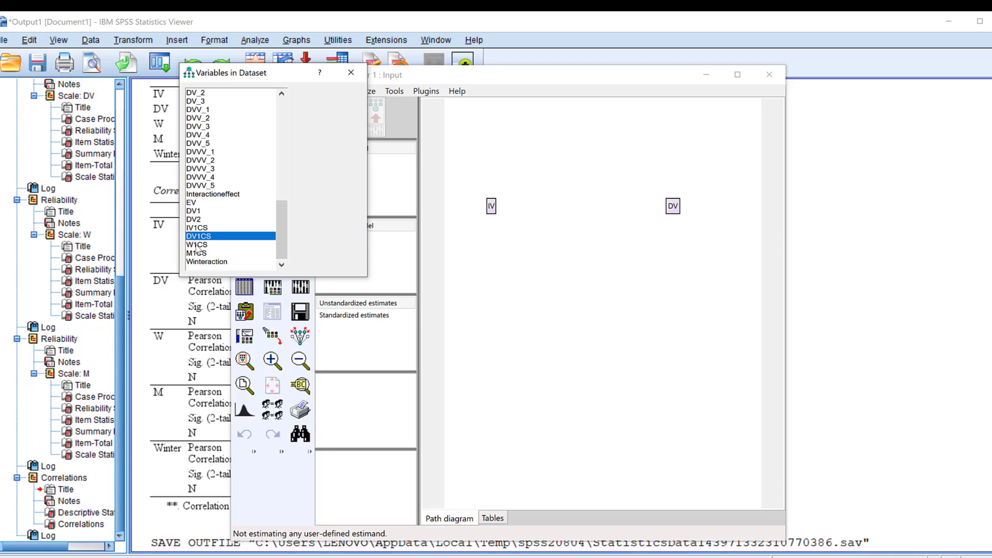
pyautogui.moveTo(197, 245); pyautogui.dragTo(582, 279)
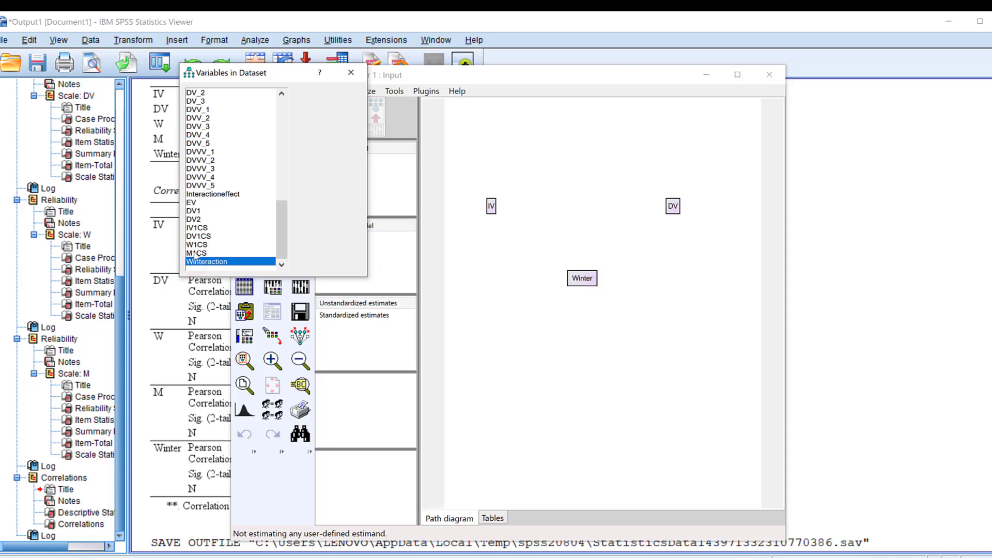
pyautogui.moveTo(194, 254); pyautogui.dragTo(558, 175)
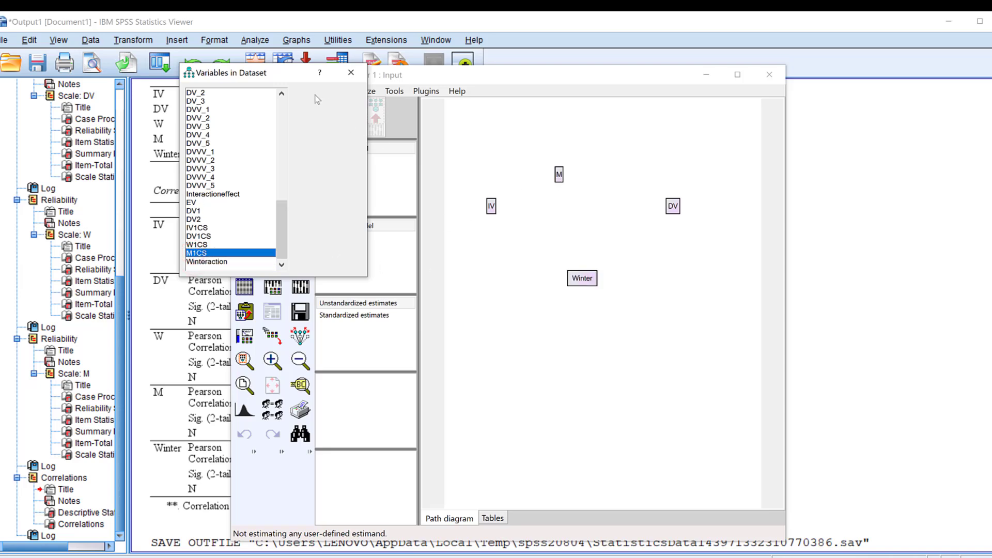
pyautogui.click(351, 73)
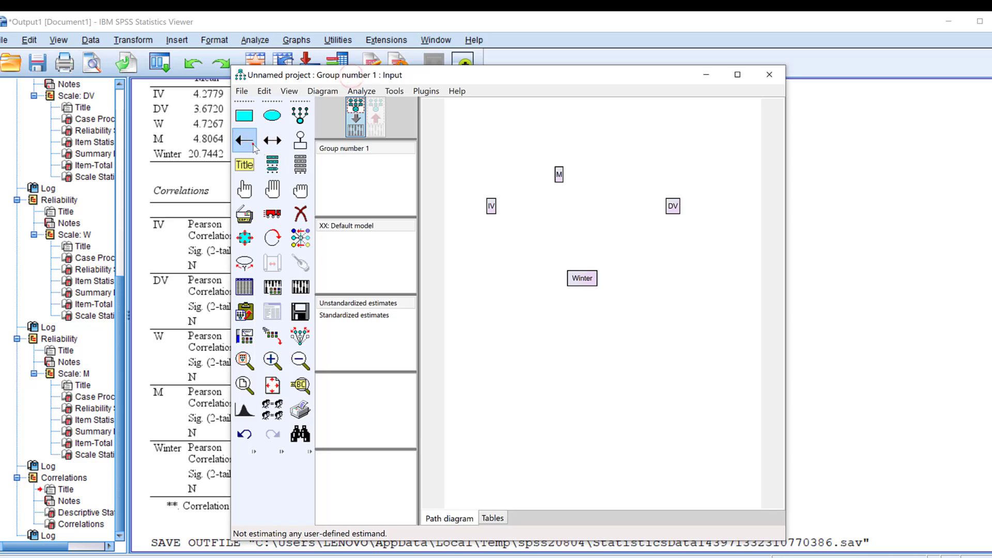
# Step: Draw single-headed paths from IV to M, M to DV, IV to DV and Winter to DV
pyautogui.click(253, 148)
pyautogui.moveTo(491, 206)
pyautogui.mouseDown()
pyautogui.moveTo(548, 178)
pyautogui.moveTo(547, 191)
pyautogui.moveTo(559, 175)
pyautogui.moveTo(671, 206)
pyautogui.mouseUp()
pyautogui.moveTo(489, 207)
pyautogui.mouseDown()
pyautogui.moveTo(627, 215)
pyautogui.moveTo(671, 207)
pyautogui.mouseUp()
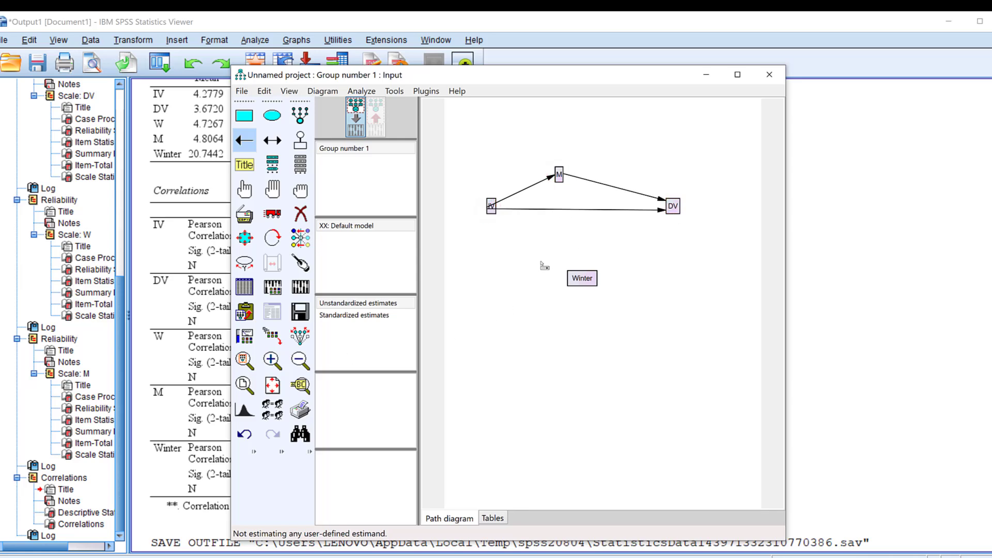
pyautogui.moveTo(592, 283); pyautogui.dragTo(671, 207)
# Step: Touch up the path connections at the IV, M, DV and Winter boxes
pyautogui.click(299, 265)
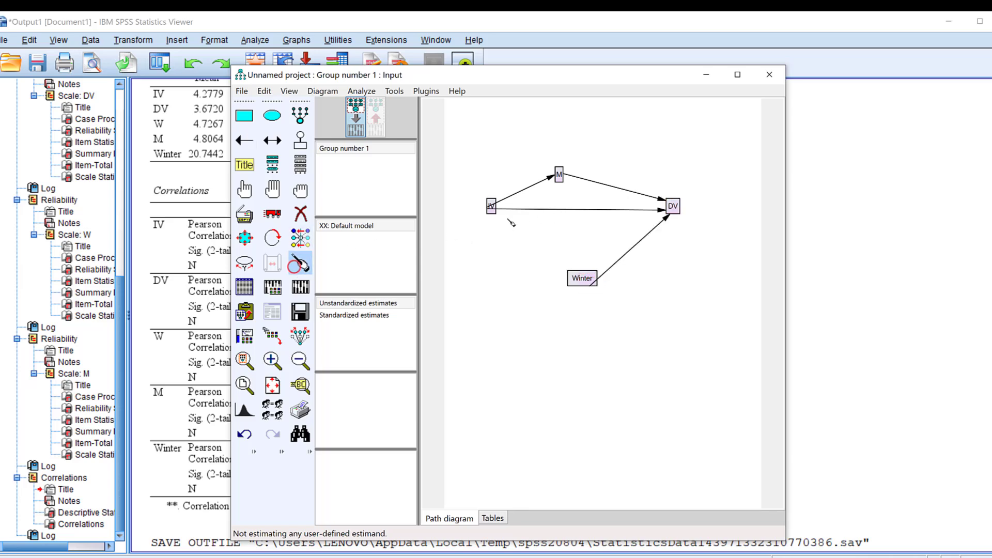
pyautogui.click(491, 206)
pyautogui.click(555, 174)
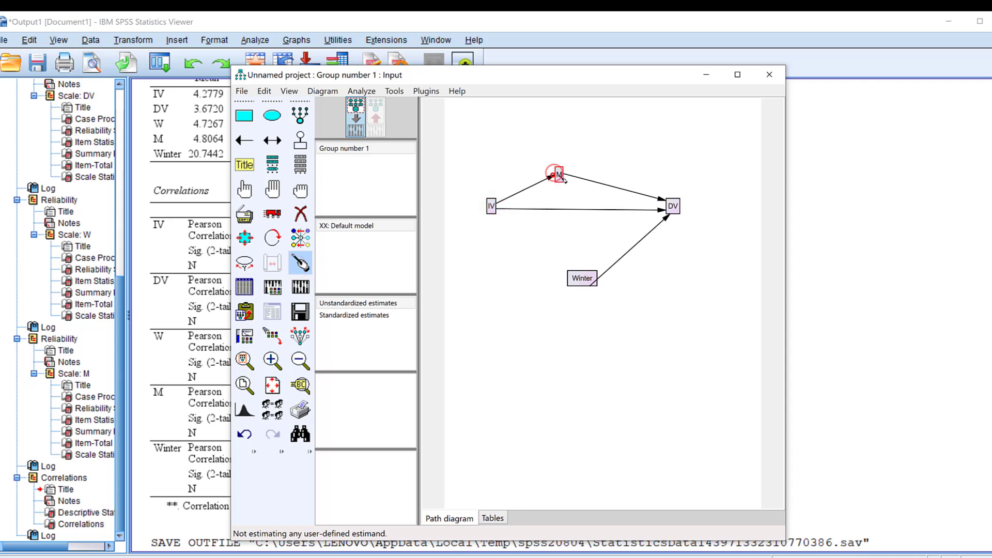
pyautogui.click(671, 206)
pyautogui.click(581, 278)
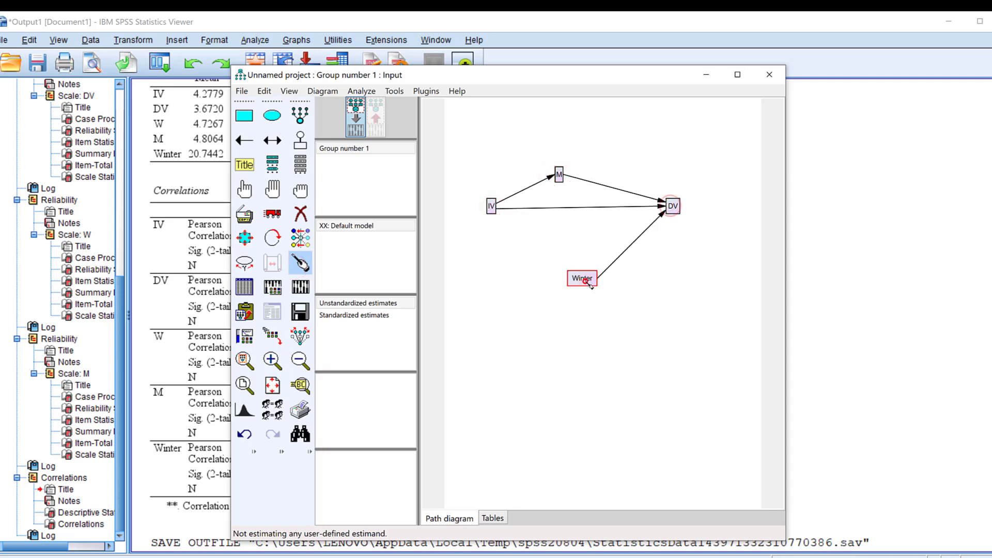
# Step: Try to calculate the estimates of the path model
pyautogui.click(357, 92)
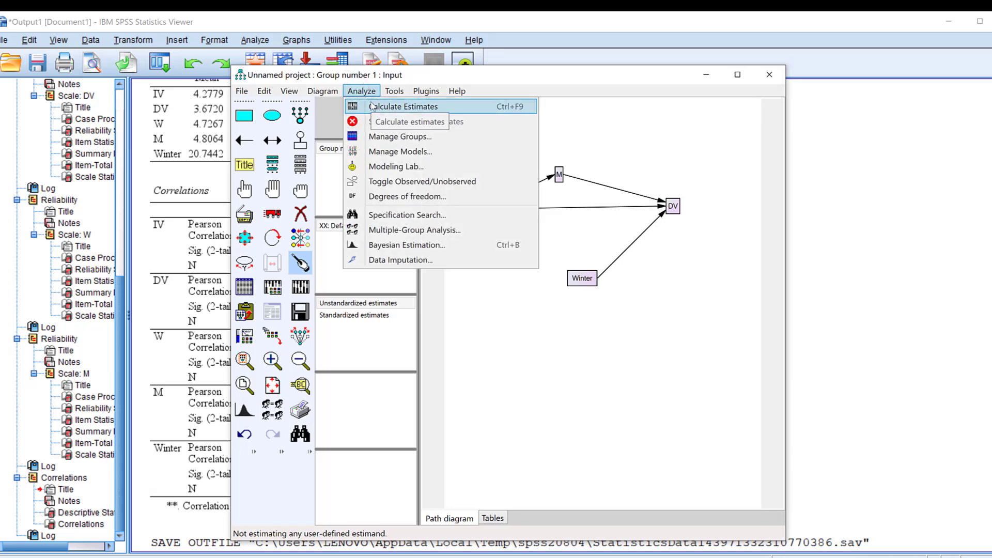
pyautogui.click(371, 107)
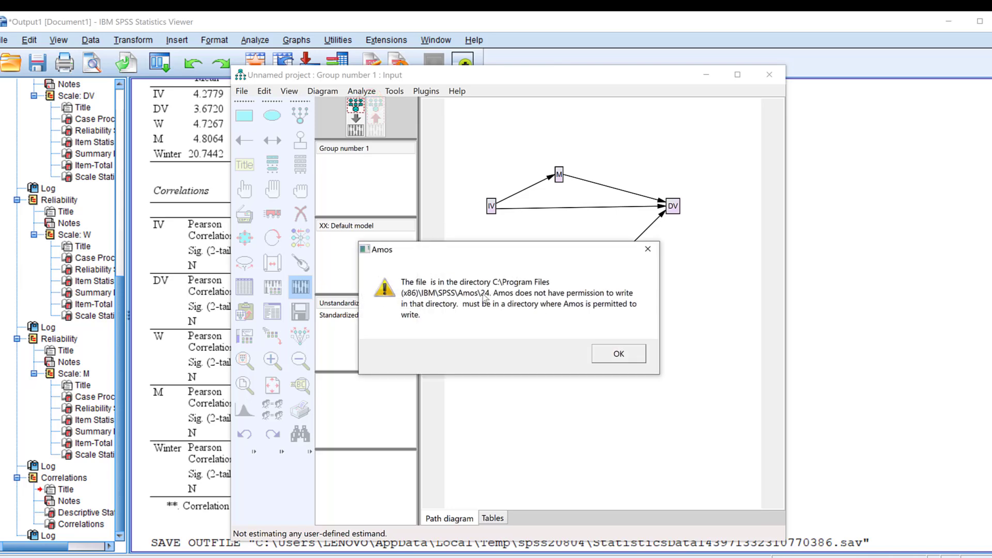
pyautogui.click(617, 354)
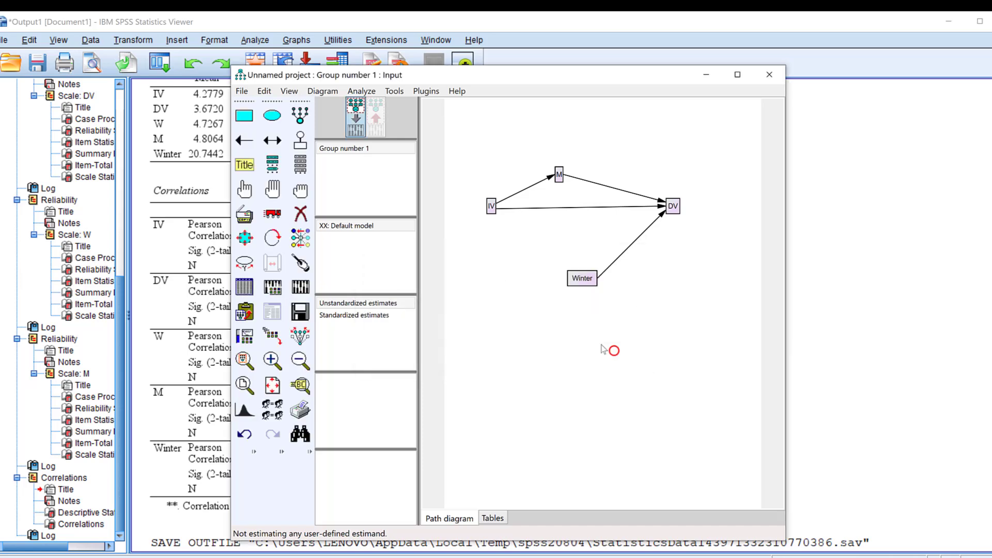
# Step: Set the analysis output to include standardized estimates, squared multiple correlations, and indirect, direct and total effects
pyautogui.click(275, 293)
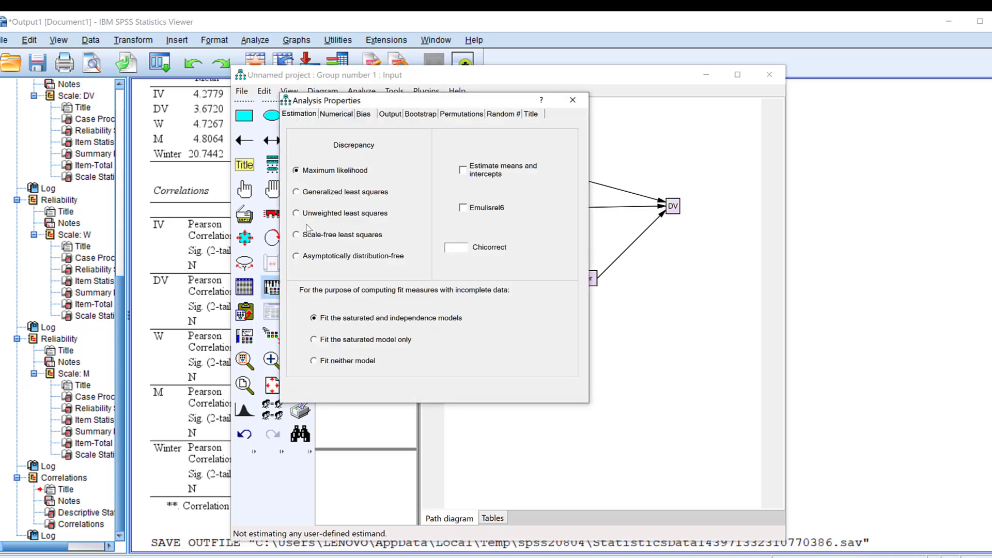
pyautogui.click(394, 114)
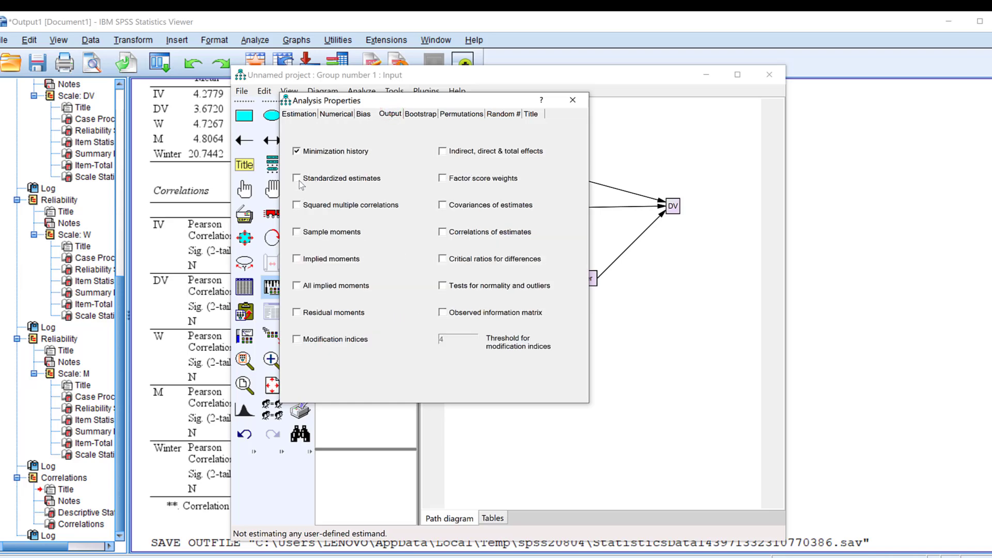
pyautogui.click(297, 180)
pyautogui.click(296, 205)
pyautogui.moveTo(472, 100); pyautogui.dragTo(242, 157)
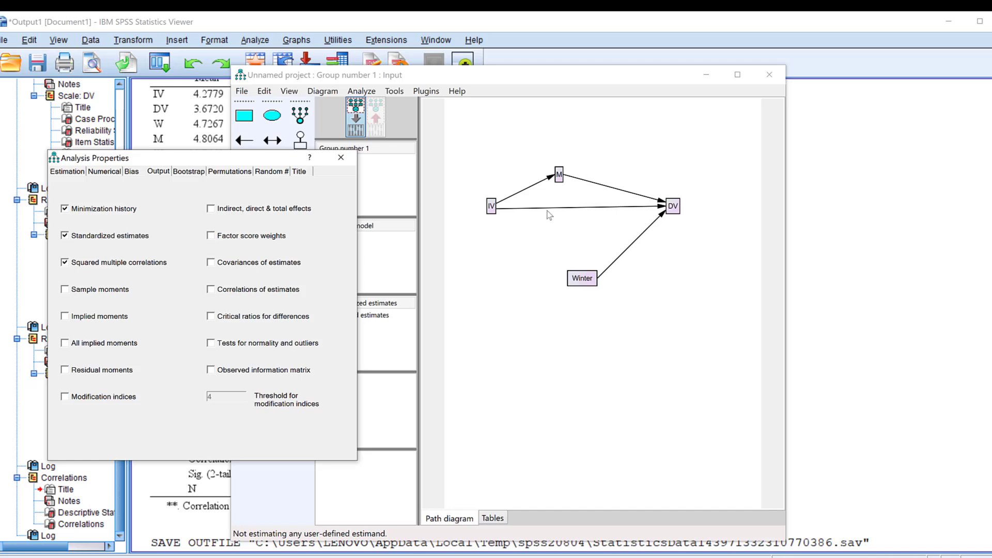
pyautogui.click(214, 209)
pyautogui.click(341, 157)
# Step: Save the path model to the Desktop as WMAMOS
pyautogui.click(360, 91)
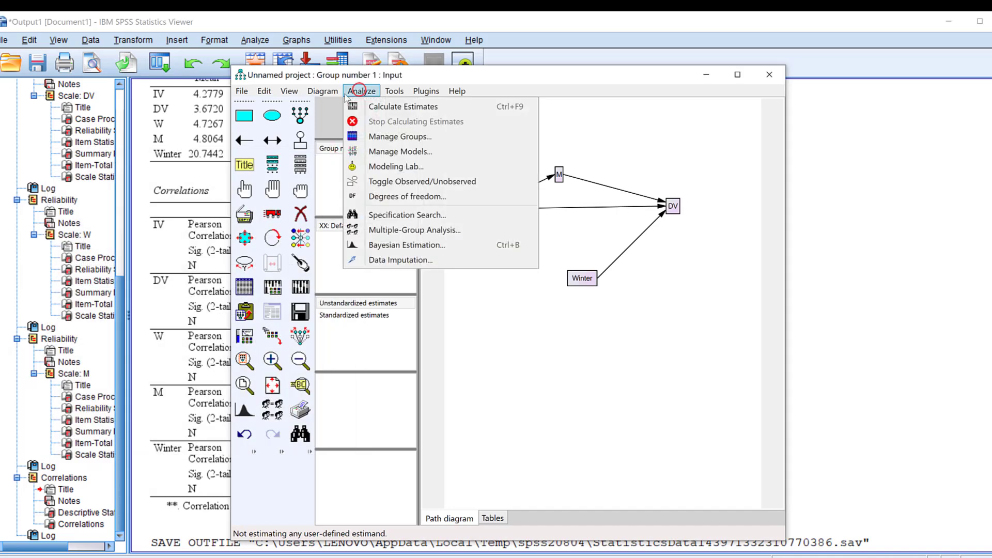
pyautogui.click(239, 91)
pyautogui.click(239, 91)
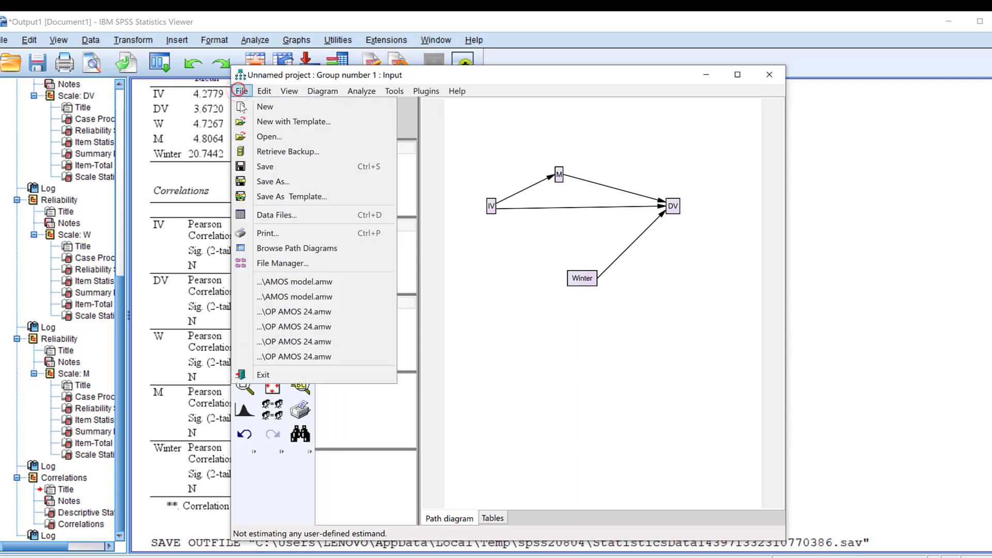
pyautogui.click(249, 165)
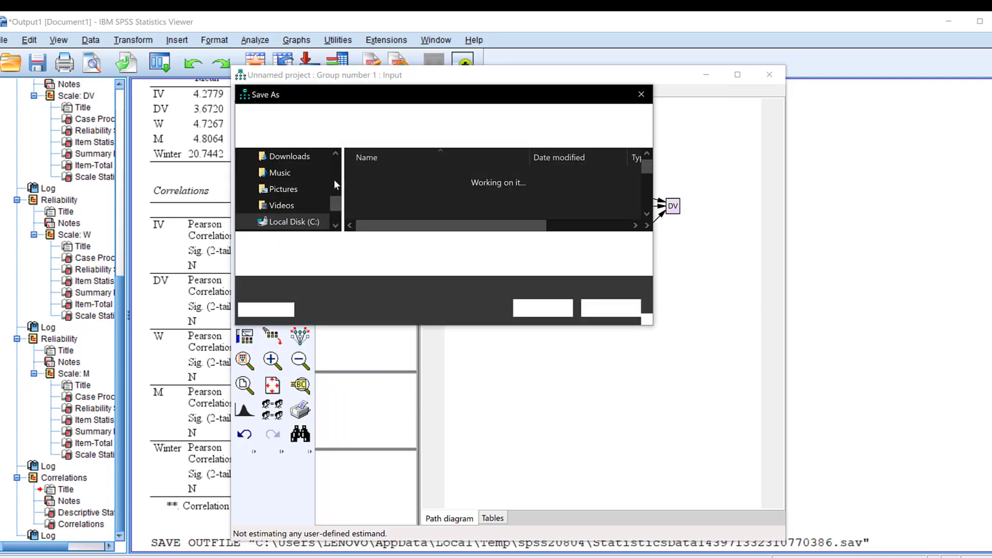
pyautogui.scroll(5, 290, 176)
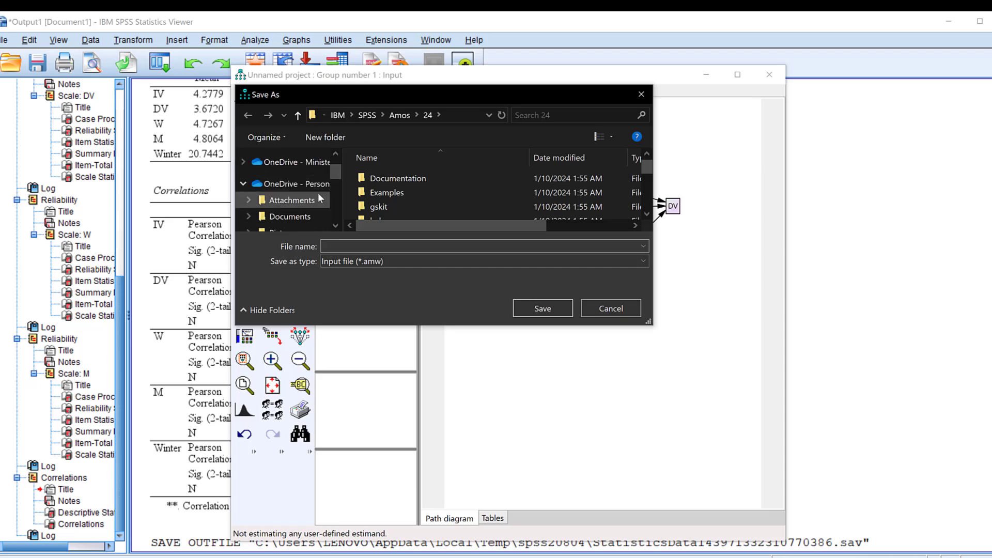
pyautogui.scroll(-2, 318, 193)
pyautogui.click(305, 226)
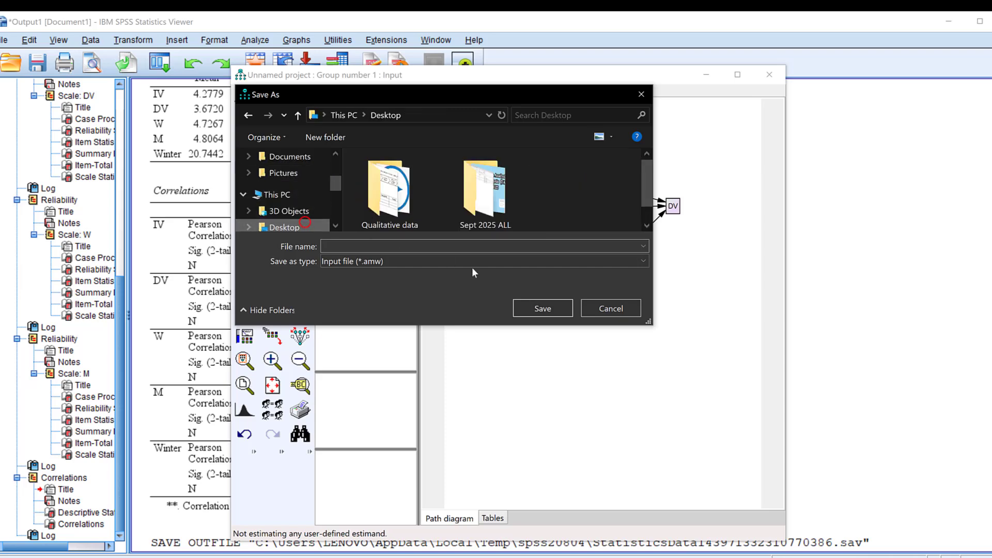
pyautogui.click(542, 309)
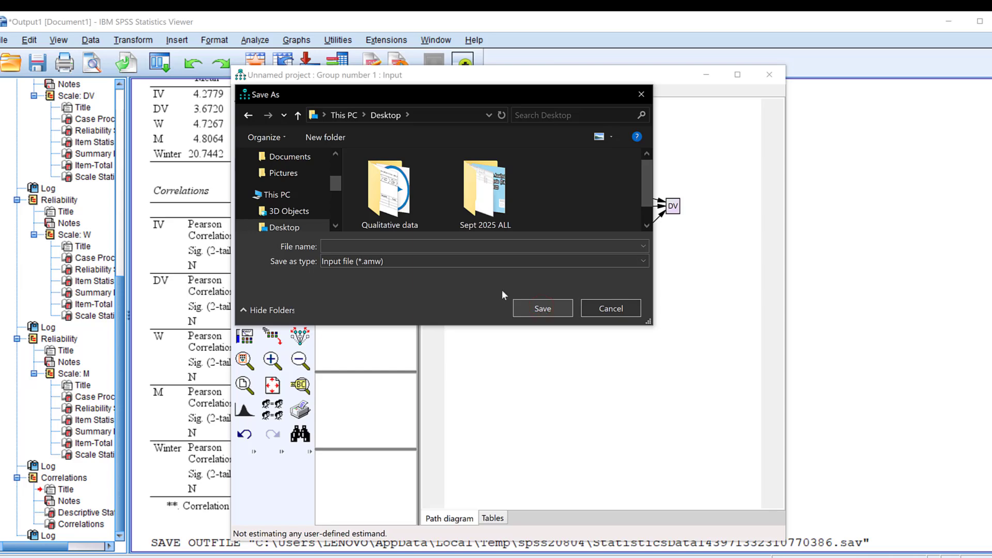
pyautogui.click(355, 245)
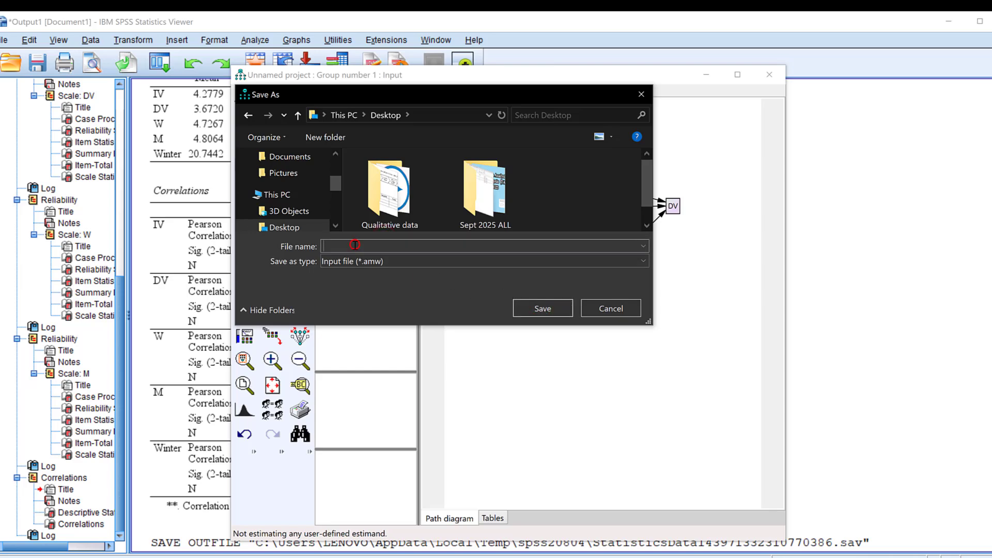
pyautogui.write('WMAMOS')
pyautogui.press('Return')
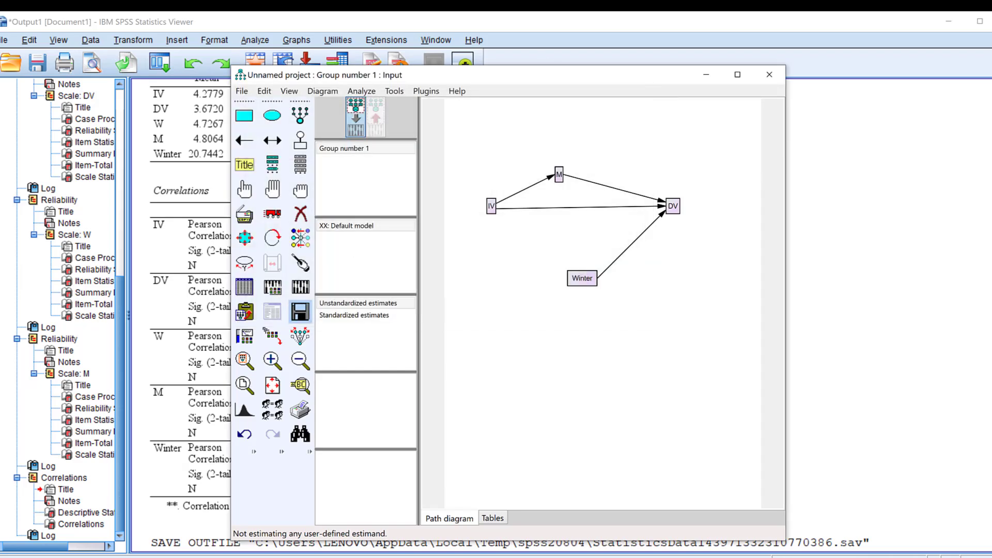
# Step: Try to calculate the estimates of the saved model and cancel the analysis at the warnings
pyautogui.click(354, 91)
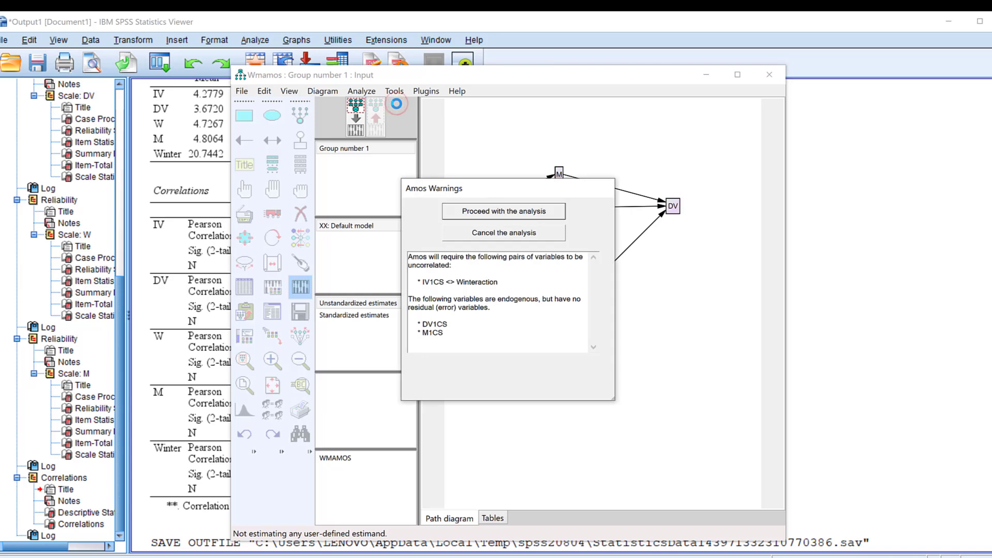
pyautogui.moveTo(563, 199); pyautogui.dragTo(340, 187)
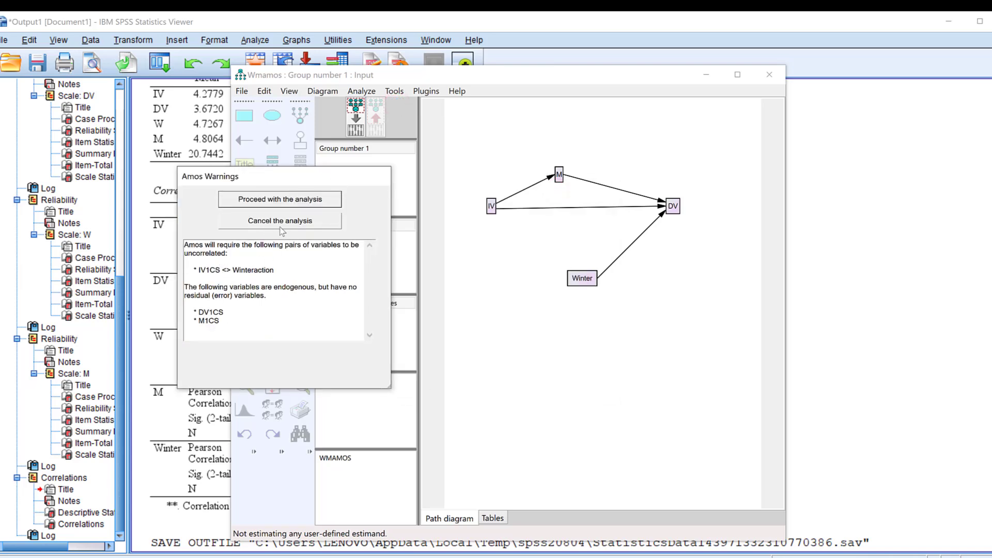
pyautogui.click(280, 222)
# Step: Add residual variables to DV and M, and label them with the Name Unobserved Variables plugin
pyautogui.click(307, 141)
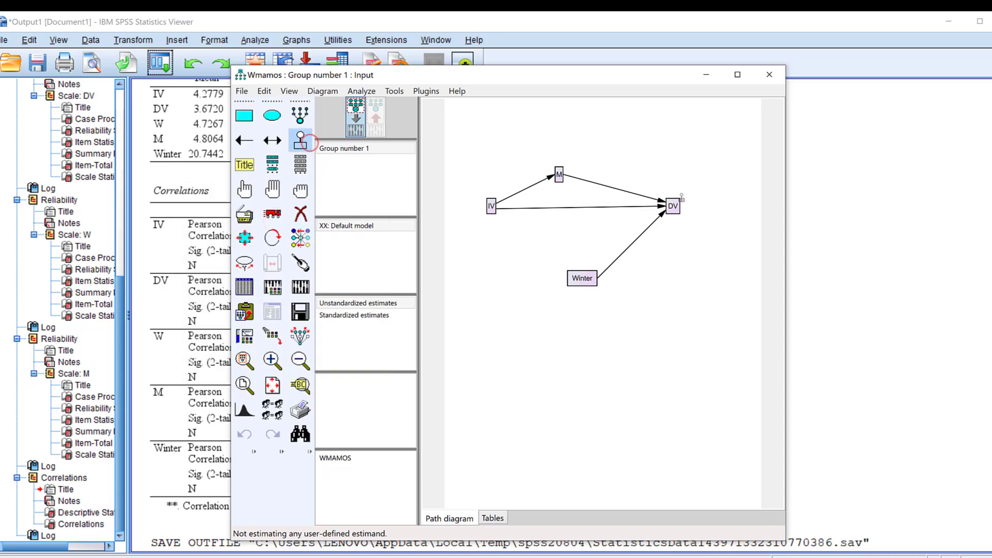
pyautogui.click(672, 204)
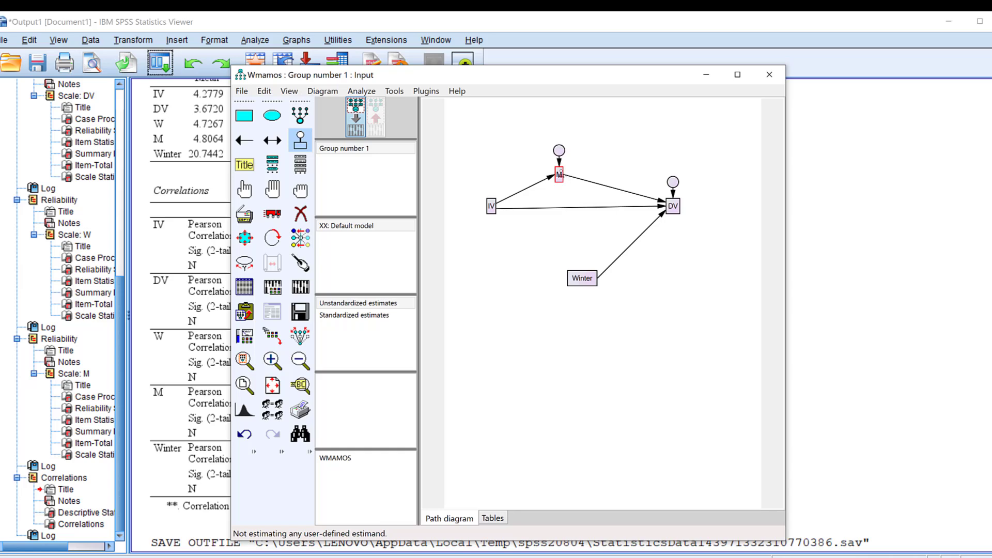
pyautogui.click(426, 91)
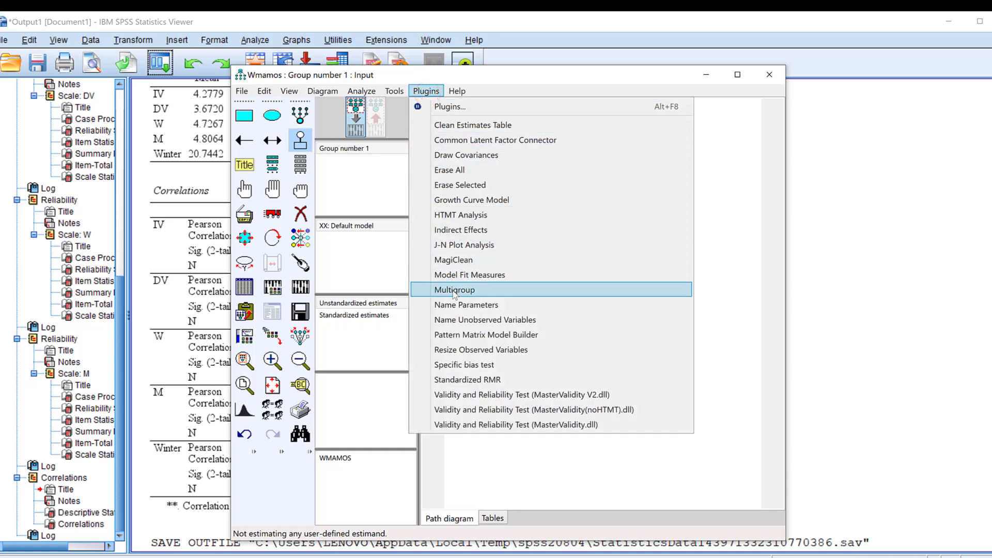
pyautogui.click(455, 319)
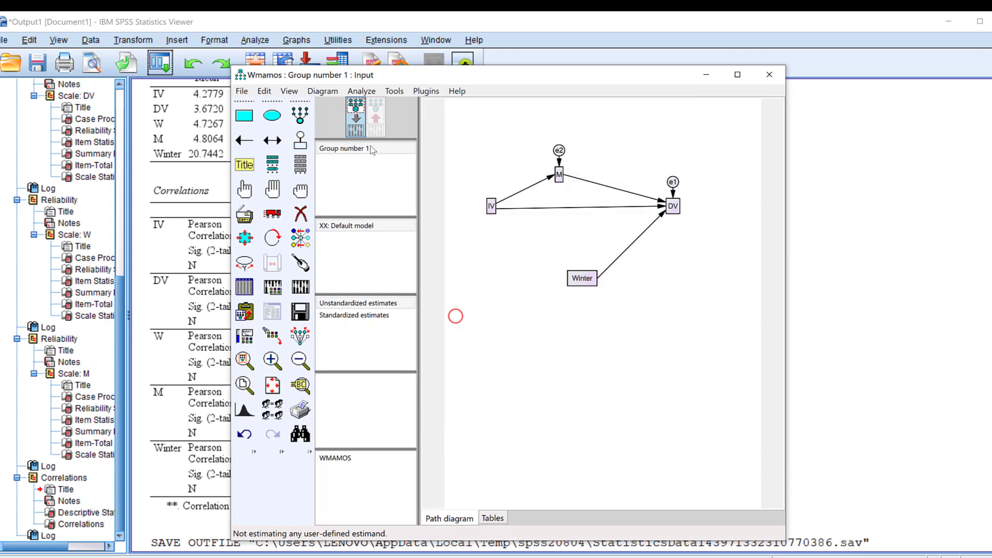
# Step: Try to calculate the estimates with the residuals in place, proceeding with the analysis despite the uncorrelated-variables warning
pyautogui.click(361, 91)
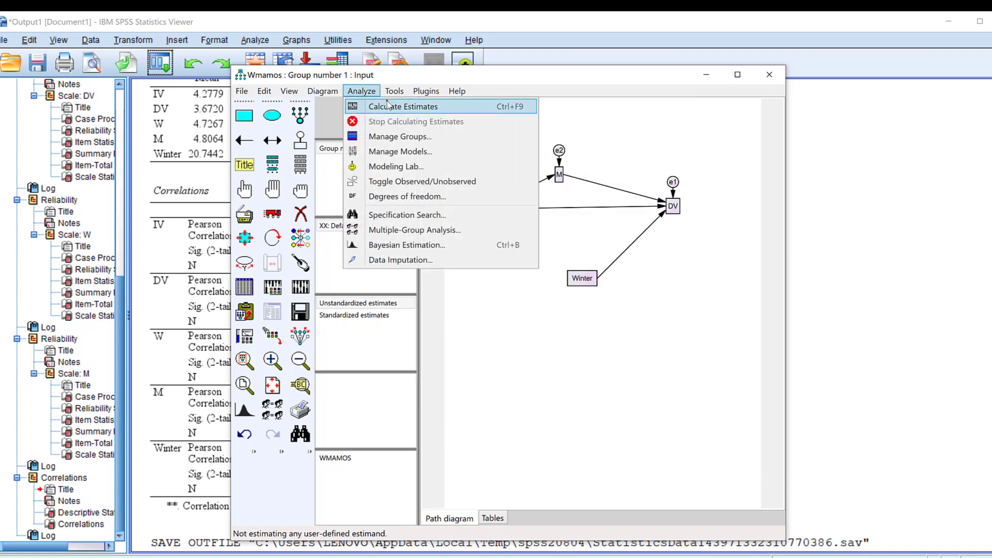
pyautogui.click(387, 106)
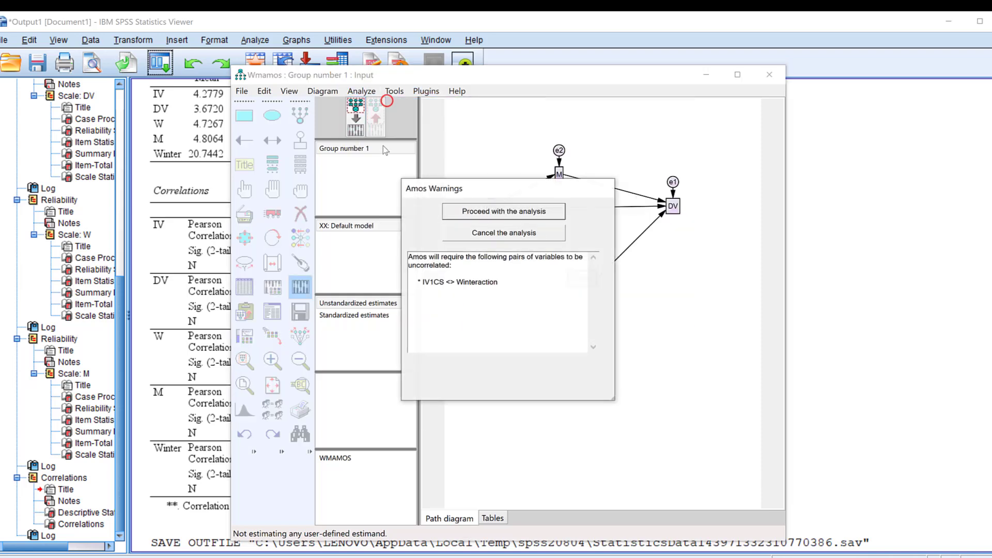
pyautogui.click(505, 212)
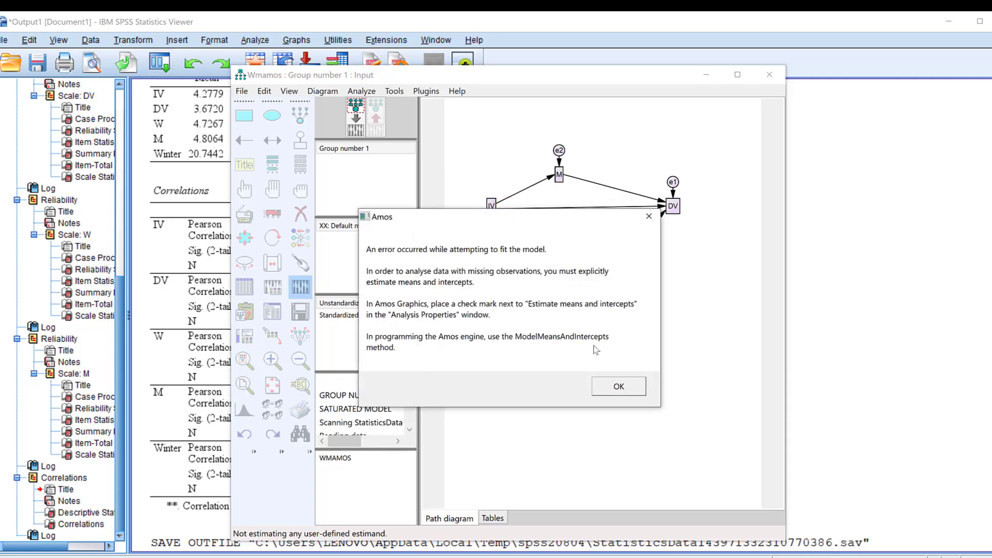
pyautogui.click(621, 387)
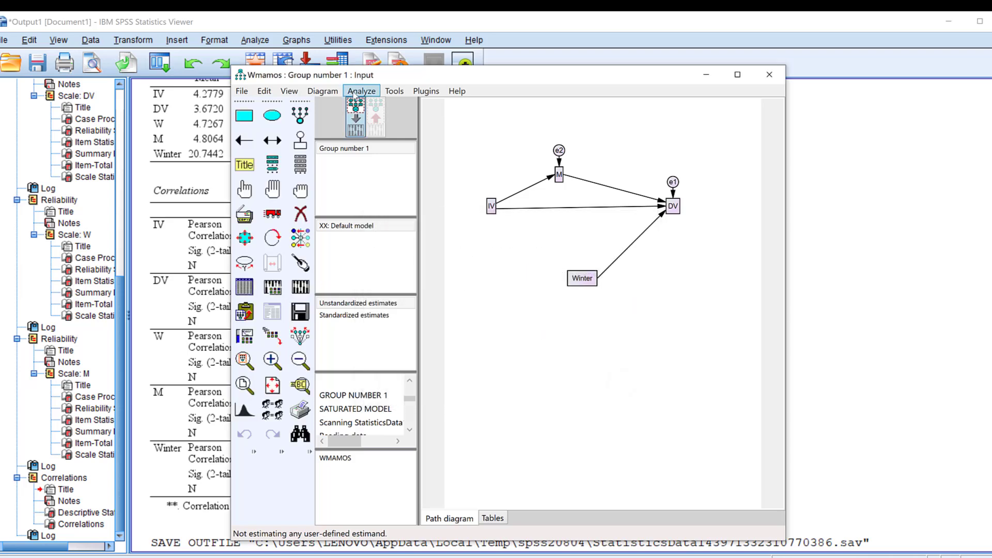
pyautogui.click(241, 91)
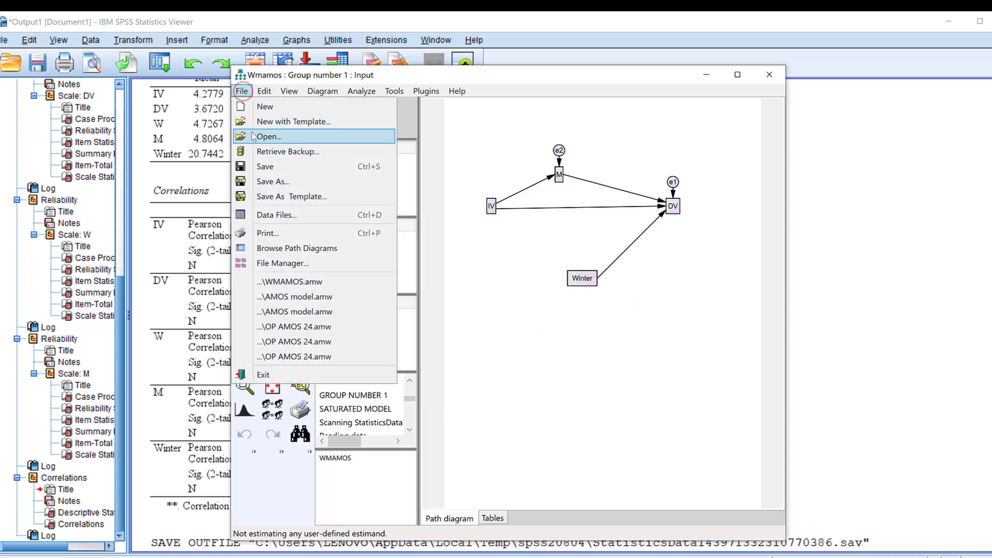
pyautogui.press('Escape')
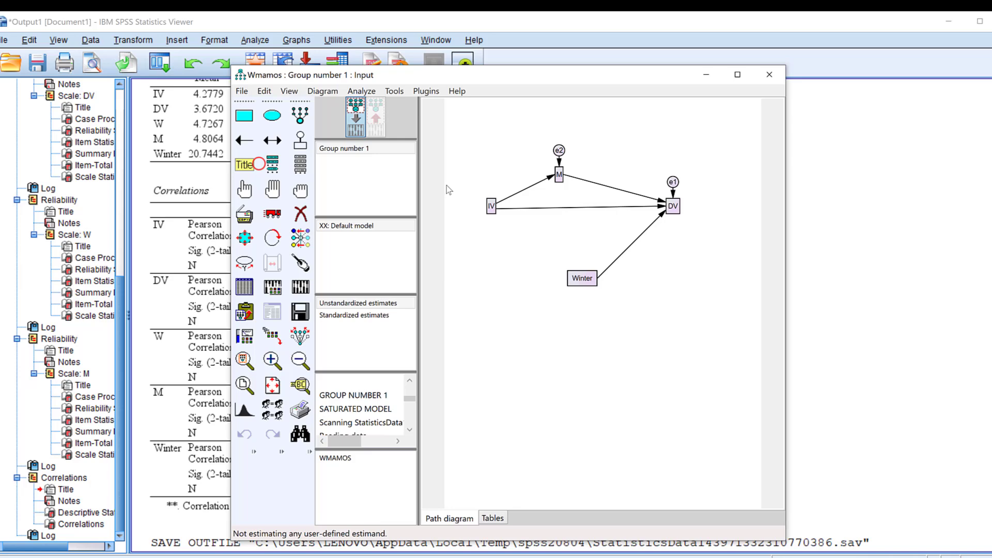
# Step: Retry the estimate calculation twice, proceeding with IV1CS and Winteraction left uncorrelated
pyautogui.click(361, 91)
pyautogui.click(394, 107)
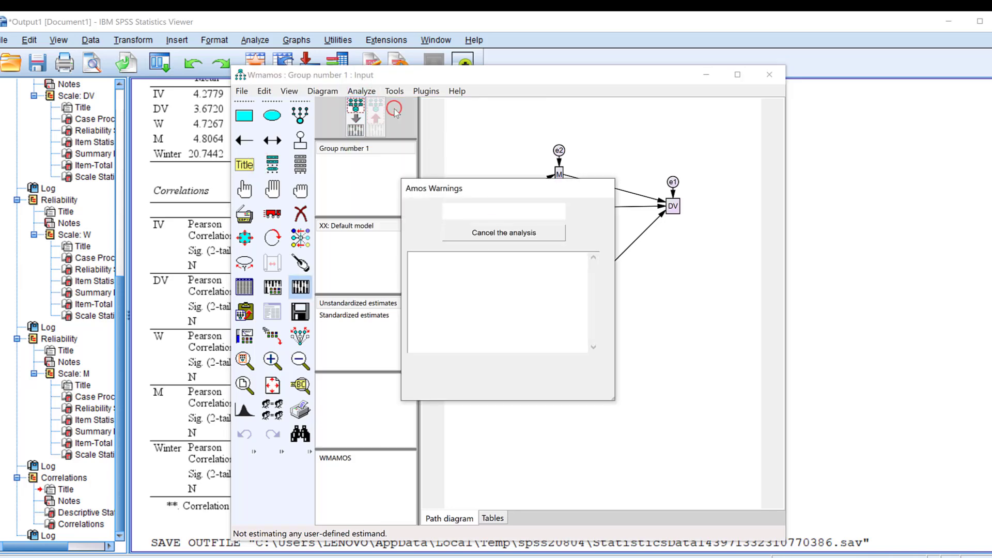
pyautogui.click(512, 210)
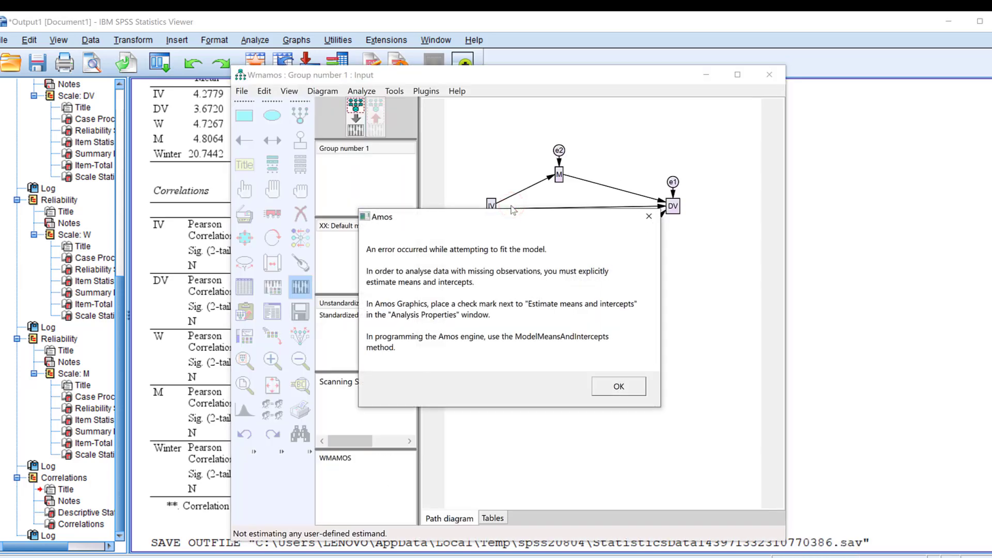
pyautogui.click(648, 217)
pyautogui.click(361, 91)
pyautogui.click(398, 107)
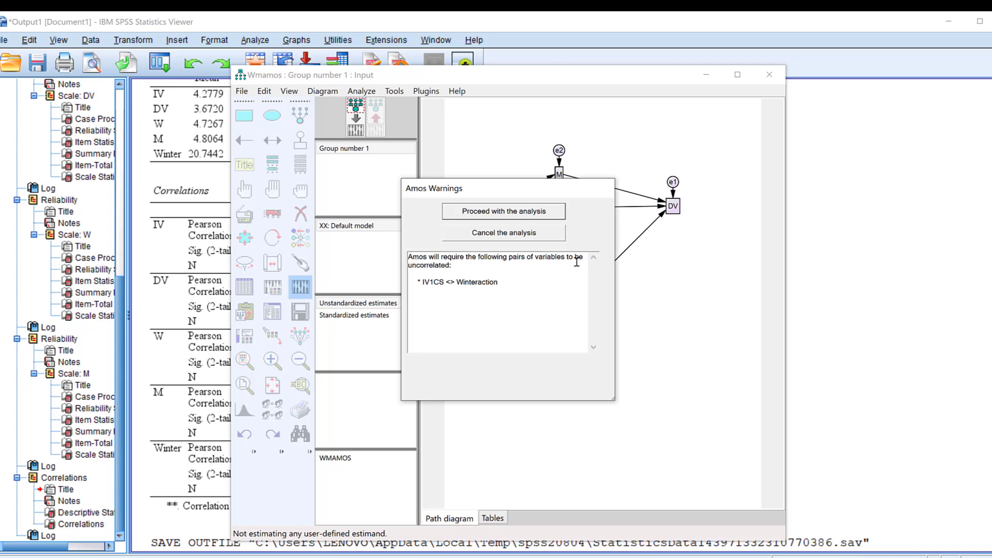
pyautogui.click(506, 212)
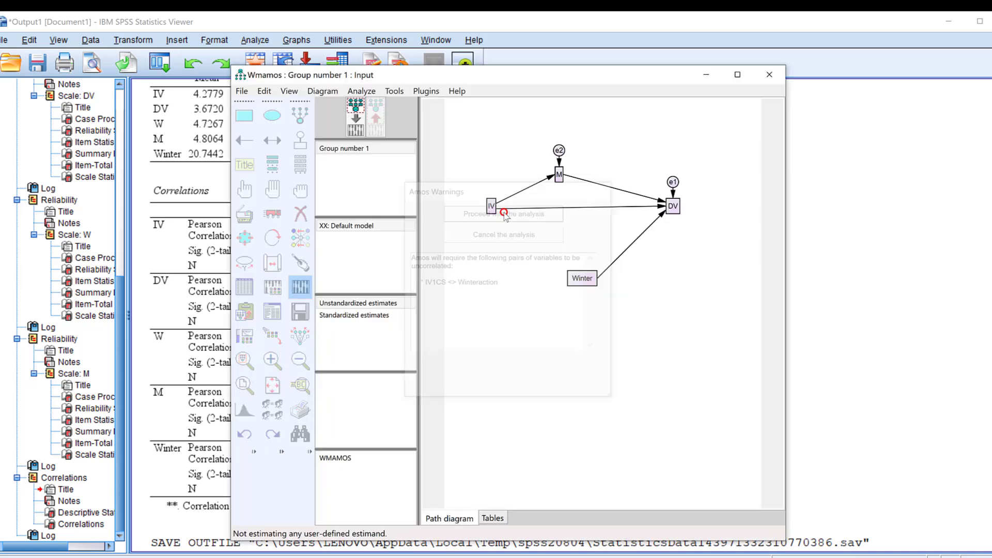
pyautogui.click(647, 216)
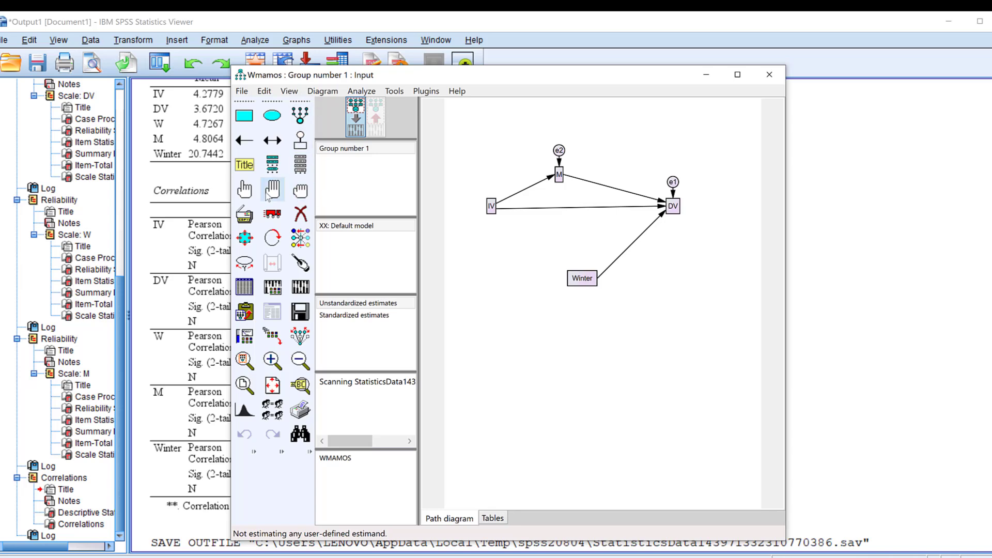
# Step: Move the Winter box directly below IV and link the two with a double-headed covariance arrow
pyautogui.click(244, 189)
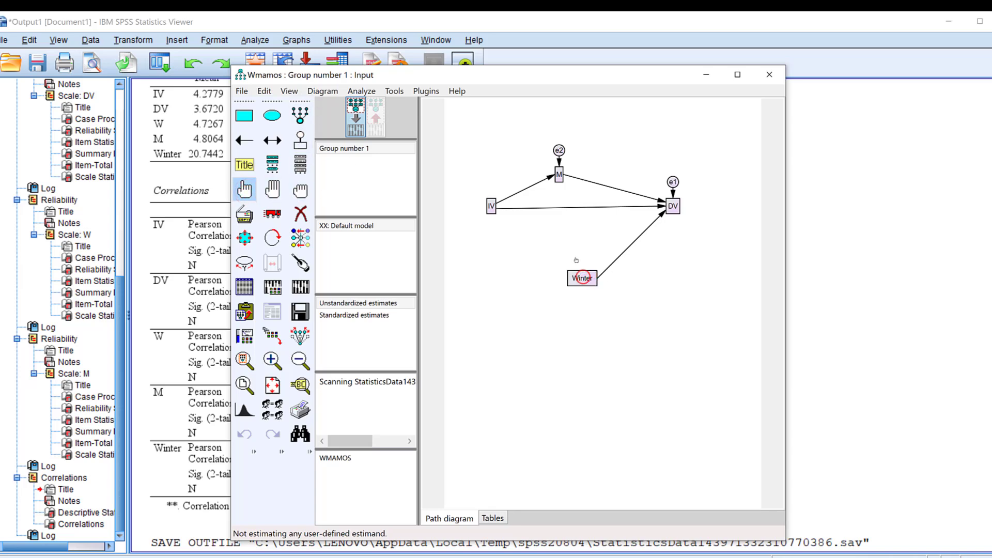
pyautogui.click(272, 214)
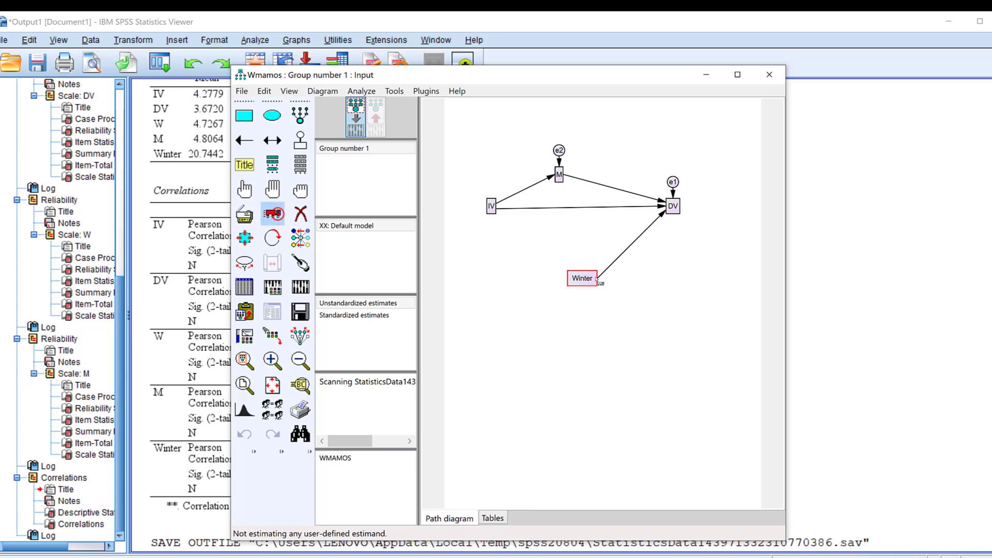
pyautogui.moveTo(579, 277); pyautogui.dragTo(575, 241)
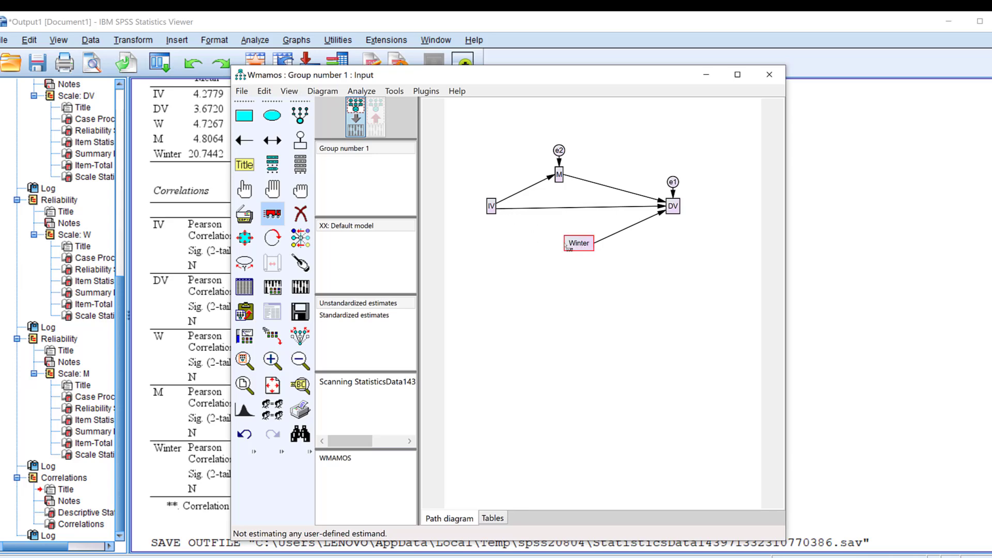
pyautogui.moveTo(589, 249); pyautogui.dragTo(499, 236)
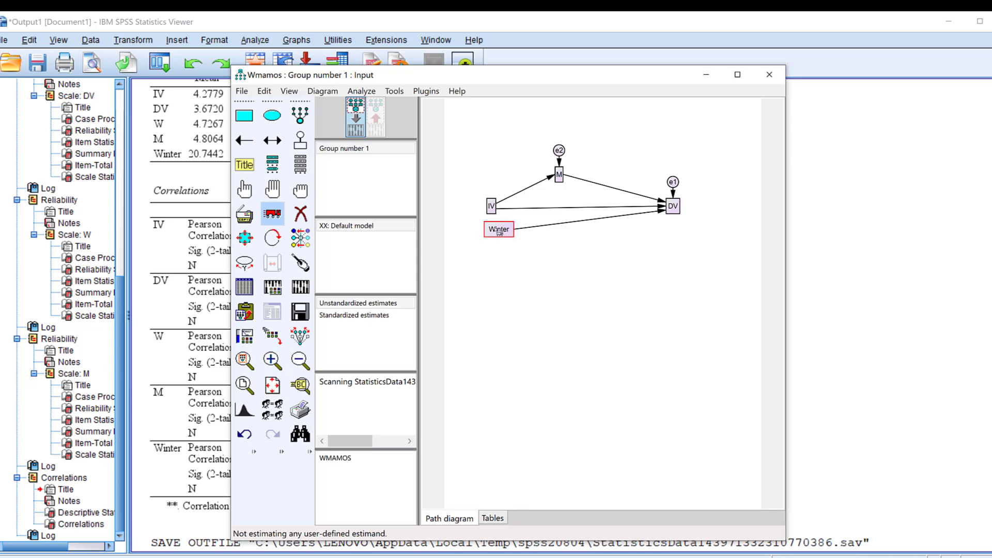
pyautogui.click(272, 140)
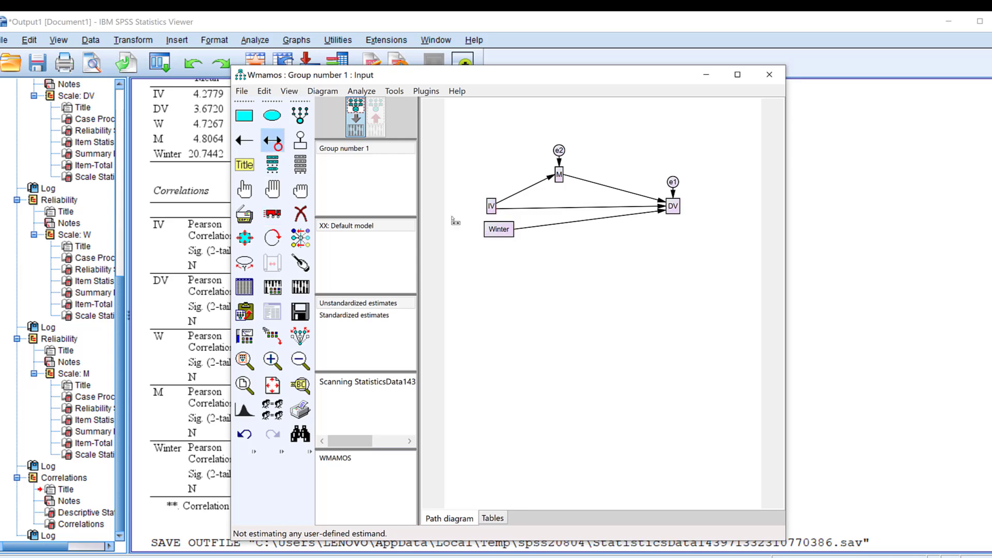
pyautogui.moveTo(488, 227); pyautogui.dragTo(490, 206)
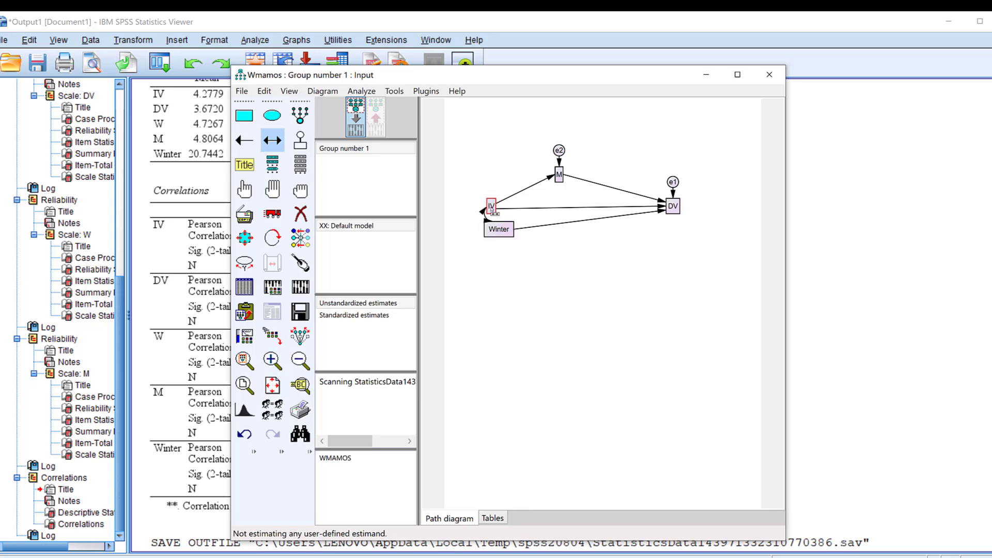
# Step: Try to calculate the estimates with the covariance between IV and Winter in place
pyautogui.click(361, 91)
pyautogui.click(401, 106)
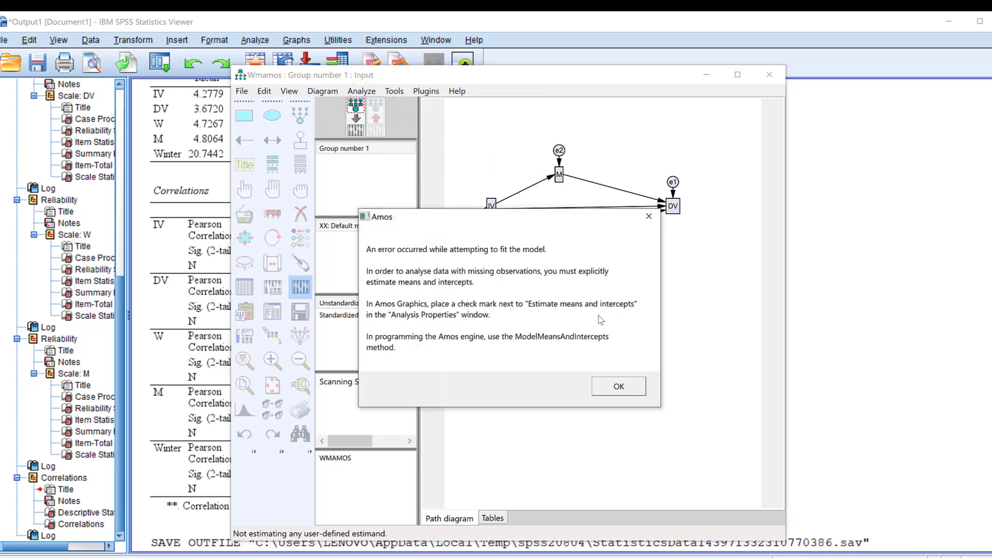
pyautogui.click(619, 387)
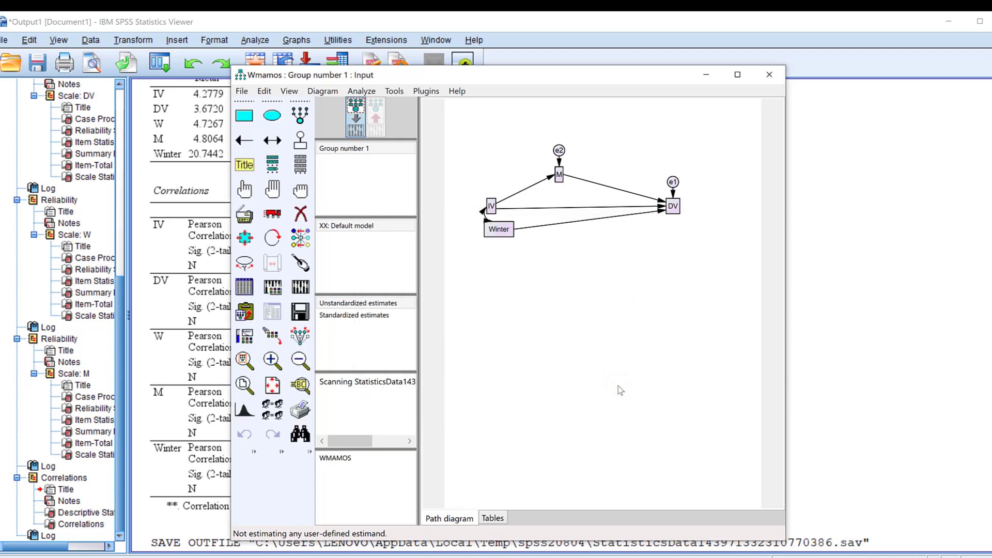
# Step: Erase the covariance arrow between IV and Winter, and save the model with the path diagram fitted to the page
pyautogui.click(300, 212)
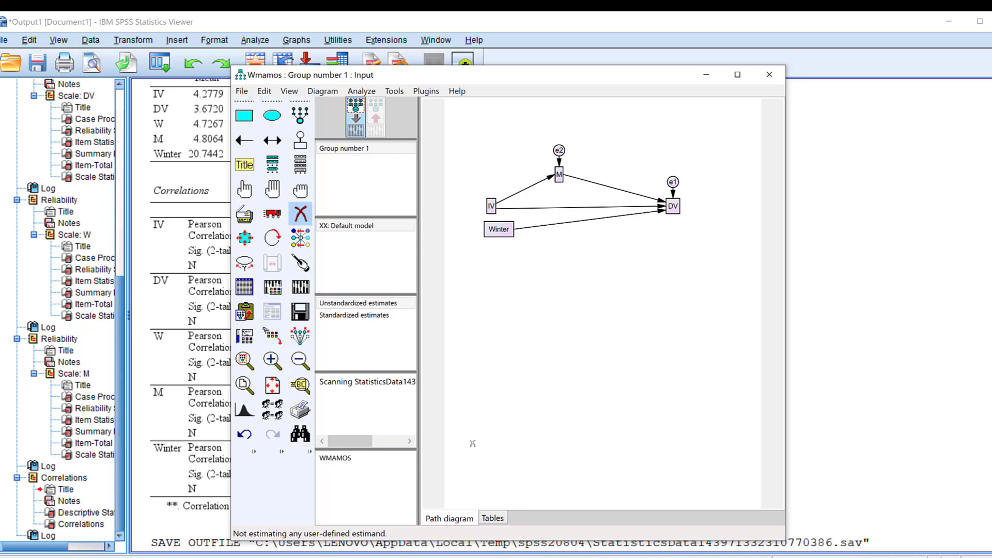
pyautogui.click(272, 384)
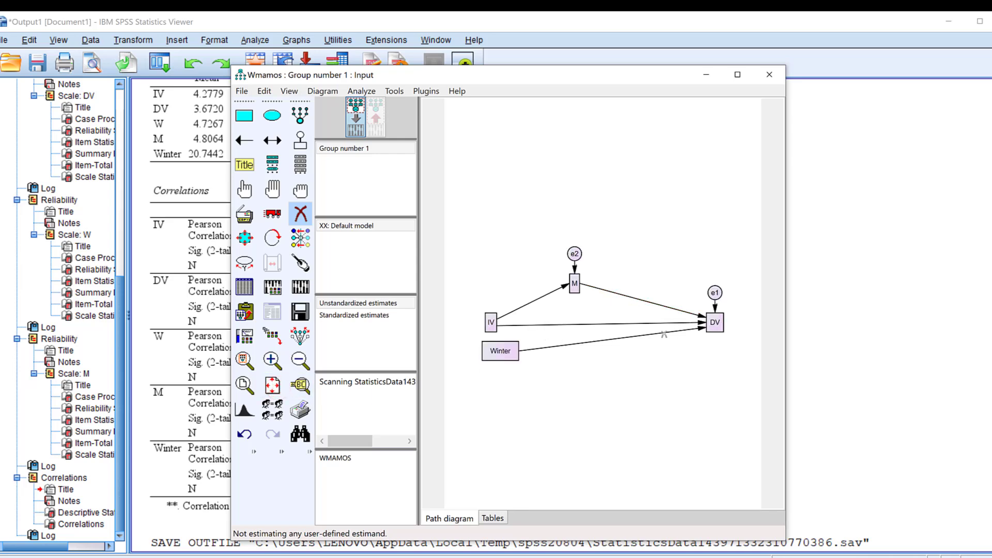
pyautogui.click(272, 385)
pyautogui.click(243, 93)
pyautogui.click(264, 165)
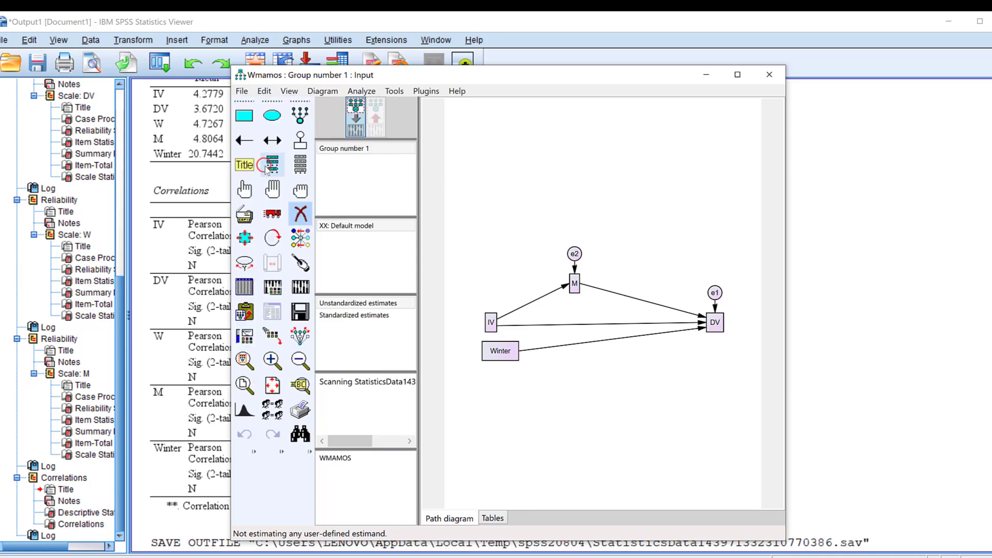
# Step: Close Amos and SPSS, saving the SAMPLE DATA SPSS.sav data set and discarding both output documents
pyautogui.click(762, 75)
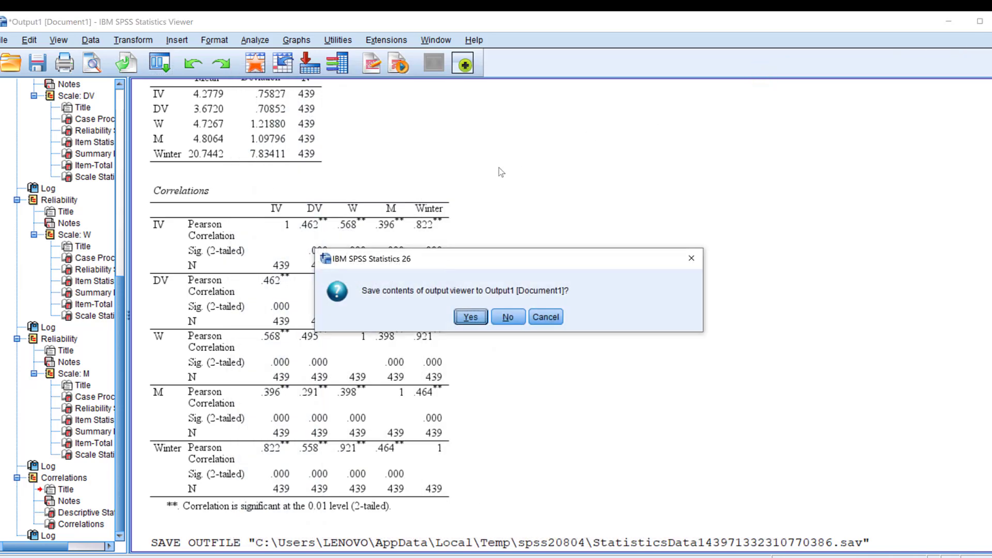
pyautogui.click(506, 317)
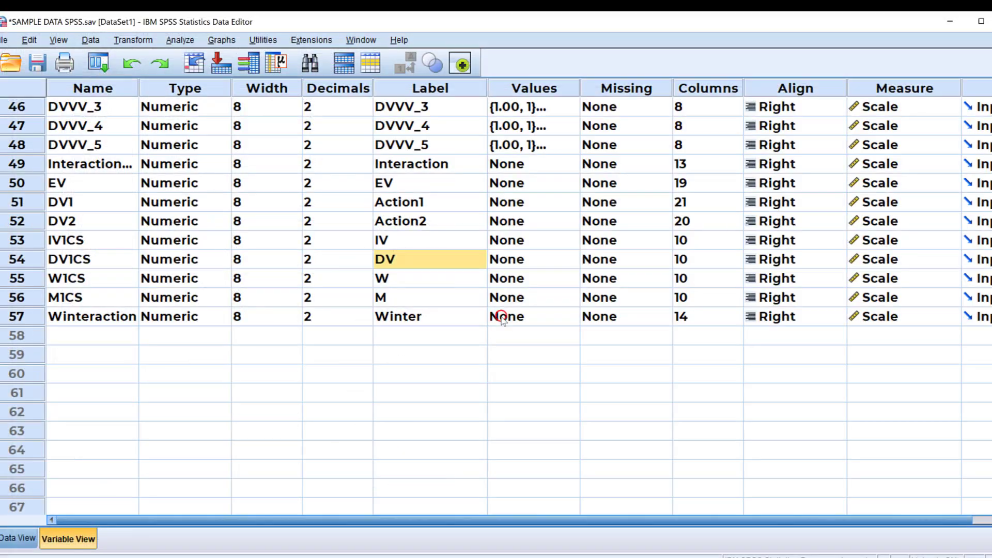
pyautogui.click(43, 72)
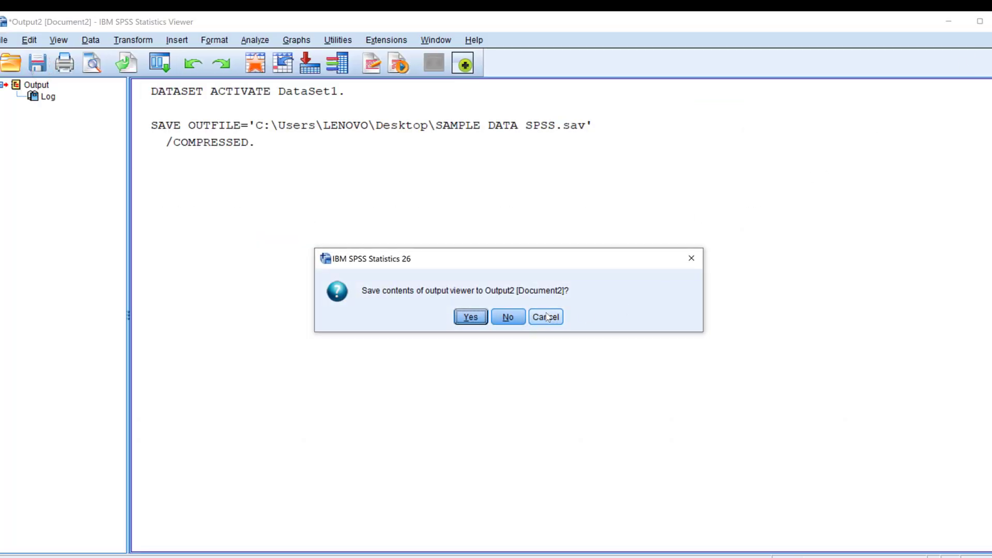
pyautogui.click(519, 312)
pyautogui.click(991, 21)
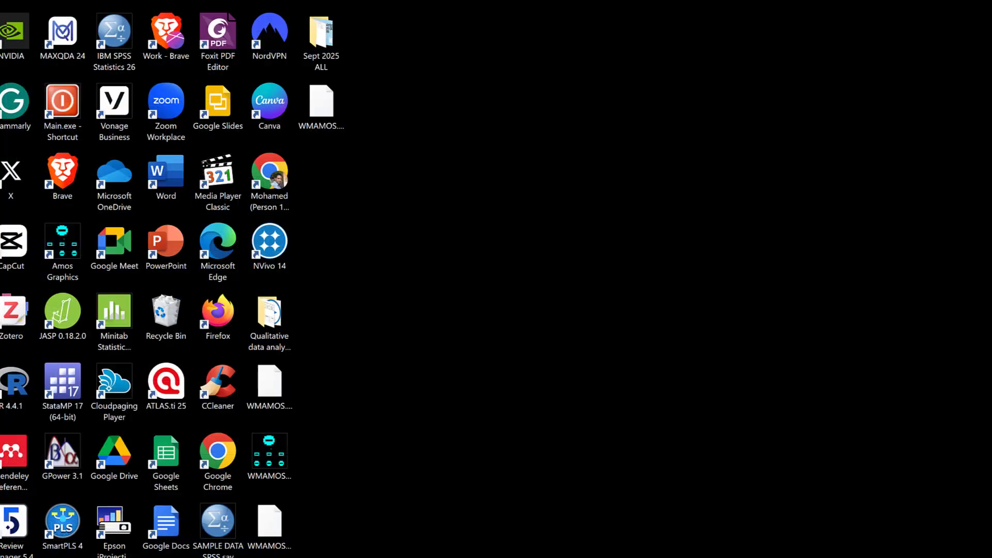
# Step: Reopen the WMAMOS model from the desktop in a maximized window and check which variables its dataset offers
pyautogui.click(282, 465)
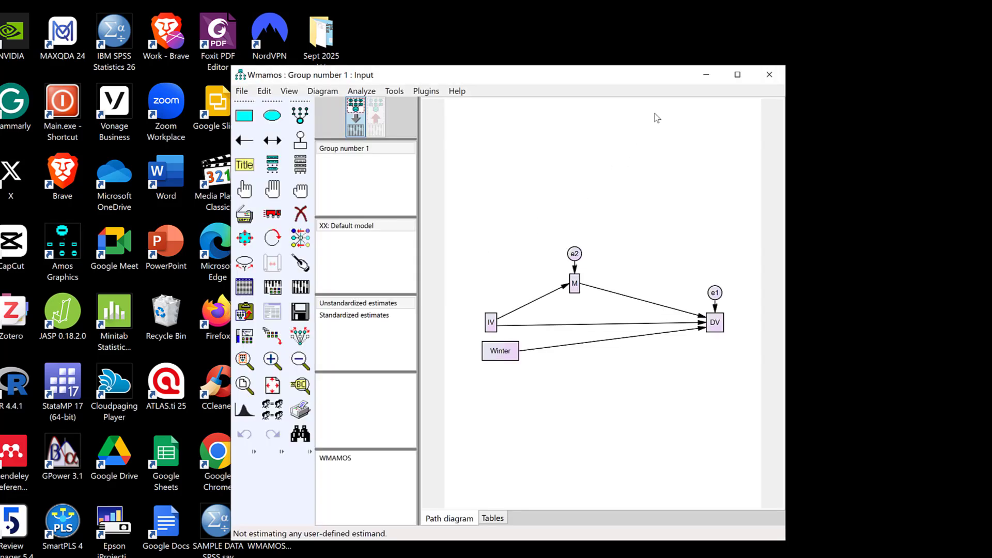
pyautogui.click(734, 75)
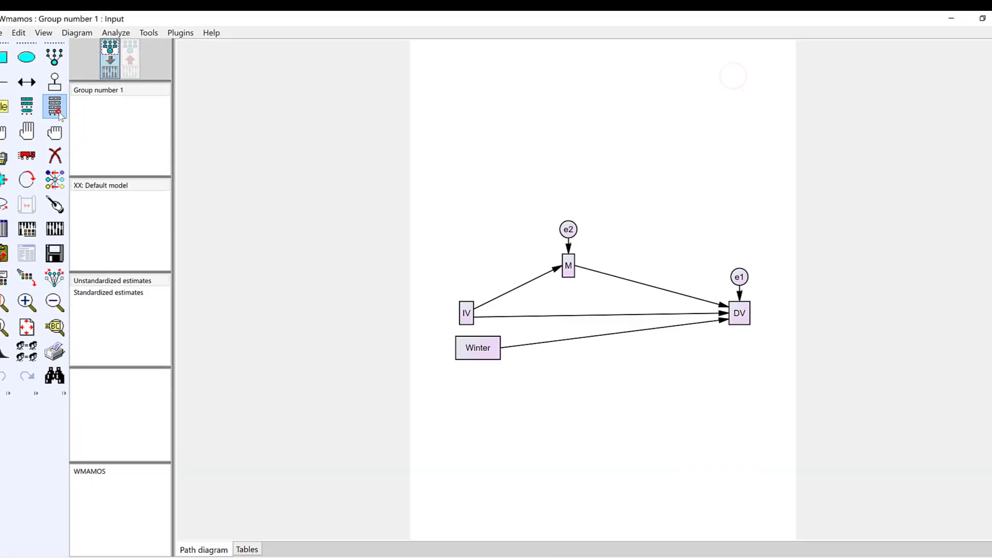
pyautogui.click(58, 111)
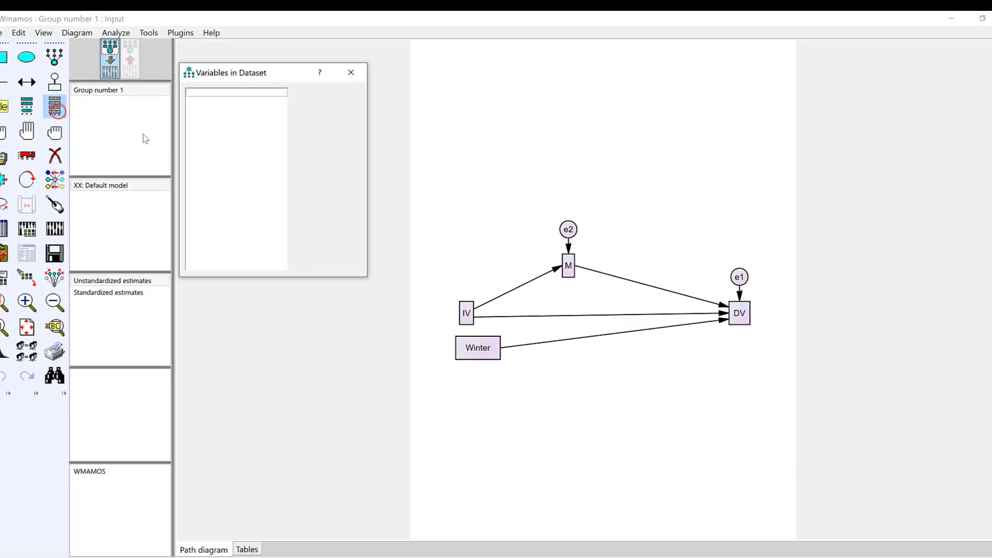
pyautogui.click(351, 74)
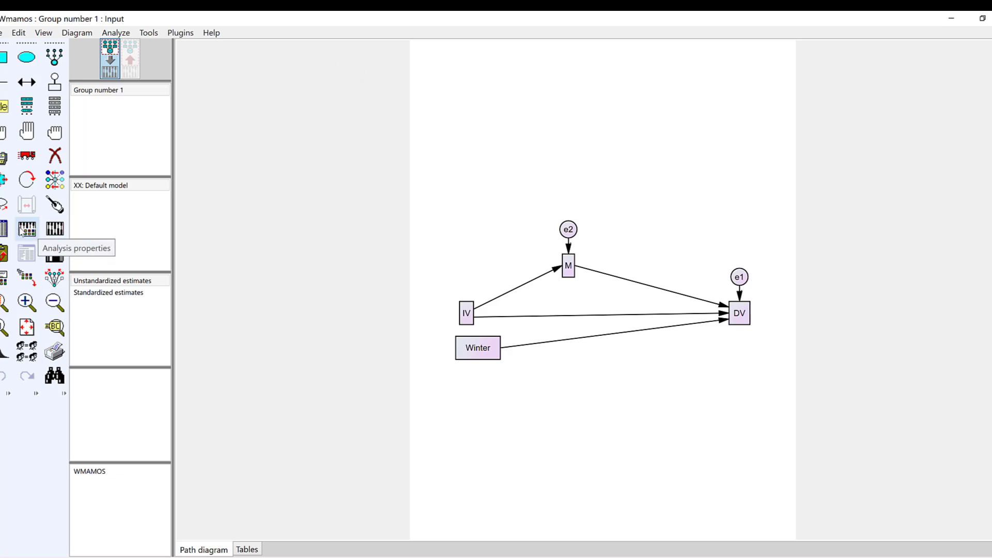
# Step: Accept the working data file for Group number 1 and try to calculate the estimates
pyautogui.click(4, 228)
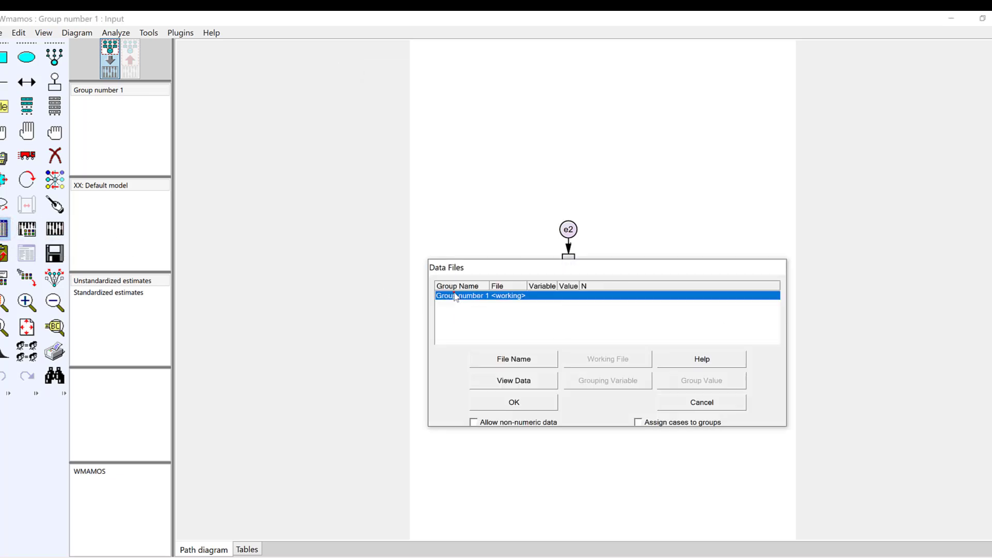
pyautogui.click(502, 407)
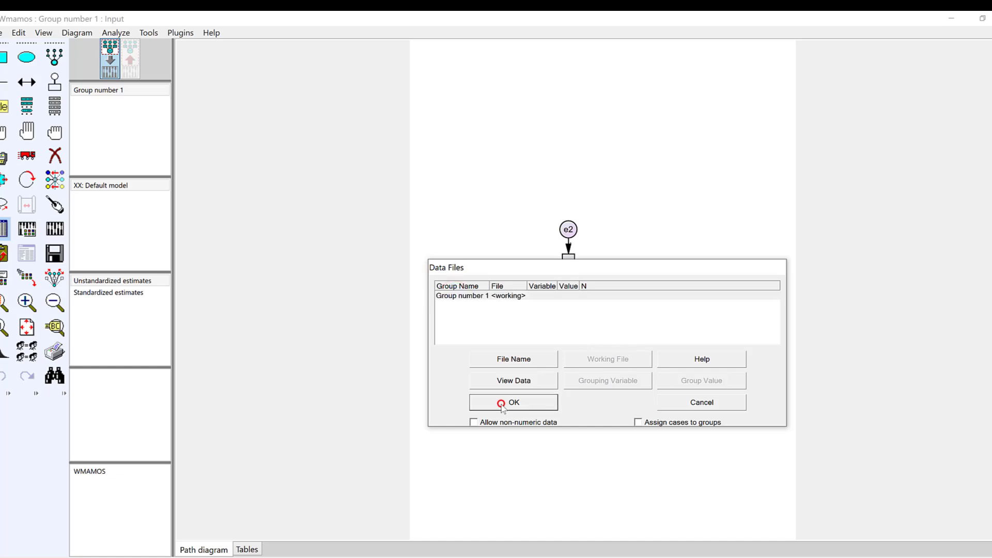
pyautogui.click(116, 32)
pyautogui.click(137, 46)
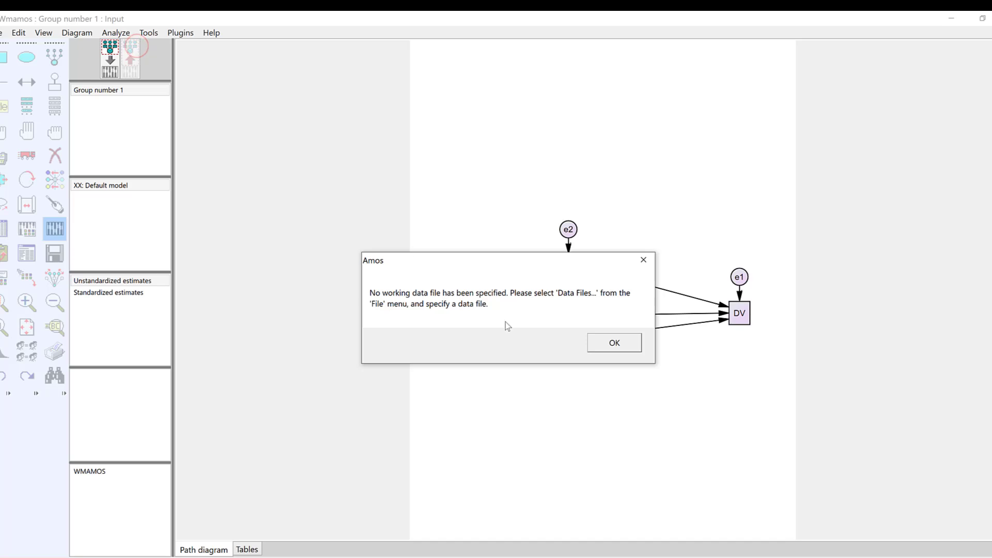
pyautogui.click(614, 343)
# Step: Reselect Group number 1 with its working data file and retry the estimate calculation
pyautogui.click(2, 33)
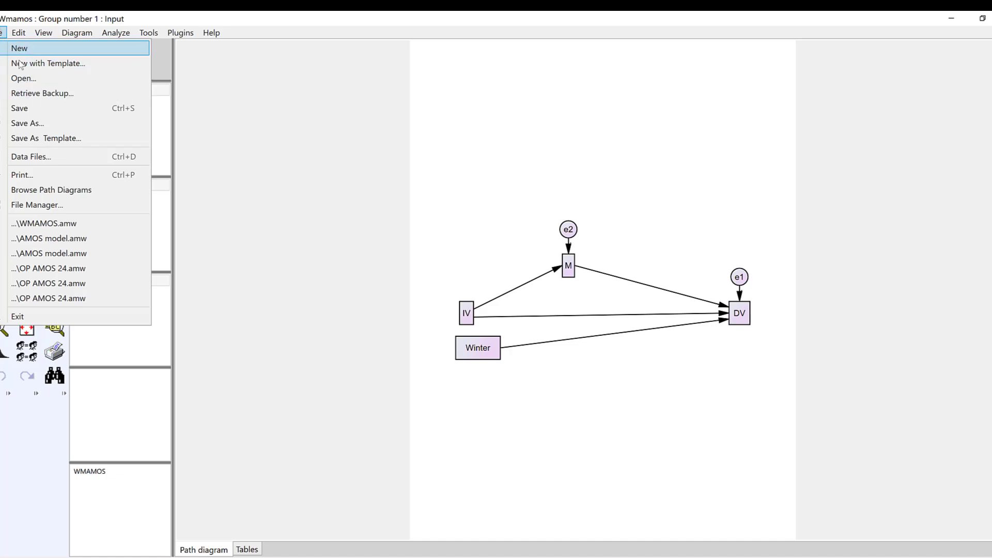
pyautogui.click(30, 157)
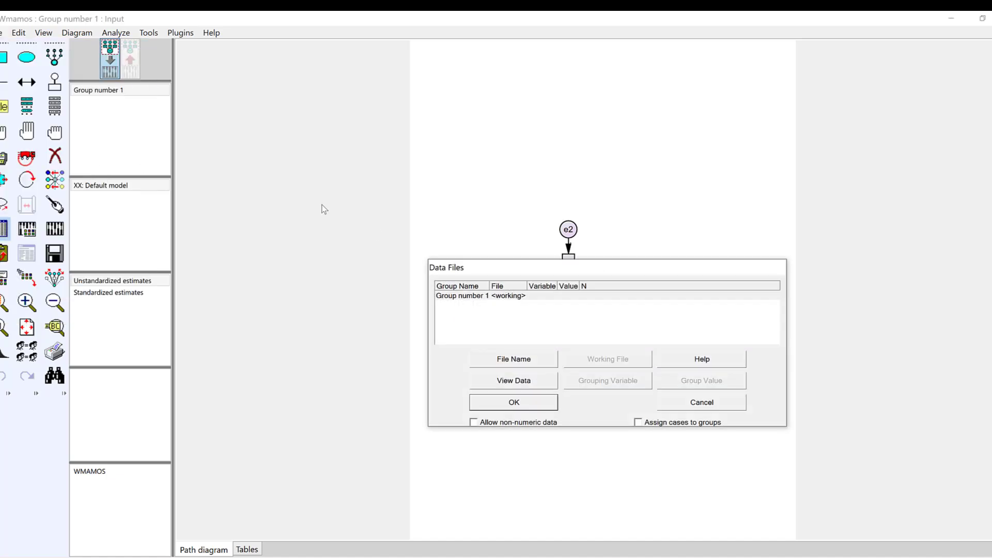
pyautogui.click(495, 297)
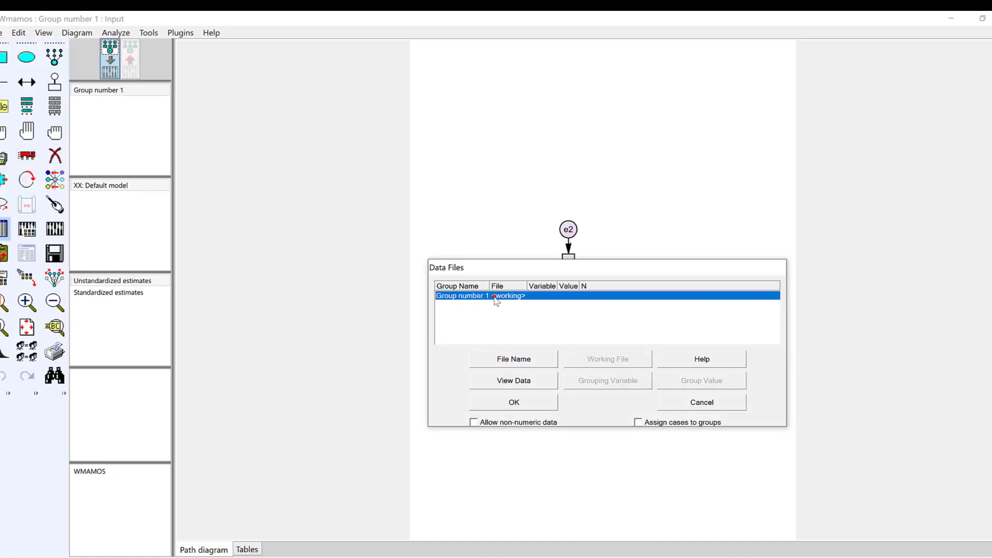
pyautogui.click(512, 402)
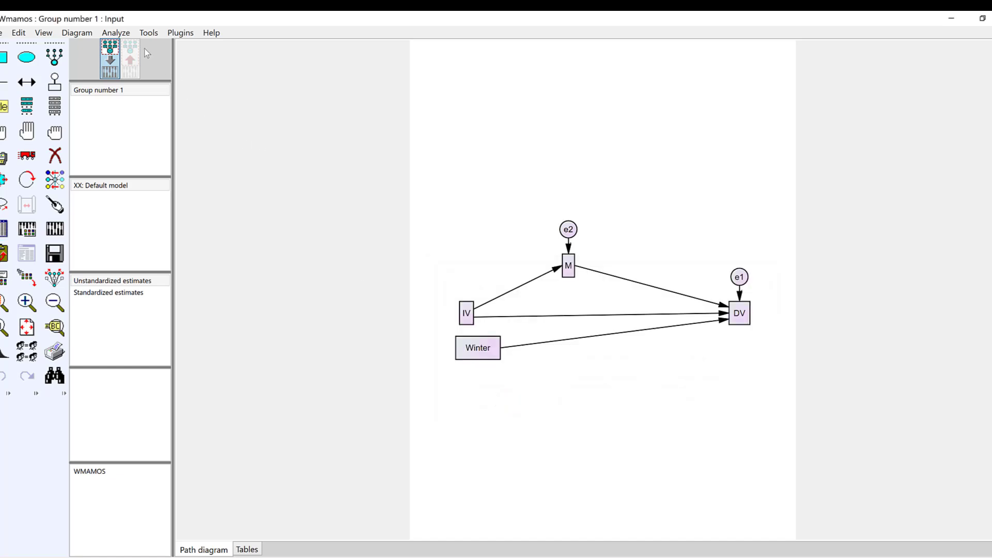
pyautogui.click(114, 34)
pyautogui.click(126, 48)
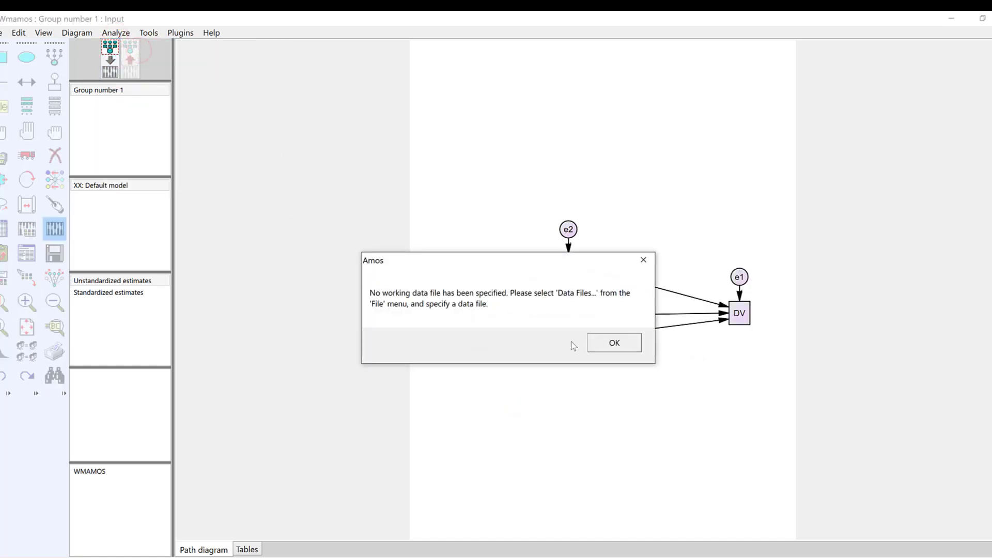
pyautogui.click(609, 345)
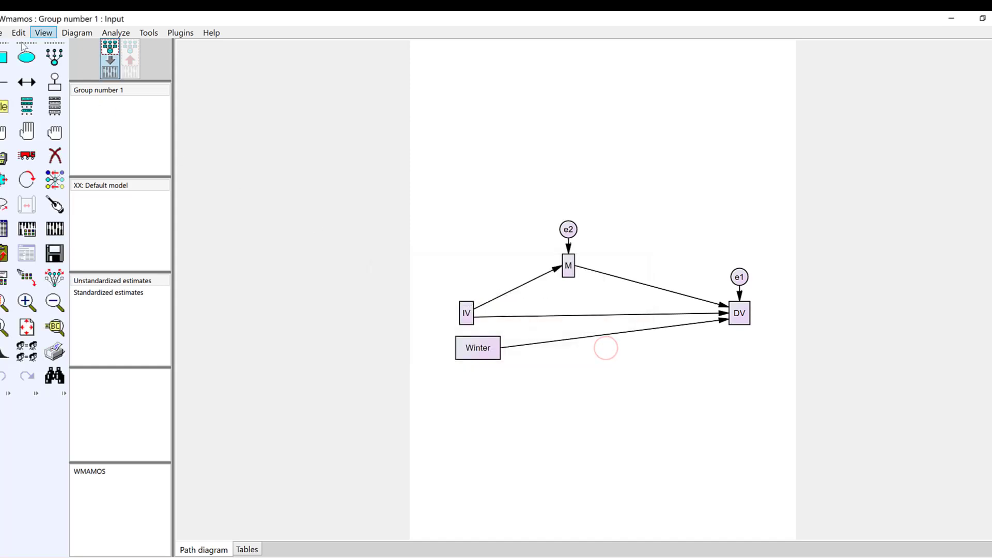
# Step: Try to view the data of Group number 1, and assign SAMPLE DATA SPSS.sav from the Desktop as its data file
pyautogui.click(3, 33)
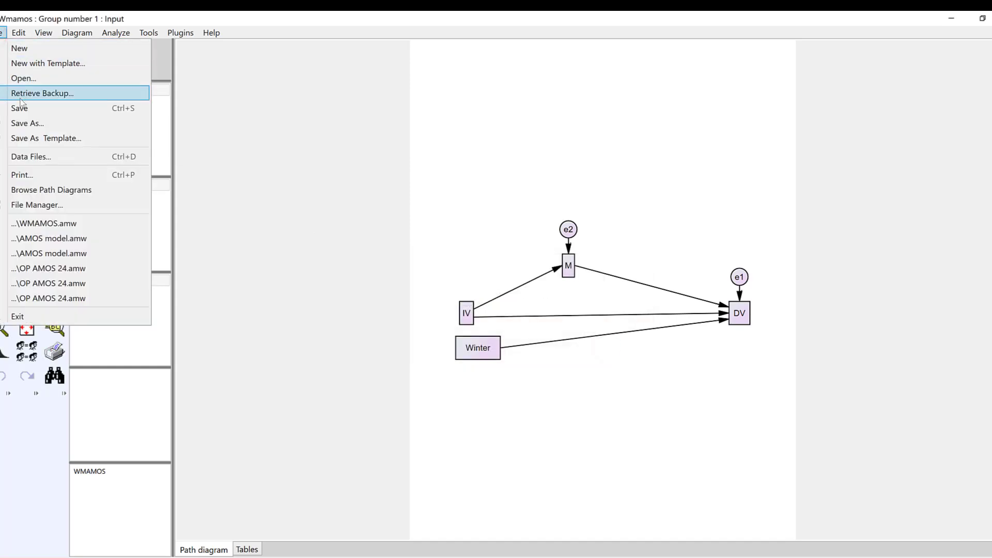
pyautogui.click(31, 157)
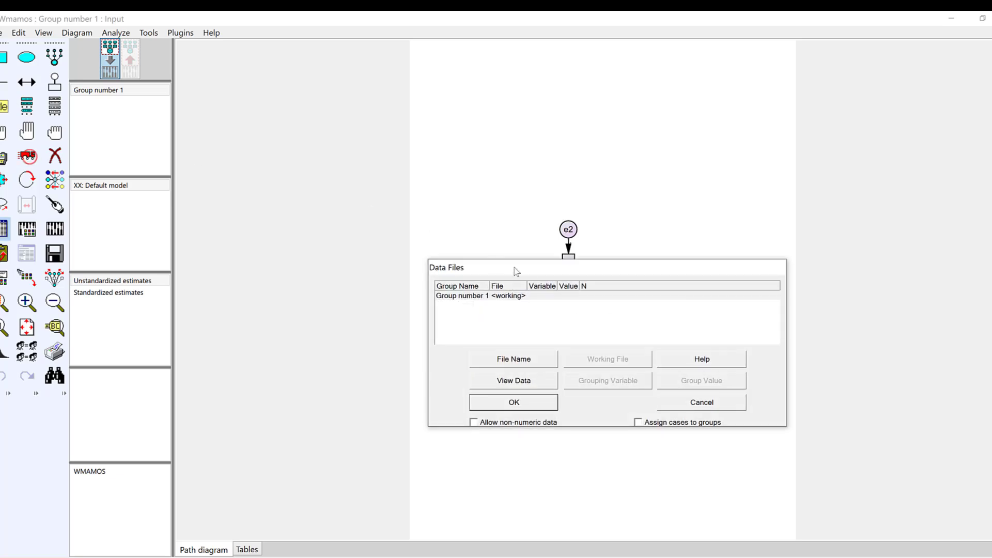
pyautogui.click(472, 299)
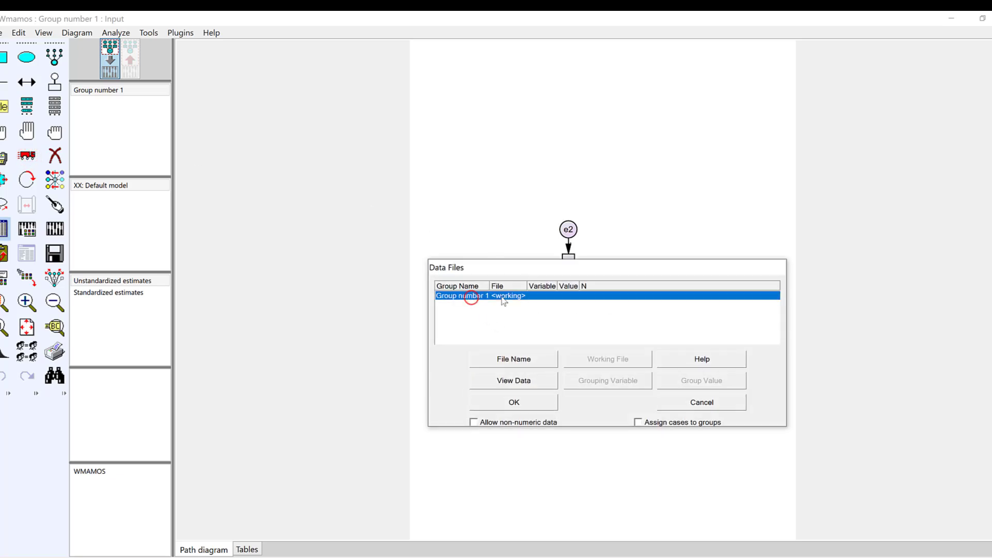
pyautogui.click(518, 383)
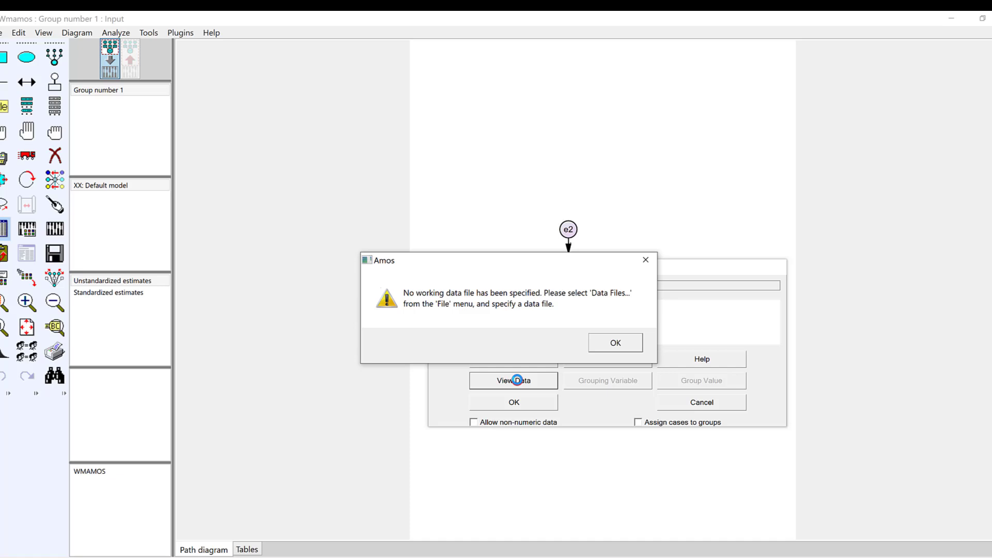
pyautogui.click(616, 345)
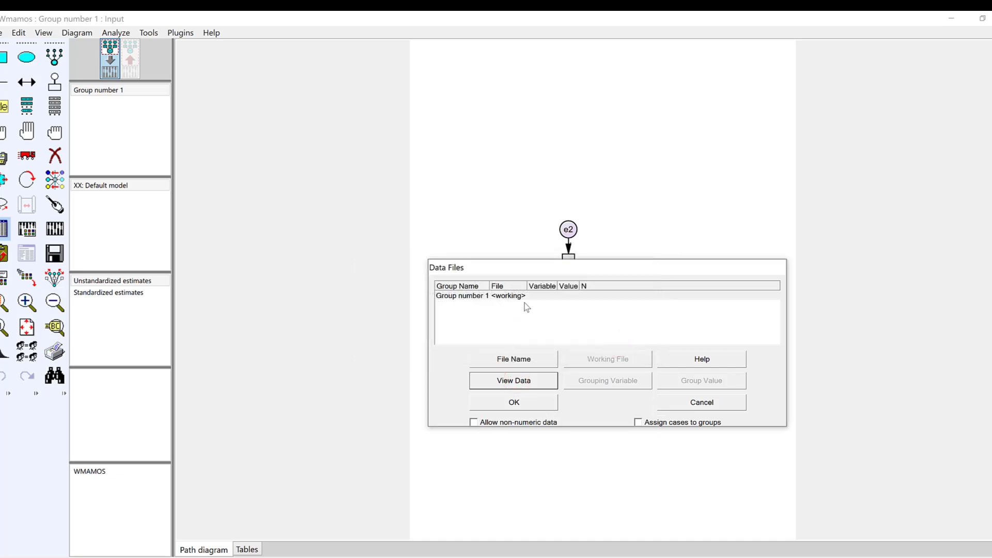
pyautogui.click(507, 359)
pyautogui.click(743, 356)
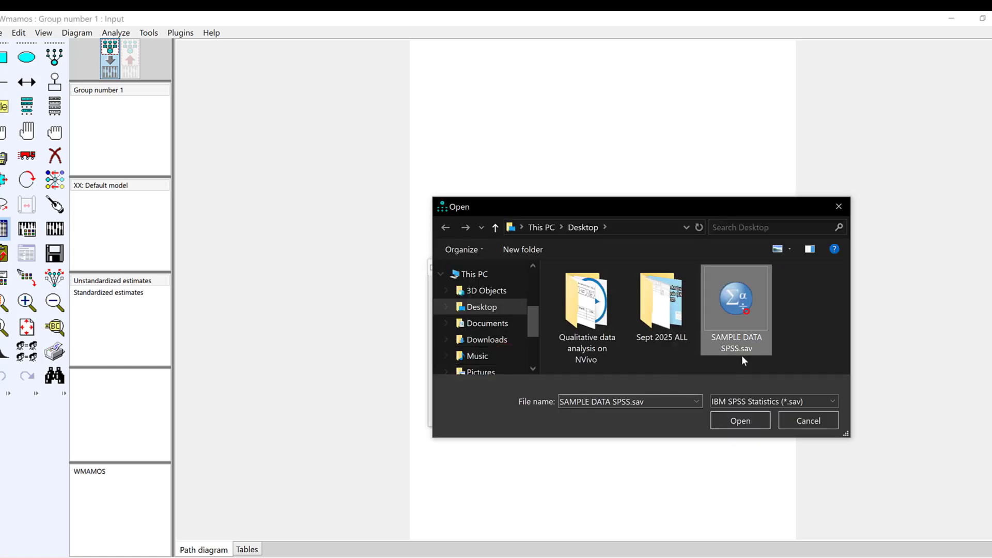
pyautogui.click(732, 422)
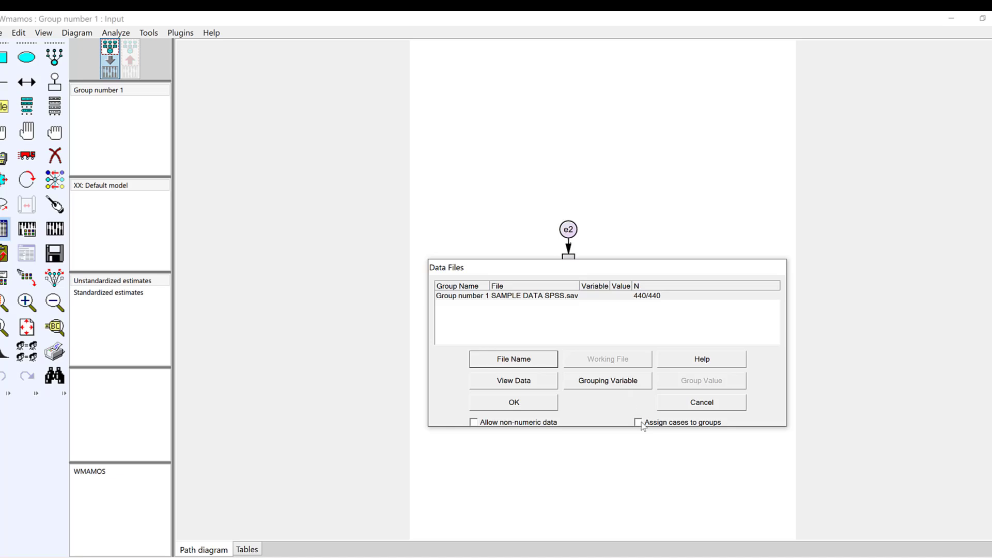
pyautogui.click(514, 403)
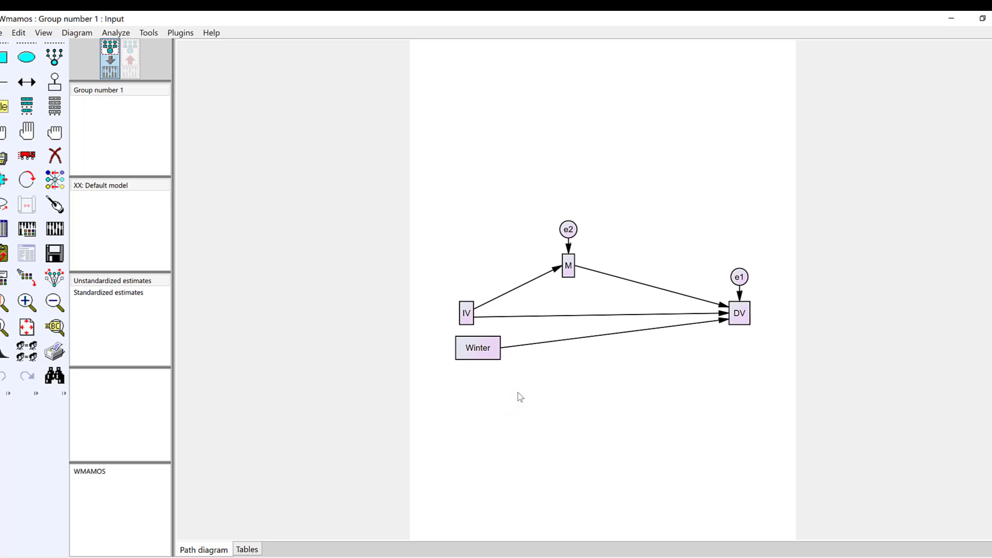
# Step: Try to calculate the estimates from the assigned data file, proceeding with IV1CS and Winteraction uncorrelated
pyautogui.click(116, 32)
pyautogui.click(133, 49)
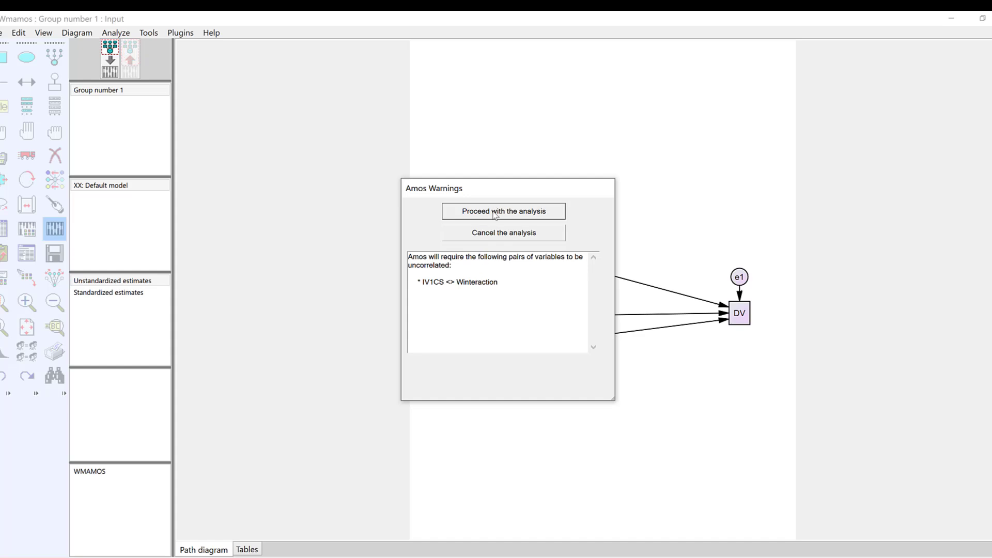
pyautogui.click(494, 212)
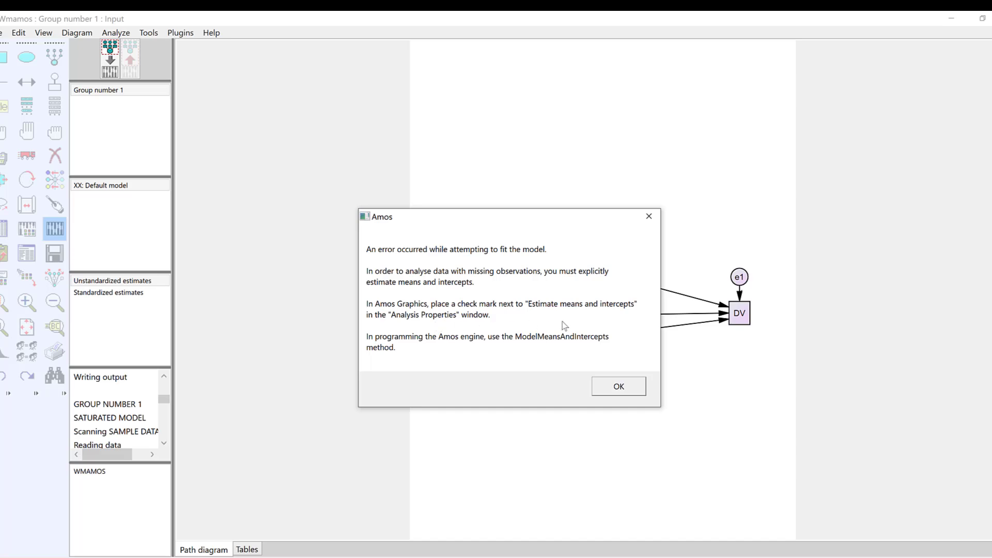
pyautogui.click(616, 393)
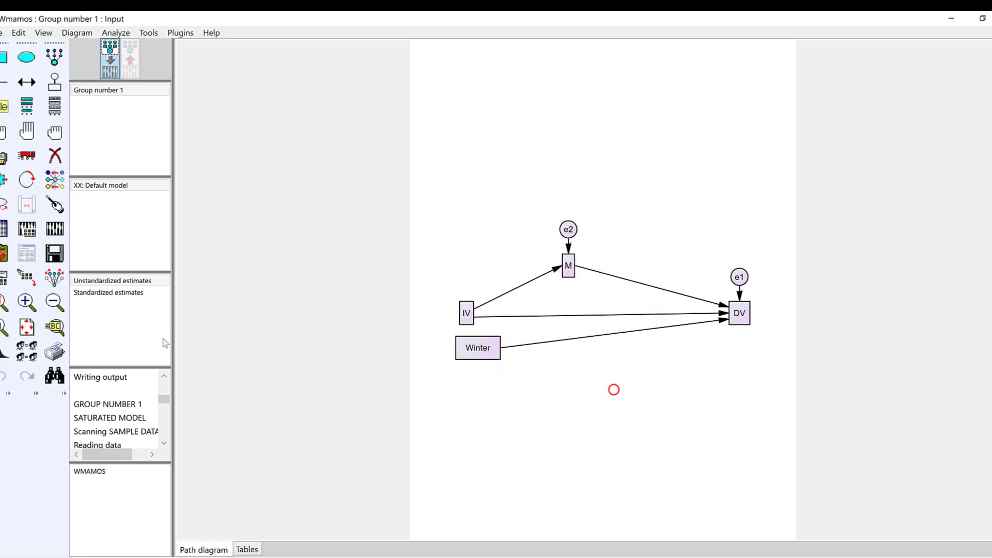
# Step: Turn on Estimate means and intercepts in the analysis properties
pyautogui.click(26, 233)
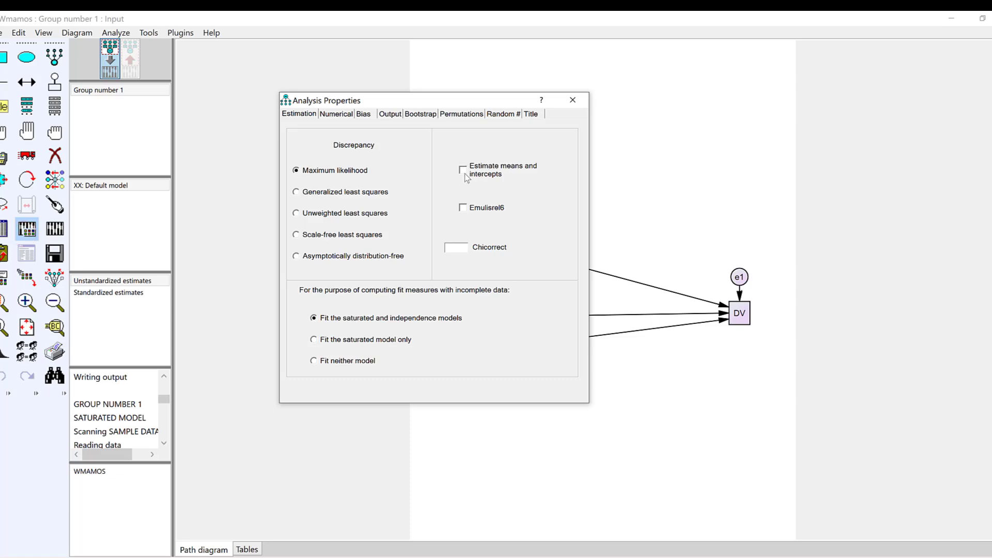
pyautogui.click(465, 174)
pyautogui.click(573, 99)
# Step: Calculate the model's estimates, accepting the analysis prompt, and display the resulting estimates on the output path diagram
pyautogui.click(116, 33)
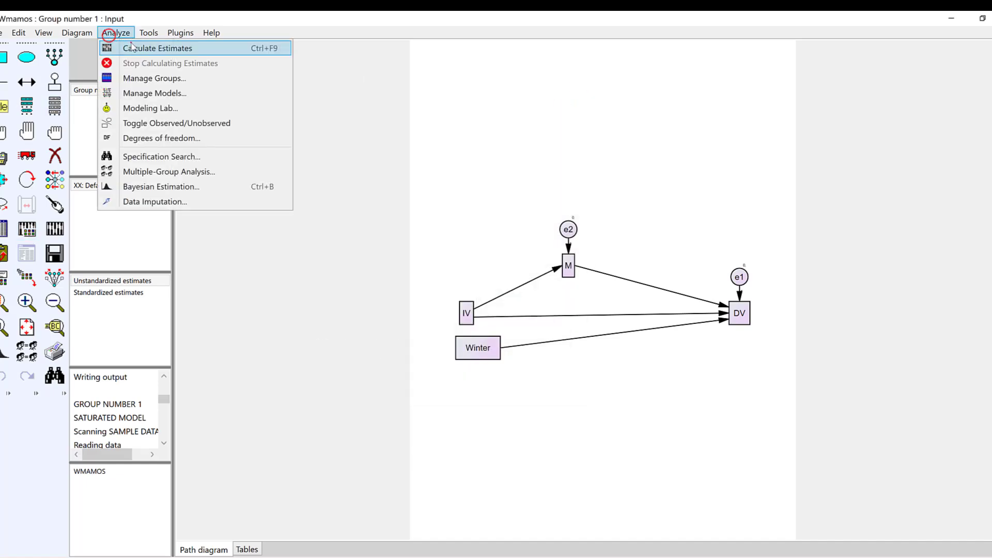
pyautogui.click(132, 44)
pyautogui.click(516, 214)
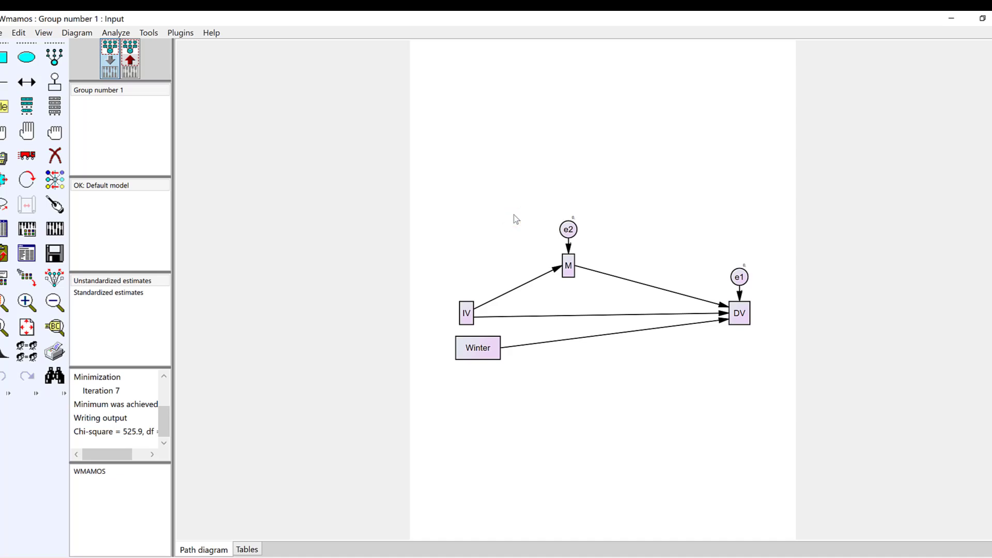
pyautogui.click(130, 70)
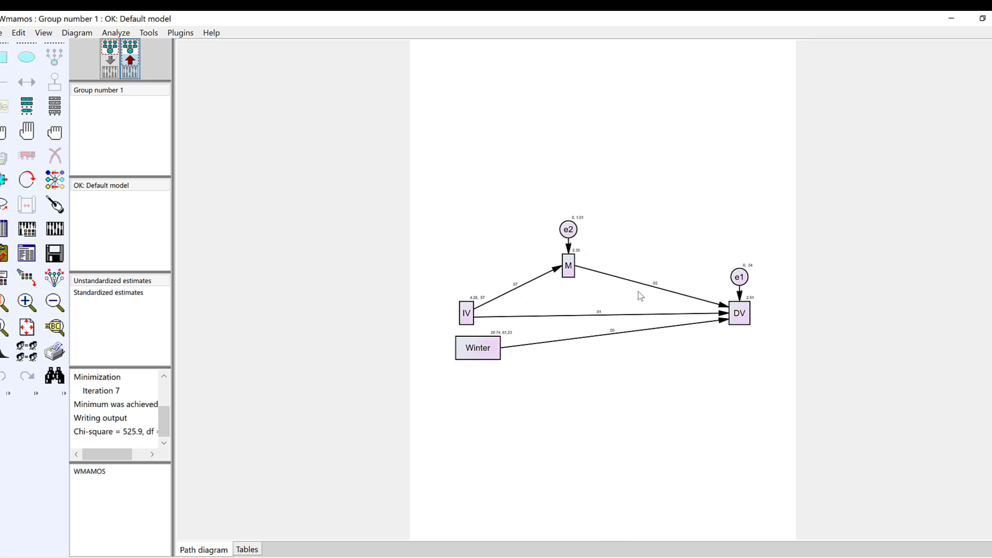
pyautogui.scroll(-5, 648, 285)
pyautogui.scroll(2, 600, 293)
pyautogui.scroll(1, 602, 295)
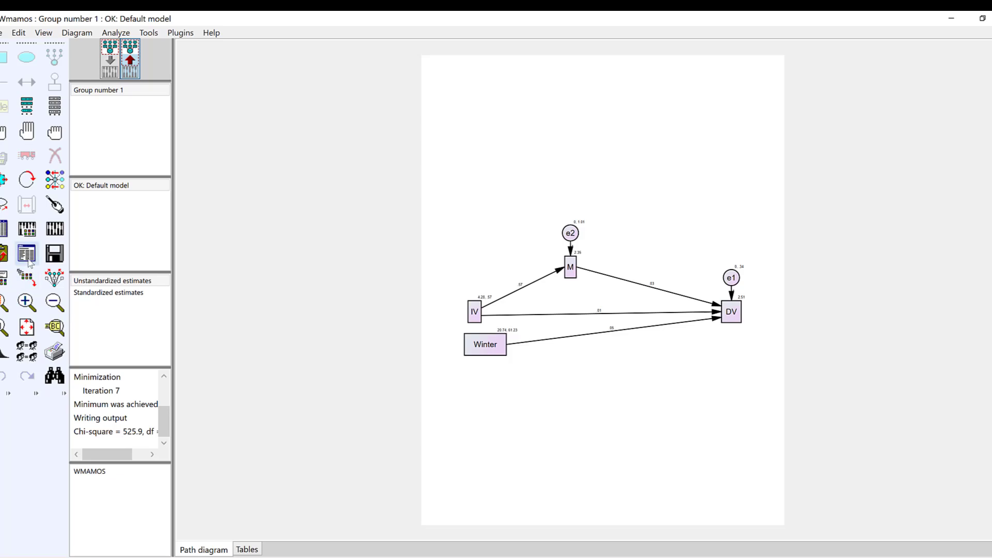
# Step: Open the text output of the analysis and enlarge its window to full screen
pyautogui.click(3, 257)
pyautogui.click(27, 257)
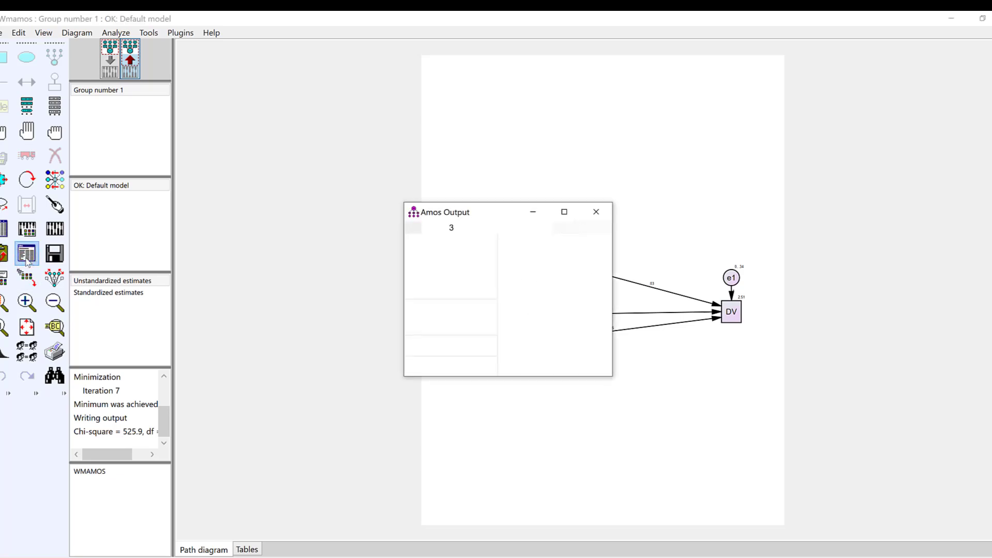
pyautogui.click(564, 212)
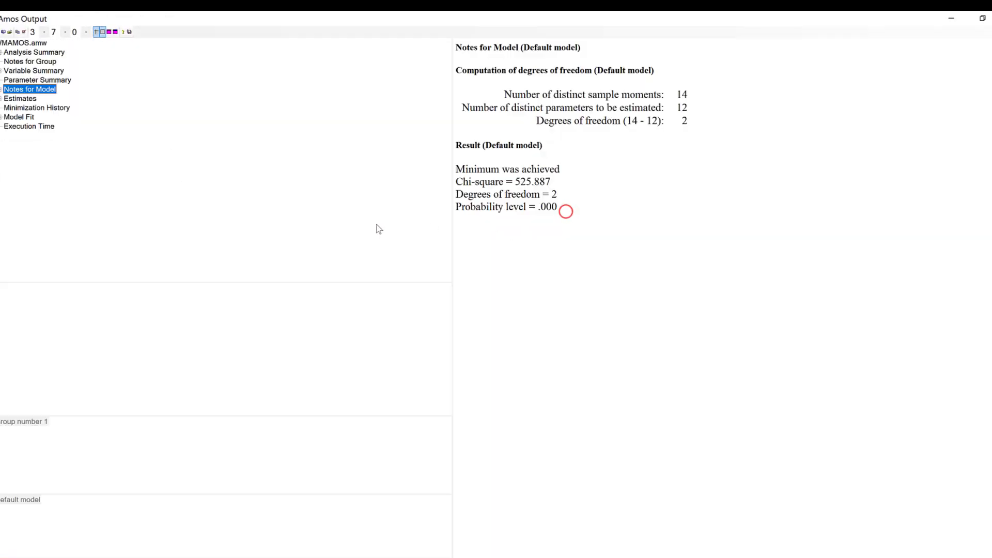
# Step: Examine the Estimates output, from the regression weights, means, intercepts and variances through the total, direct and indirect effects matrices
pyautogui.click(20, 98)
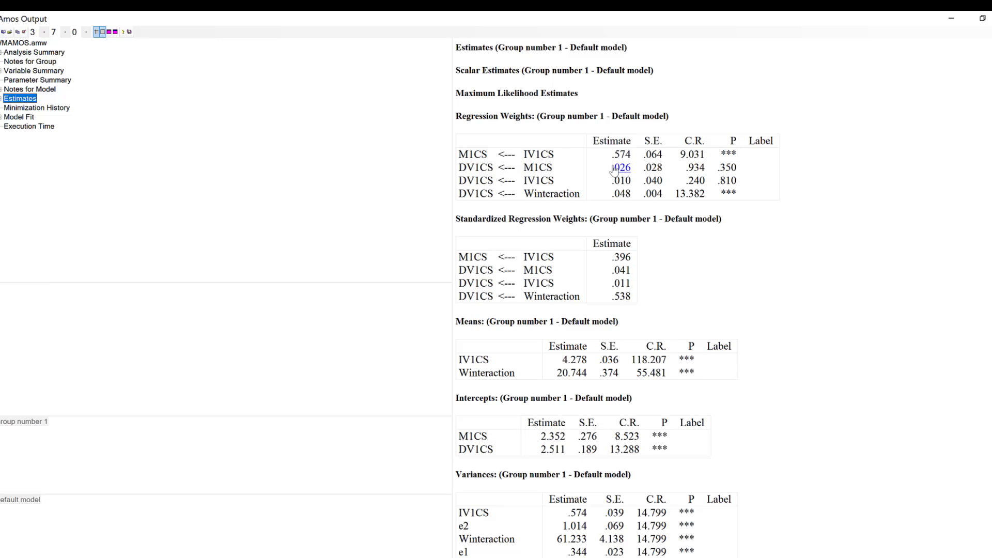
pyautogui.scroll(-5, 597, 208)
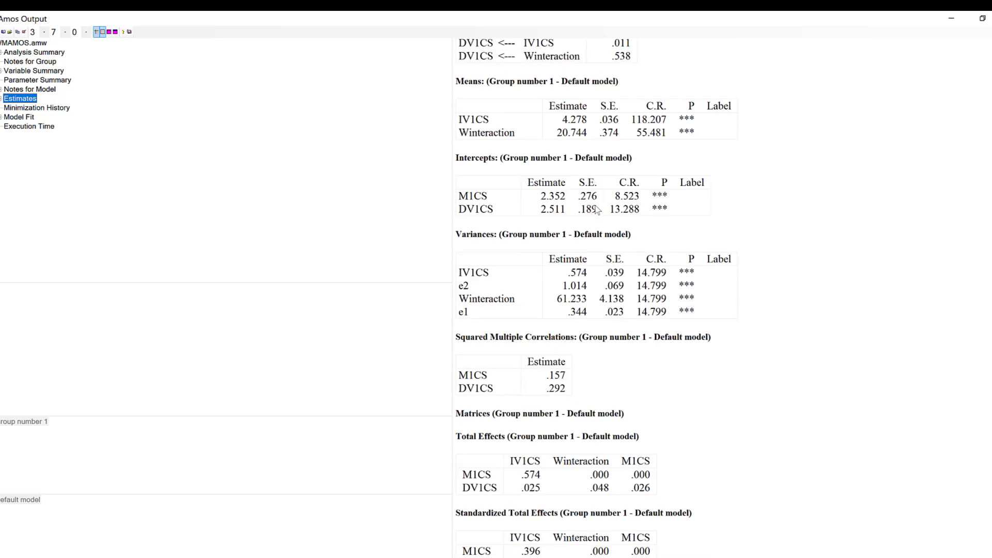
pyautogui.scroll(-6, 596, 208)
pyautogui.scroll(11, 597, 208)
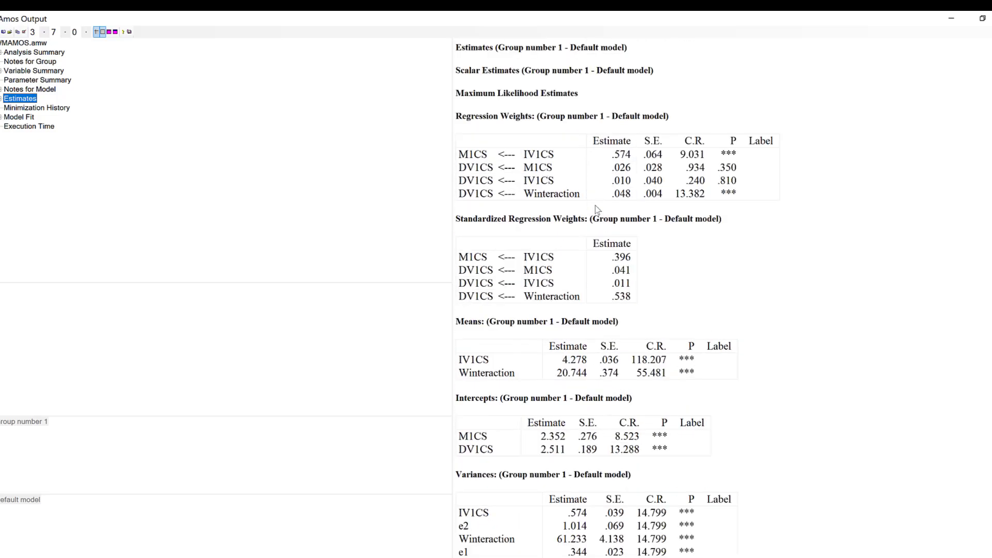
pyautogui.scroll(-10, 653, 257)
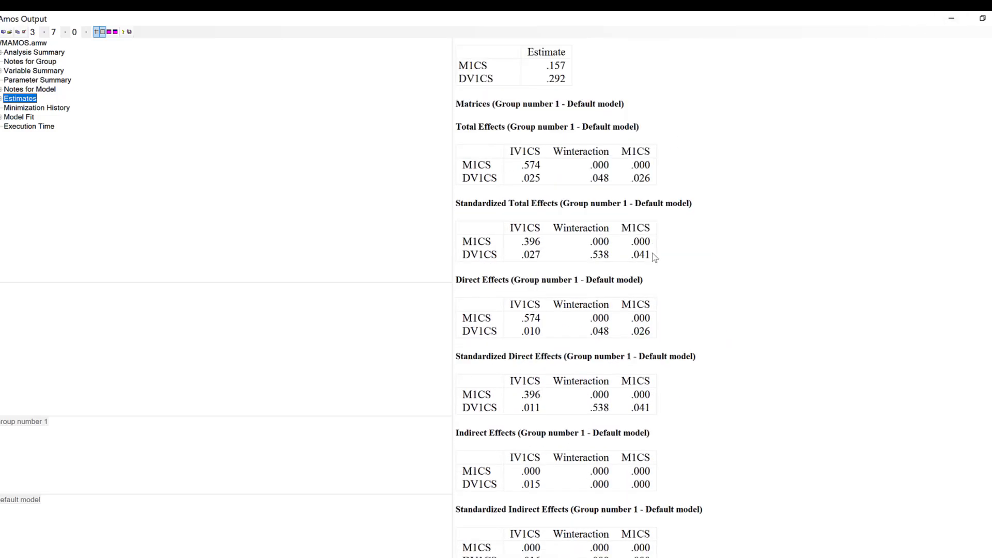
pyautogui.scroll(1, 654, 256)
pyautogui.scroll(11, 654, 257)
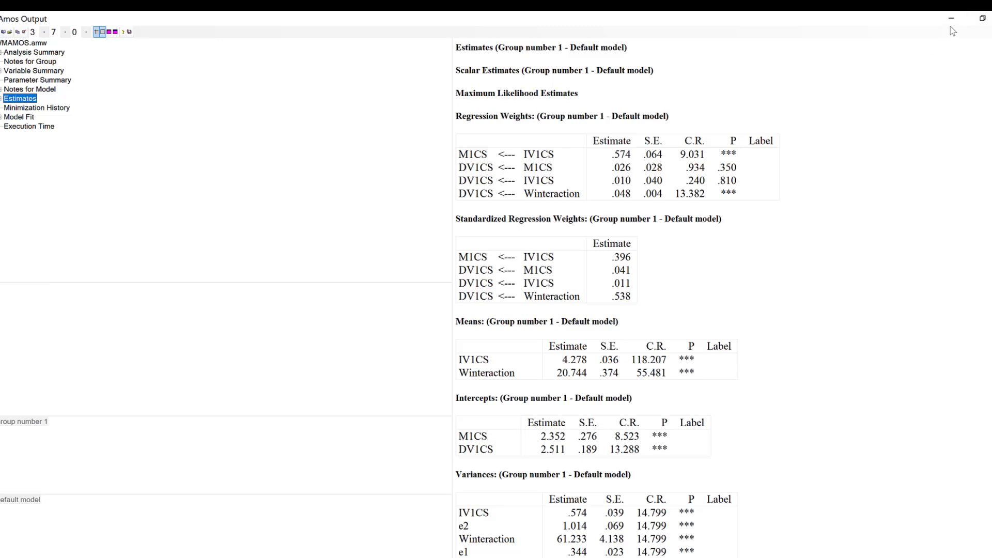
pyautogui.scroll(-12, 615, 186)
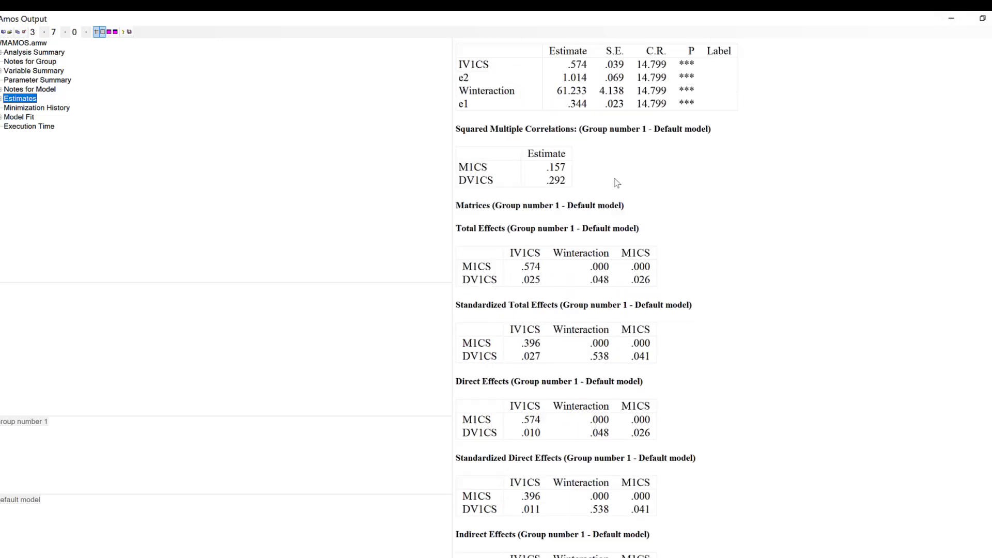
pyautogui.scroll(12, 595, 204)
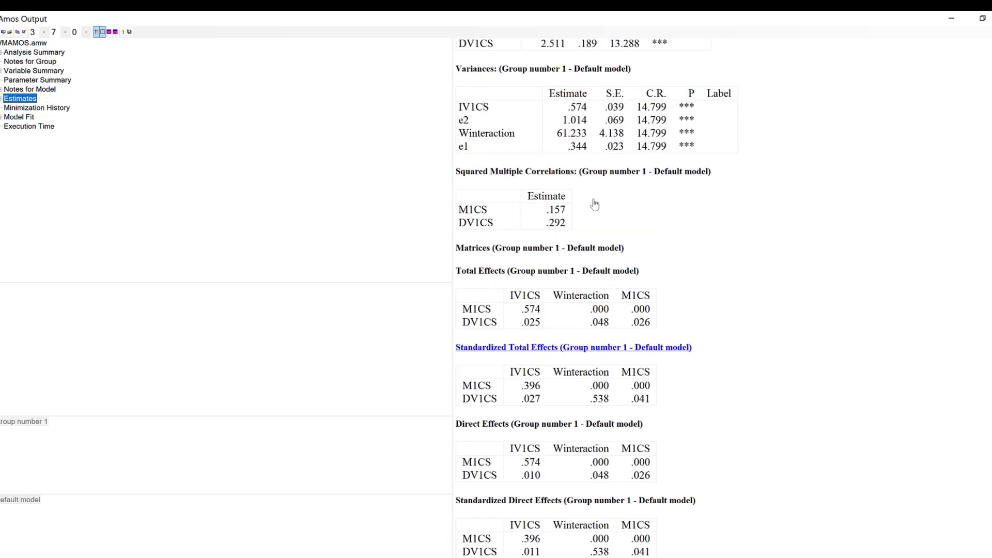
# Step: Examine the Model Fit summary, including the CMIN, baseline comparisons, parsimony-adjusted measures, NCP, FMIN and RMSEA tables
pyautogui.click(18, 117)
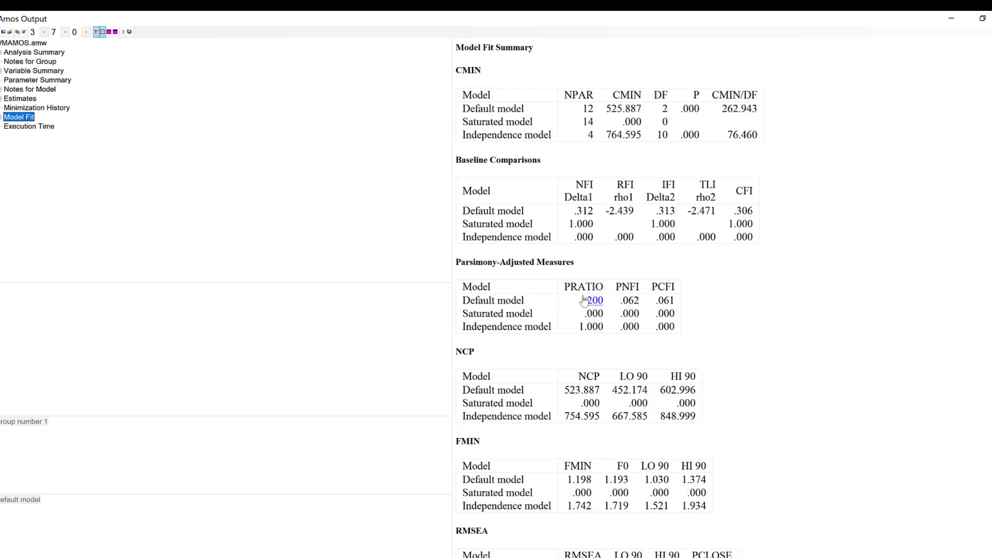
pyautogui.scroll(-5, 598, 413)
pyautogui.scroll(-1, 598, 413)
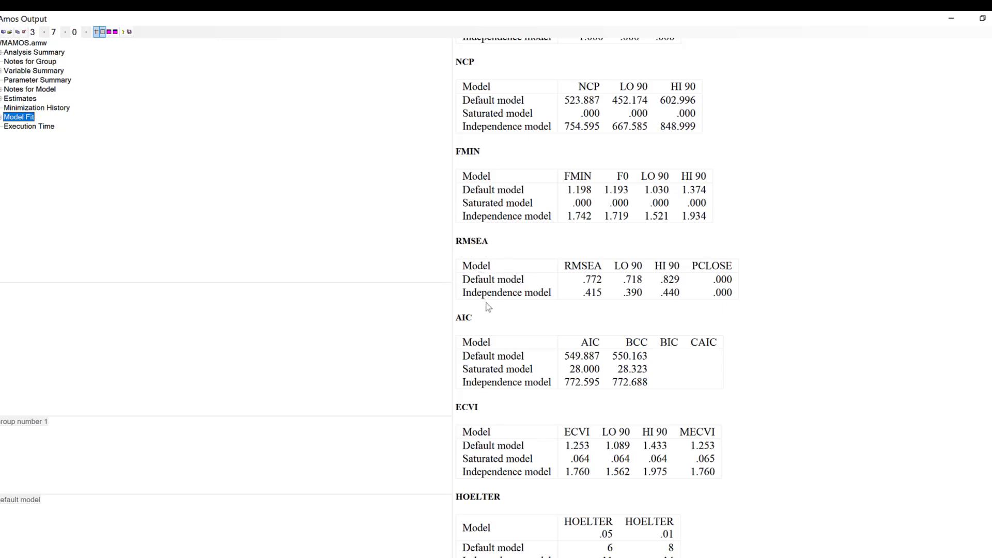
pyautogui.scroll(6, 540, 323)
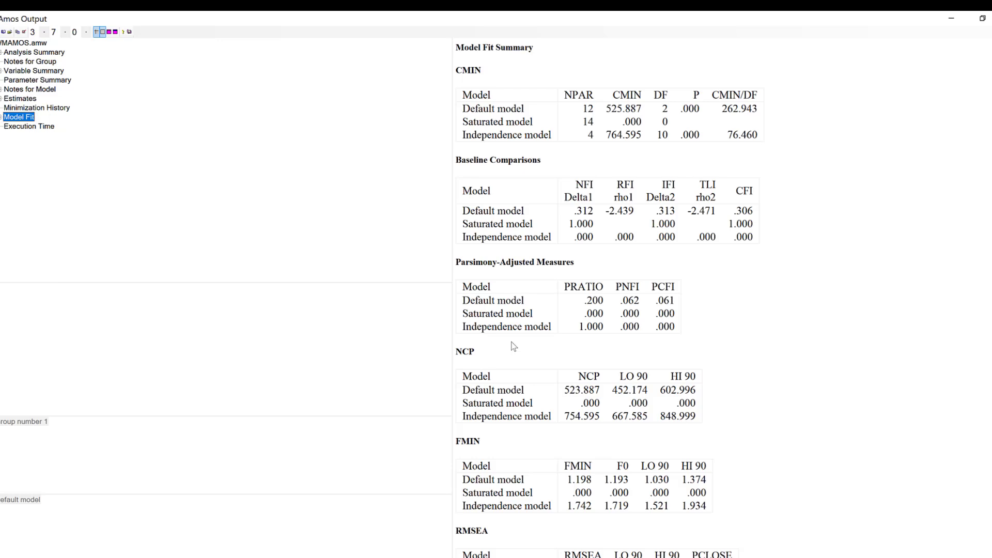
pyautogui.scroll(-6, 573, 235)
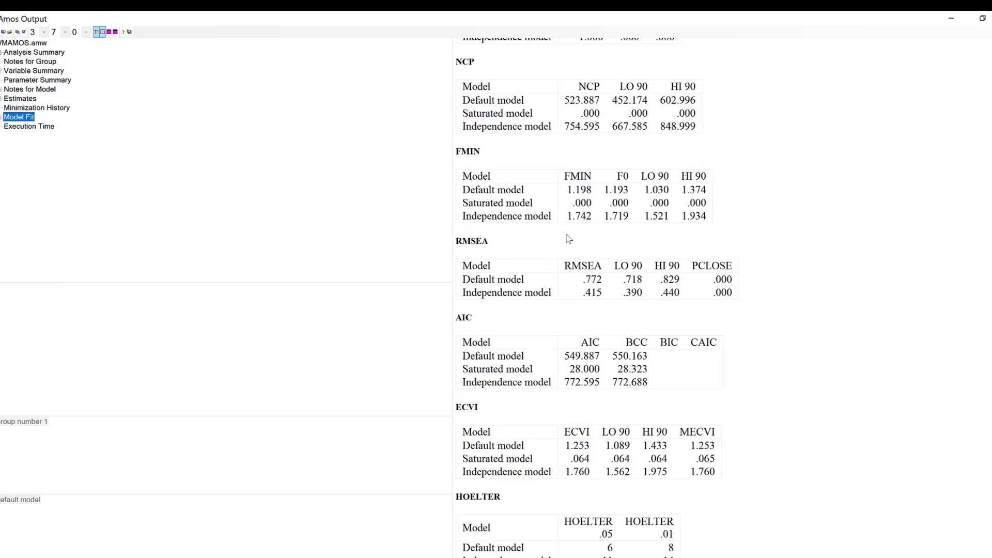
pyautogui.scroll(6, 690, 243)
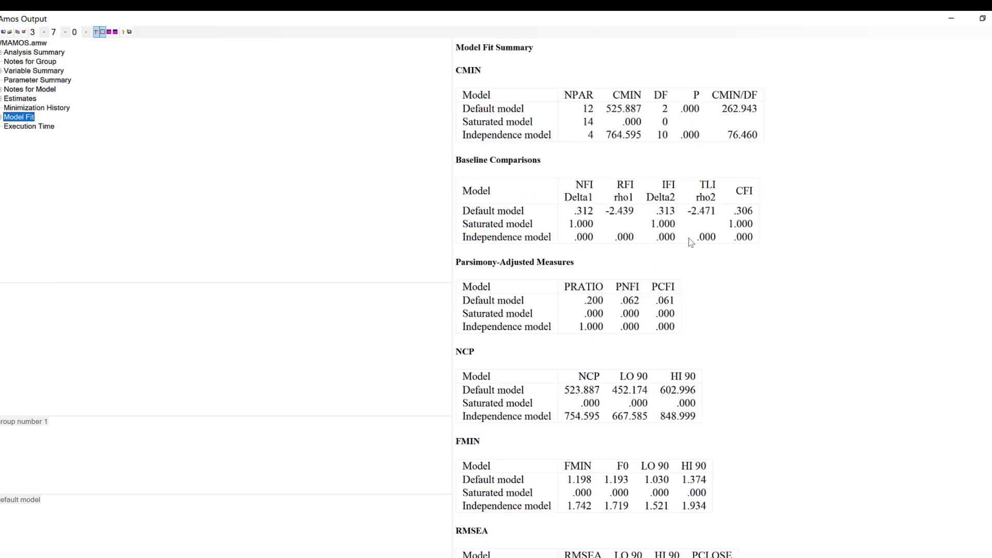
pyautogui.scroll(-6, 691, 243)
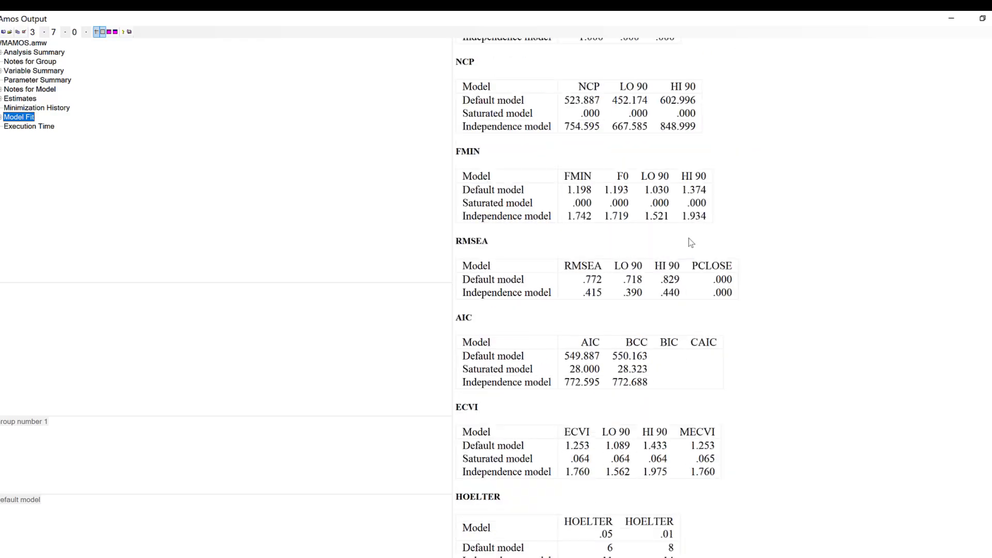
pyautogui.scroll(6, 691, 242)
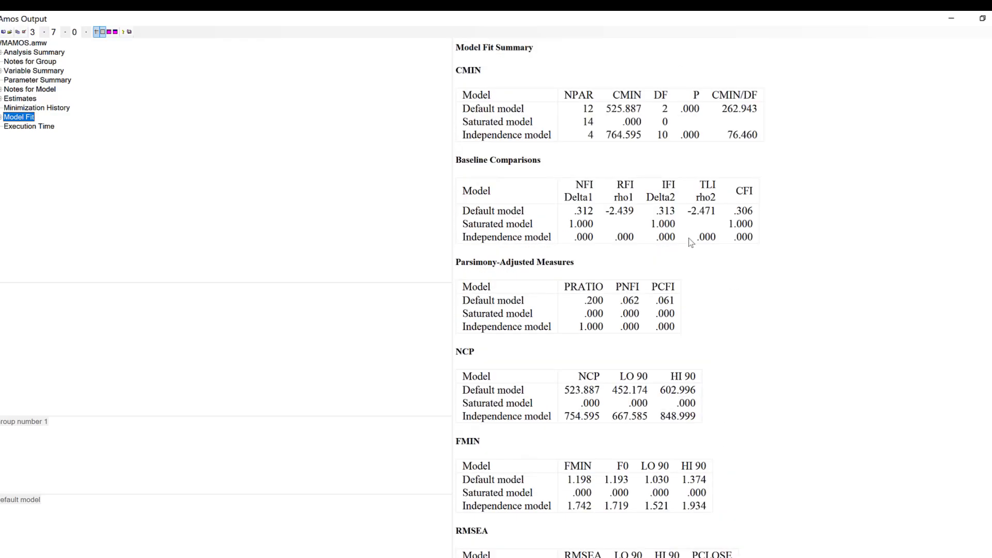